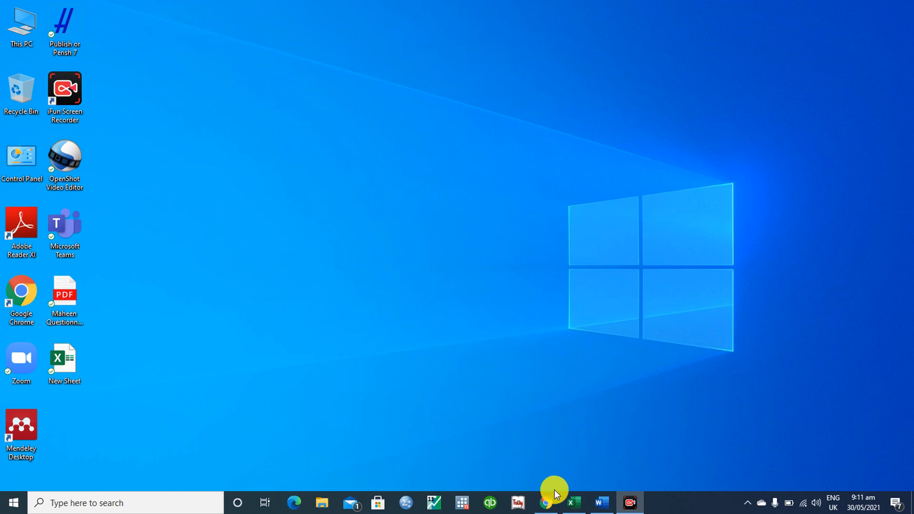
- Open Chrome on the Google homepage, then minimize it and bring up the questionnaire in Word
{"action": "left_click", "coordinate": [546, 503]}
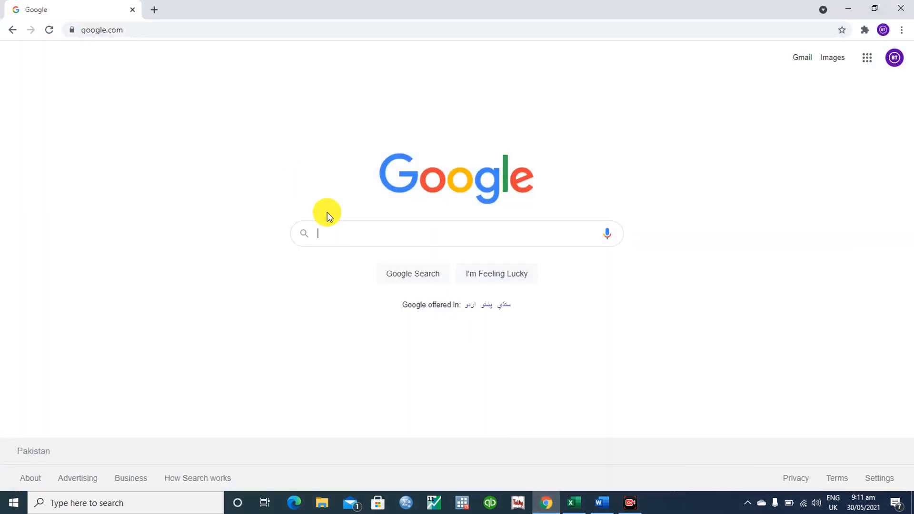
{"action": "left_click", "coordinate": [329, 234]}
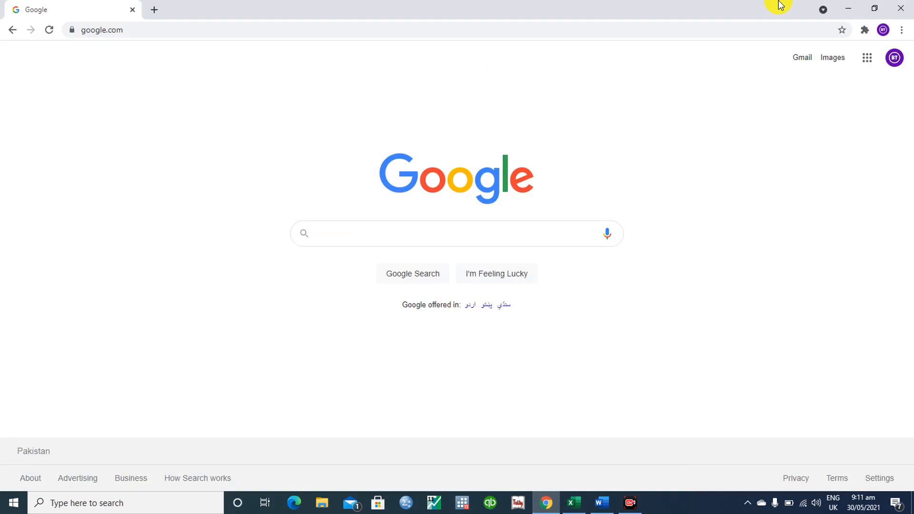
{"action": "left_click", "coordinate": [840, 5]}
{"action": "left_click", "coordinate": [600, 504]}
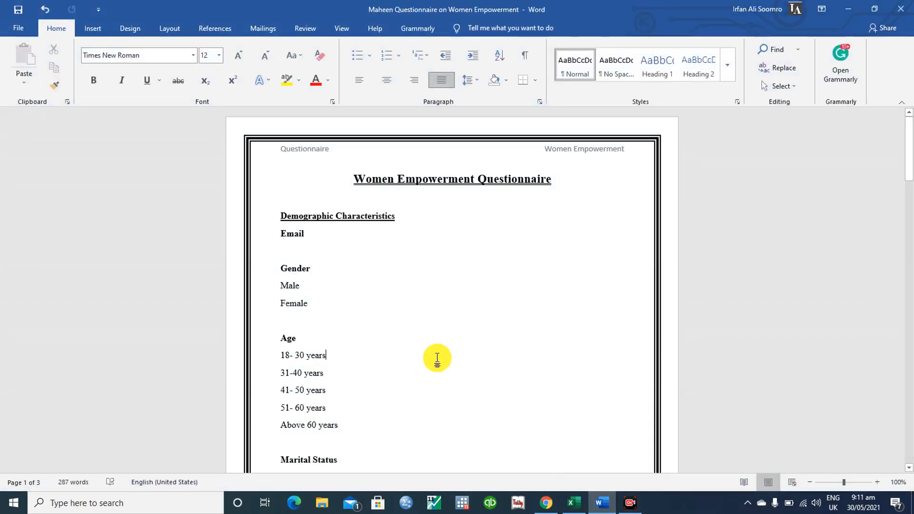
- Highlight the Women Empowerment Questionnaire title and read down through the questions to the last page
{"action": "left_click_drag", "start_coordinate": [352, 179], "coordinate": [562, 193]}
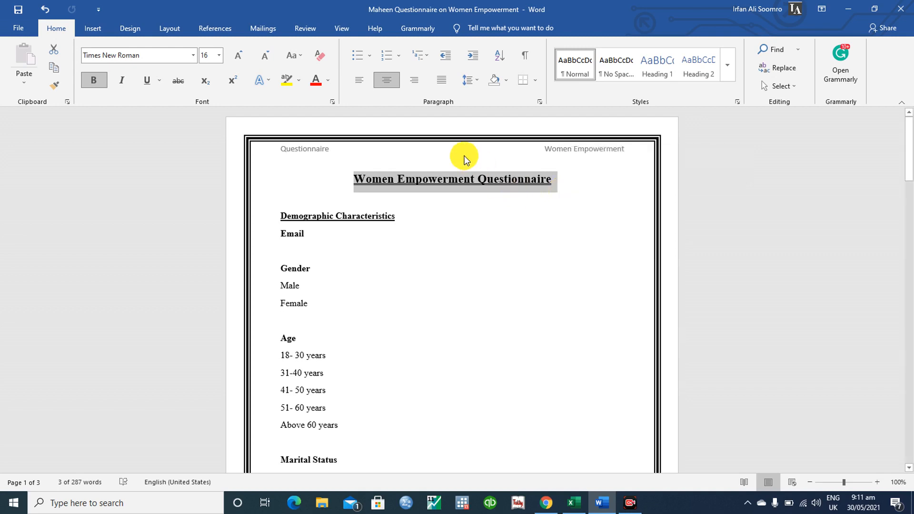
{"action": "left_click", "coordinate": [312, 191]}
{"action": "key", "text": "Down"}
{"action": "key", "text": "Down"}
{"action": "key", "text": "Down"}
{"action": "key", "text": "Down"}
{"action": "key", "text": "Down"}
{"action": "key", "text": "Down"}
{"action": "key", "text": "Down"}
{"action": "key", "text": "Down"}
{"action": "key", "text": "Down"}
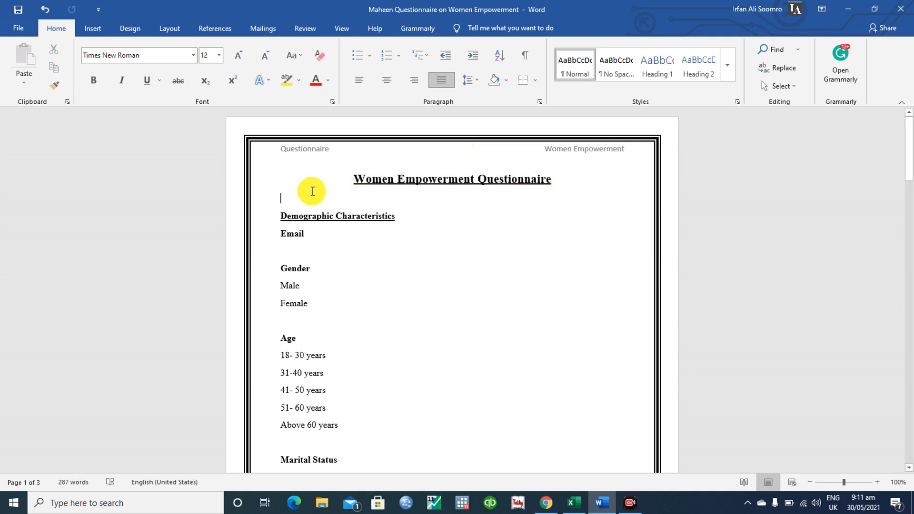
{"action": "scroll", "coordinate": [312, 191], "scroll_direction": "down", "scroll_amount": 3}
{"action": "key", "text": "Down"}
{"action": "key", "text": "Down"}
{"action": "key", "text": "Down"}
{"action": "key", "text": "Down"}
{"action": "key", "text": "Down"}
{"action": "key", "text": "Down"}
{"action": "key", "text": "Down"}
{"action": "key", "text": "Down"}
{"action": "key", "text": "Down"}
{"action": "key", "text": "Down"}
{"action": "key", "text": "Down"}
{"action": "key", "text": "Down"}
{"action": "key", "text": "Down"}
{"action": "key", "text": "Down"}
{"action": "key", "text": "Down"}
{"action": "key", "text": "Down"}
{"action": "key", "text": "Down"}
{"action": "key", "text": "Down"}
{"action": "key", "text": "Down"}
{"action": "key", "text": "Down"}
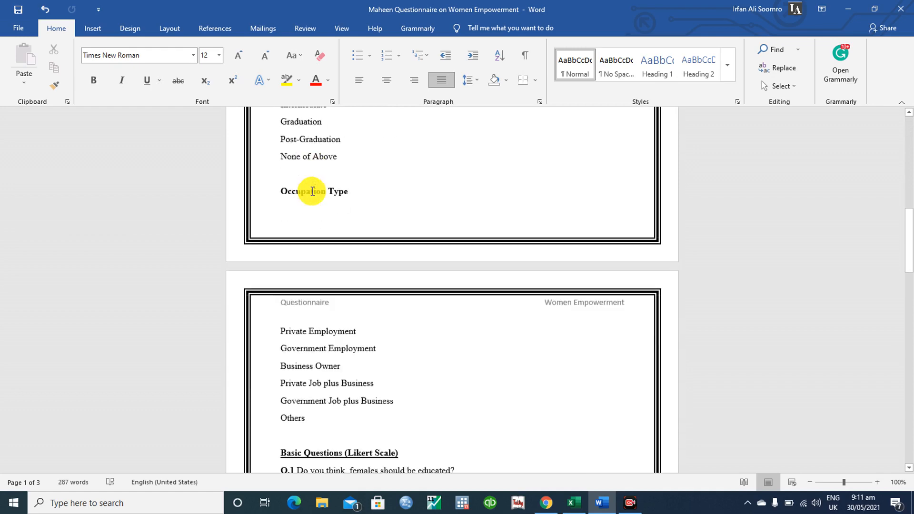
{"action": "key", "text": "Down"}
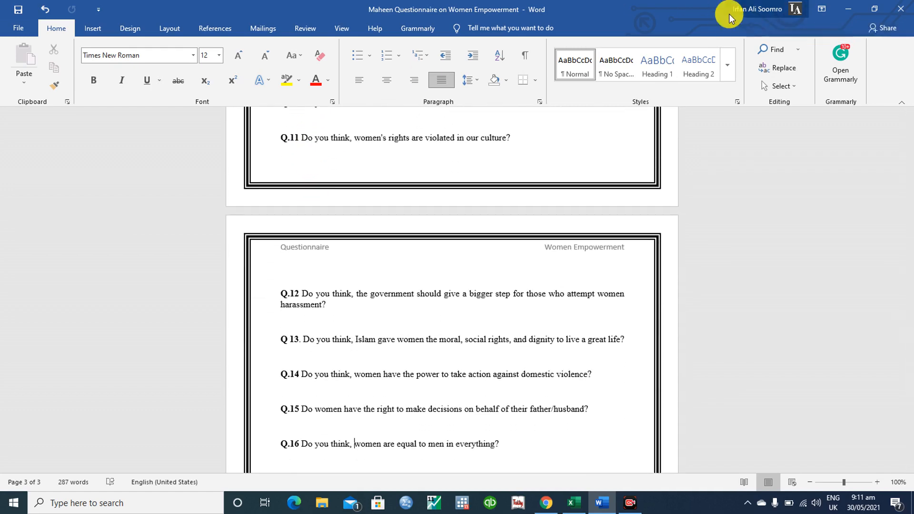
{"action": "scroll", "coordinate": [300, 402], "scroll_direction": "up", "scroll_amount": 5}
{"action": "scroll", "coordinate": [452, 286], "scroll_direction": "up", "scroll_amount": 7}
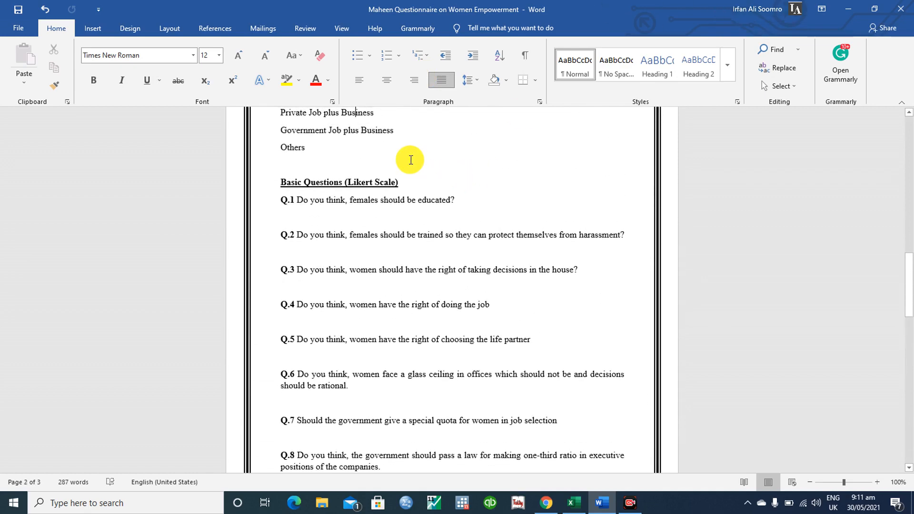
- Review the Basic Questions (Likert Scale) heading, return to the top, and minimize Word
{"action": "left_click", "coordinate": [278, 180]}
{"action": "left_click", "coordinate": [400, 184], "text": "shift"}
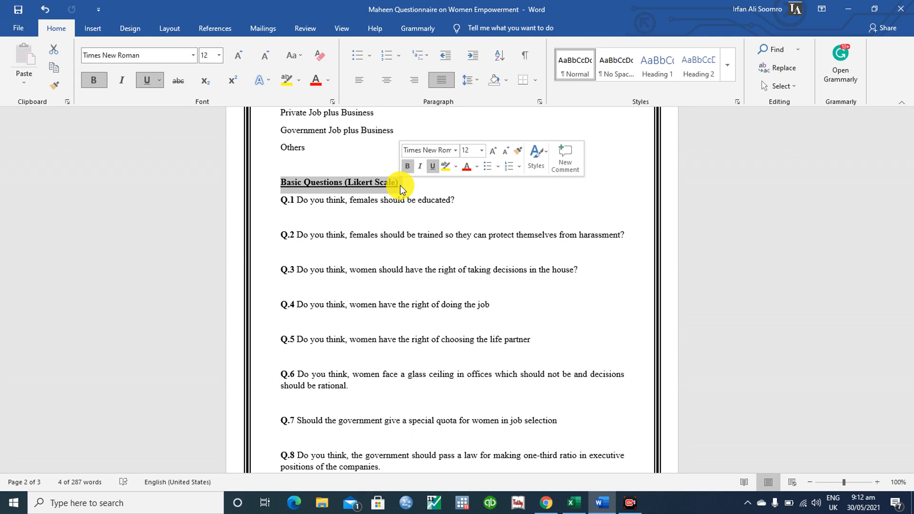
{"action": "left_click", "coordinate": [401, 185]}
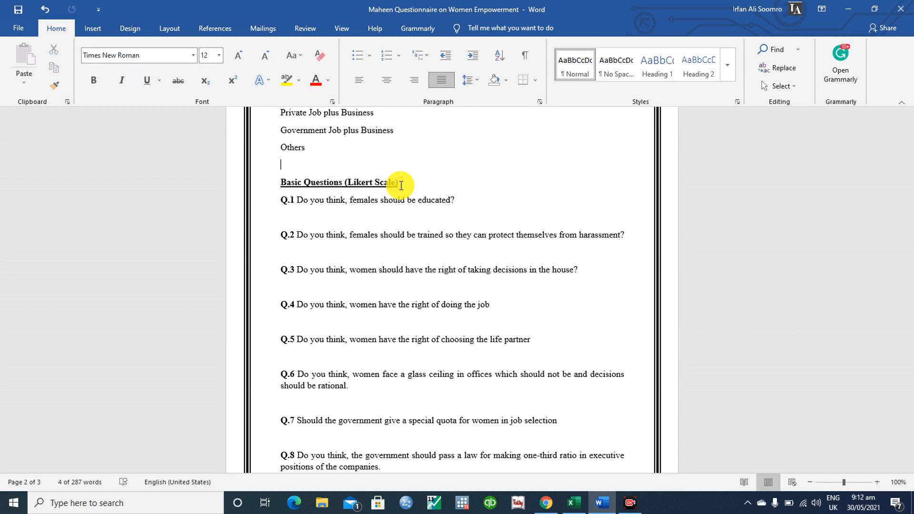
{"action": "scroll", "coordinate": [401, 186], "scroll_direction": "up", "scroll_amount": 1}
{"action": "key", "text": "ctrl+Home"}
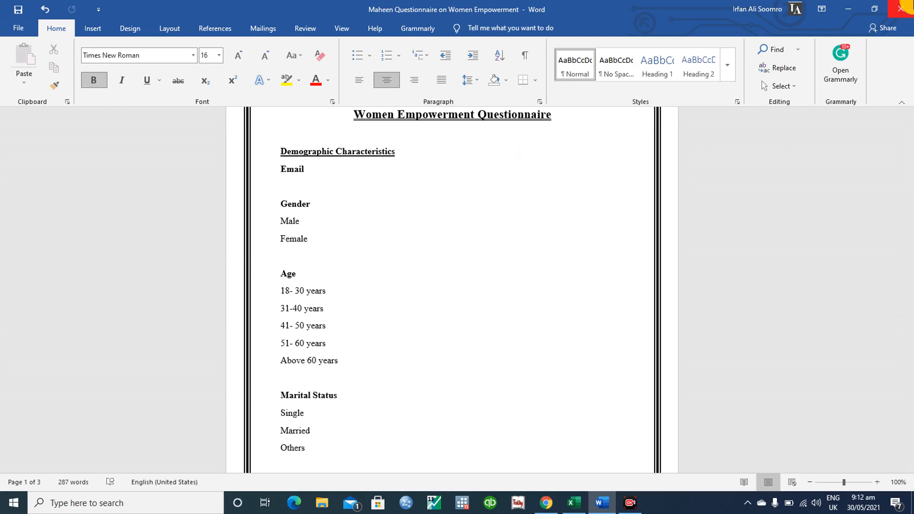
{"action": "left_click", "coordinate": [848, 8]}
- Search for 'google forms' and go through its information page to the Google Forms home page
{"action": "left_click", "coordinate": [547, 504]}
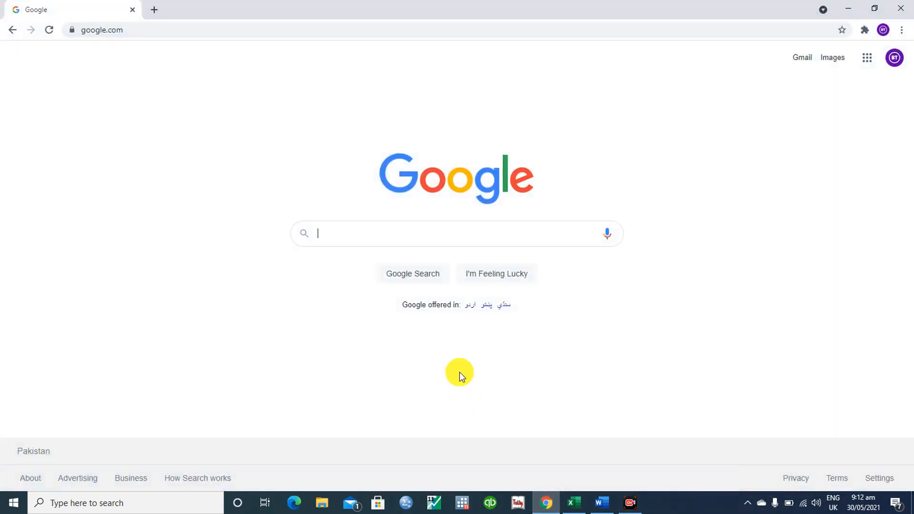
{"action": "type", "text": "google forms"}
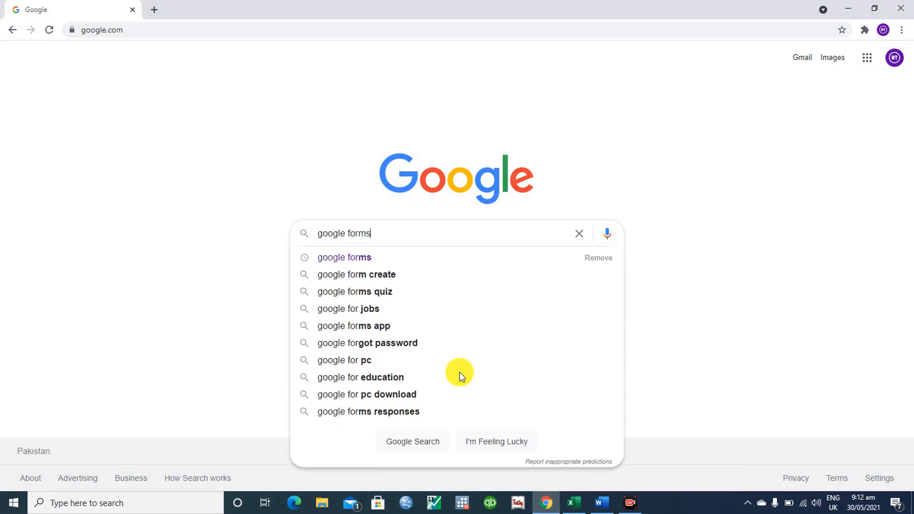
{"action": "key", "text": "Return"}
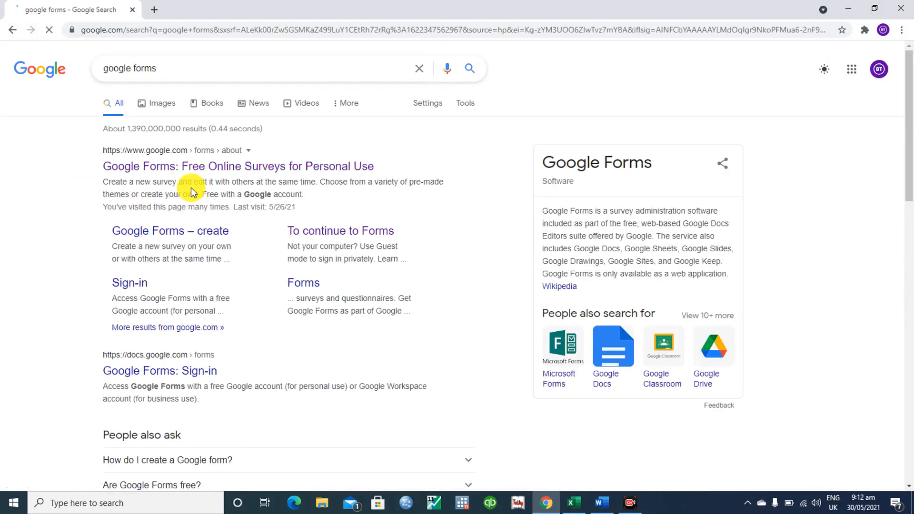
{"action": "left_click", "coordinate": [176, 175]}
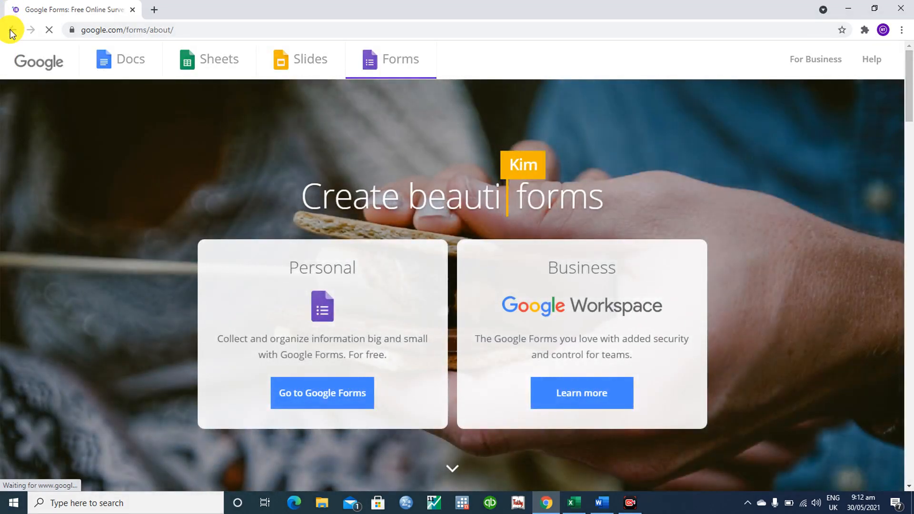
{"action": "left_click", "coordinate": [12, 30]}
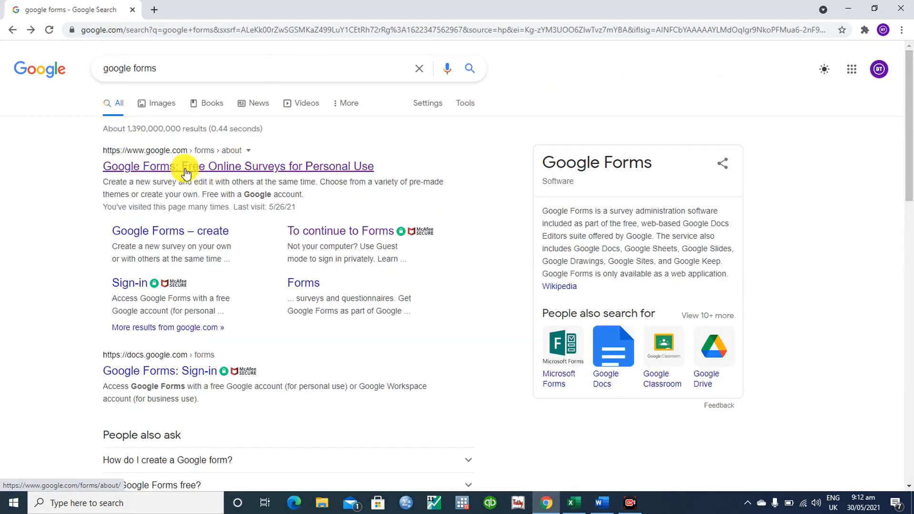
{"action": "left_click", "coordinate": [309, 171]}
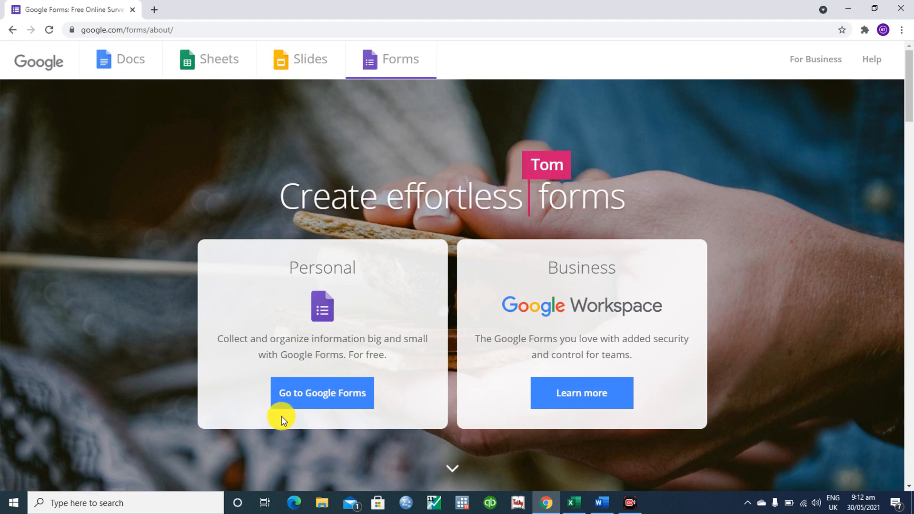
{"action": "left_click", "coordinate": [314, 400]}
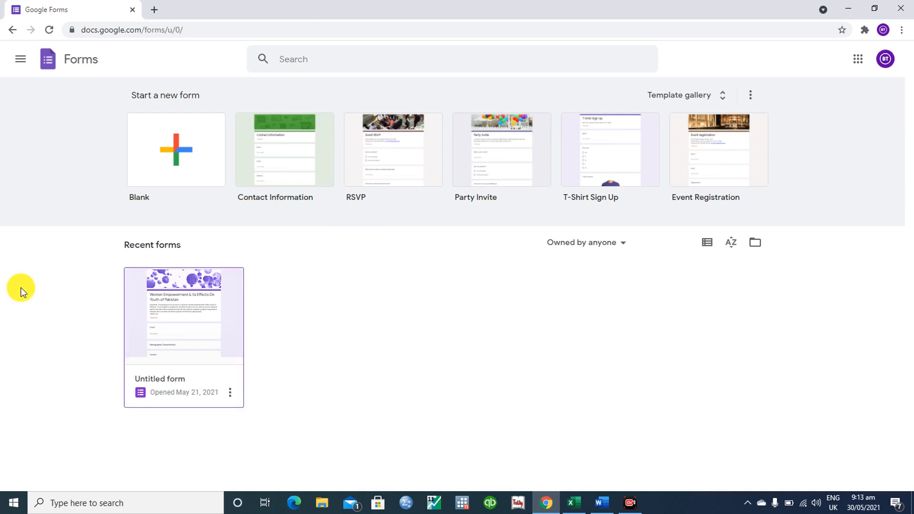
- Create a Blank form, briefly check the Word questionnaire, then return to the new form
{"action": "left_click", "coordinate": [174, 159]}
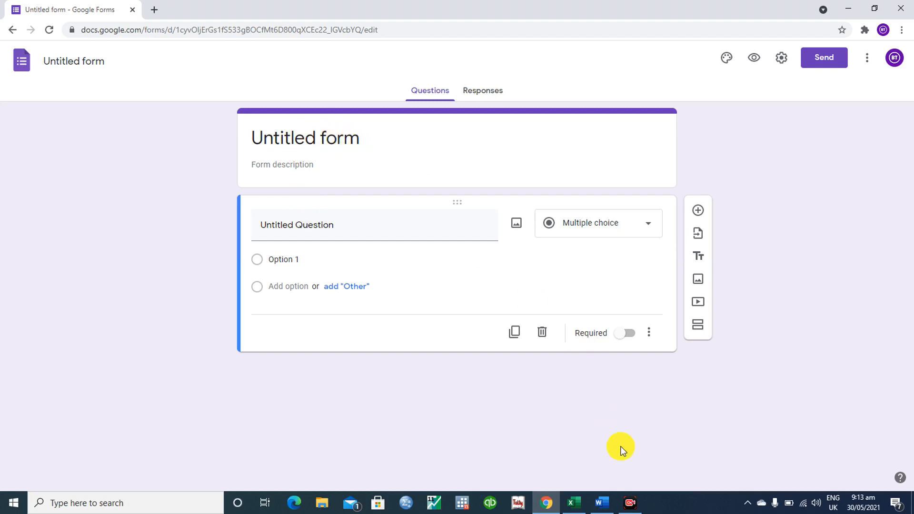
{"action": "left_click", "coordinate": [595, 506]}
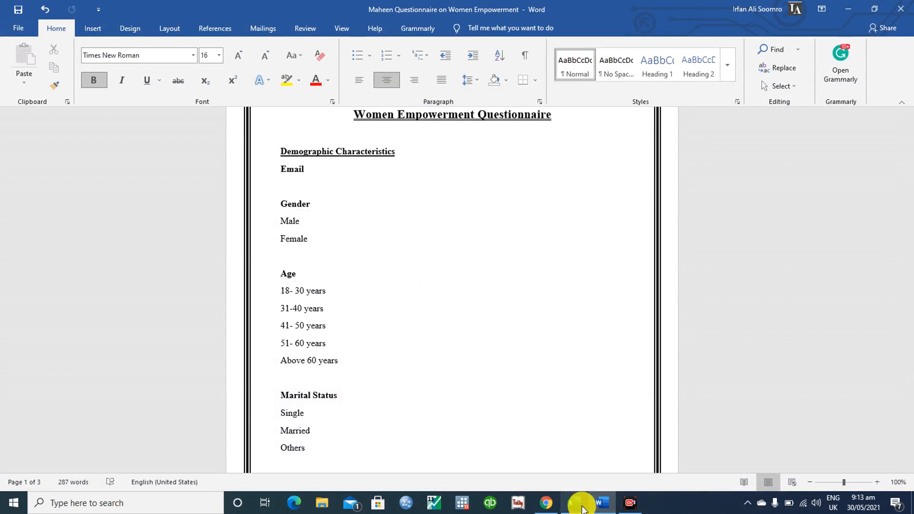
{"action": "mouse_move", "coordinate": [545, 510]}
{"action": "left_click", "coordinate": [533, 456]}
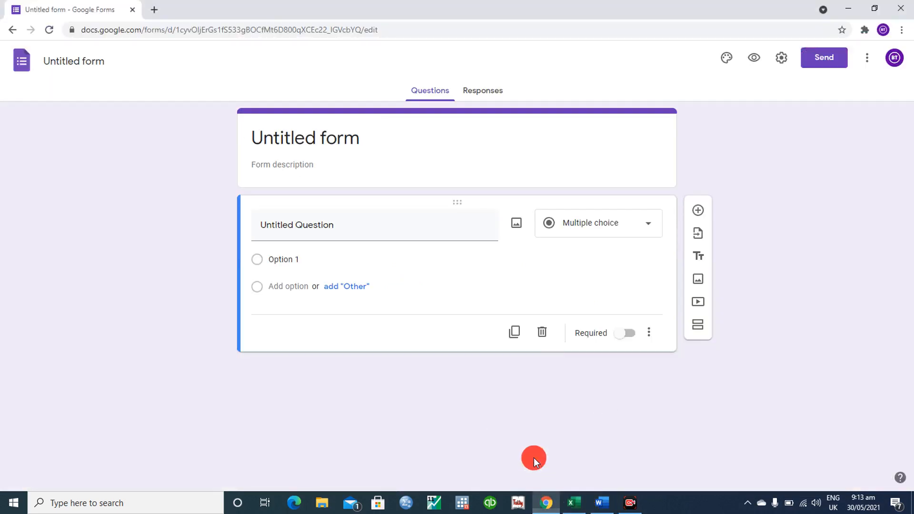
- Title the form 'Impact of Women Empowerment on Youth of Pakistan', correcting typos along the way
{"action": "left_click", "coordinate": [372, 138]}
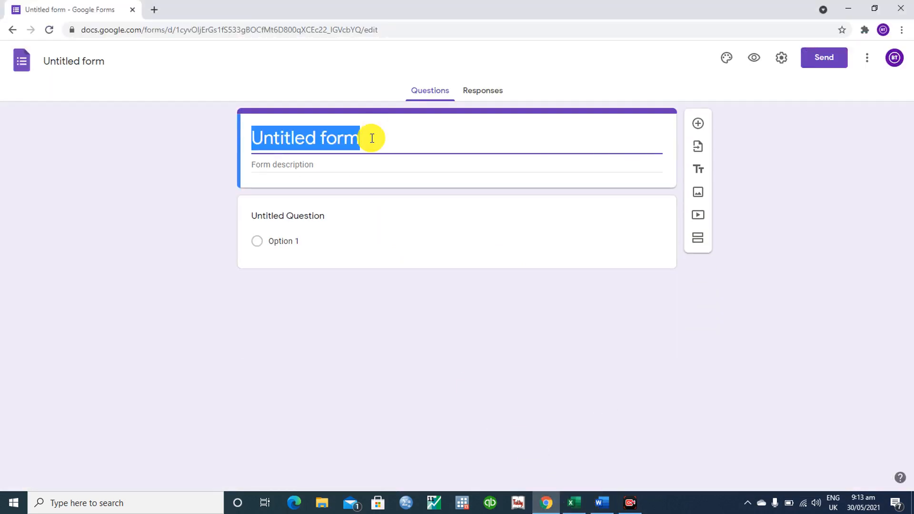
{"action": "type", "text": "Impact of "}
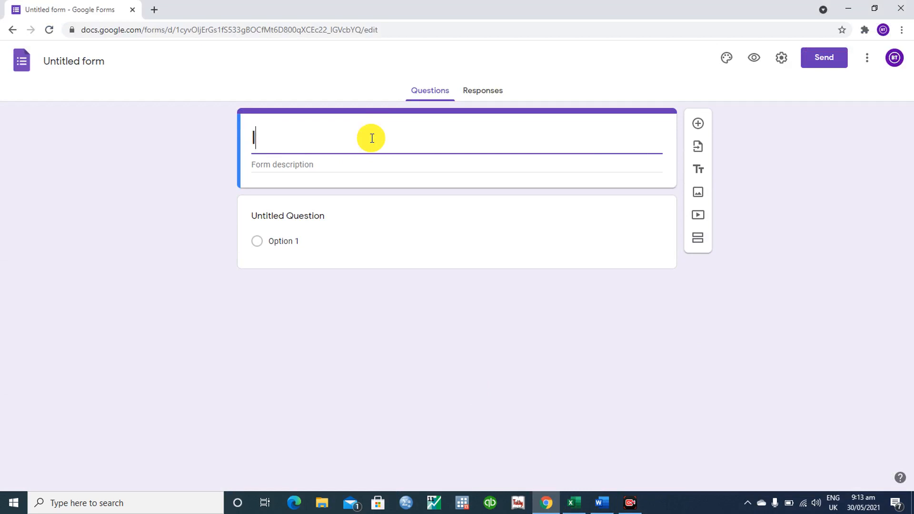
{"action": "type", "text": "Women Em"}
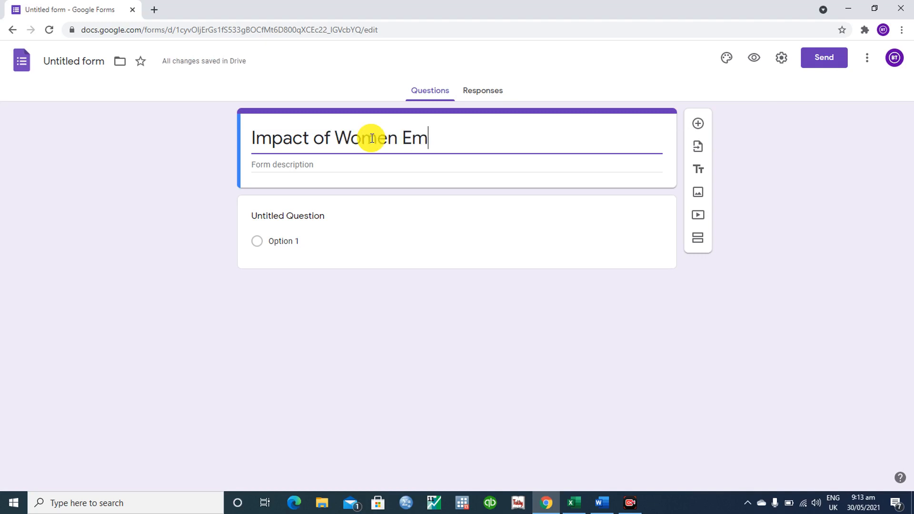
{"action": "type", "text": "power e"}
{"action": "key", "text": "BackSpace"}
{"action": "type", "text": "e"}
{"action": "key", "text": "BackSpace"}
{"action": "key", "text": "BackSpace"}
{"action": "type", "text": "ment on Youth "}
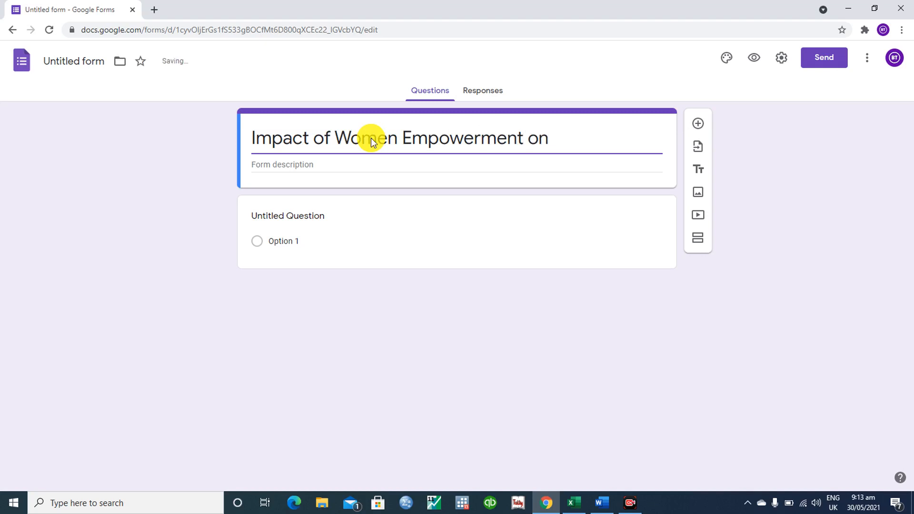
{"action": "type", "text": "of Pakistan"}
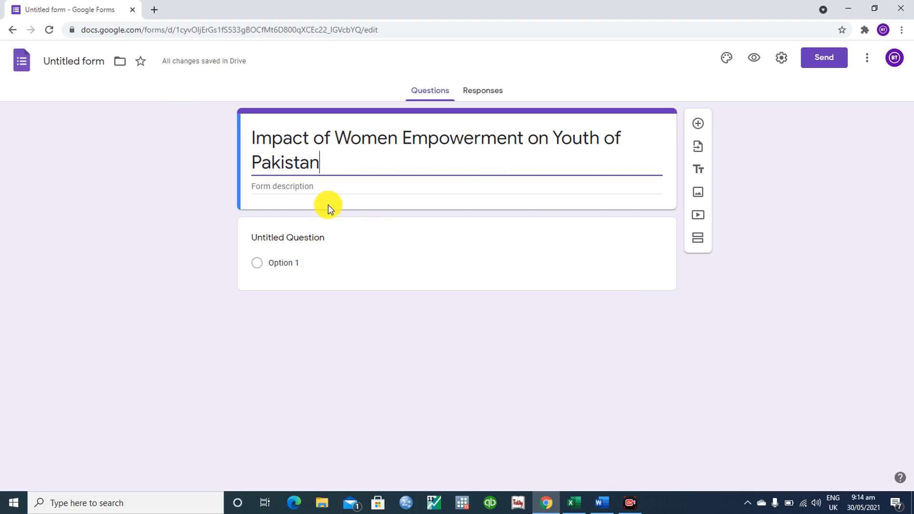
{"action": "left_click", "coordinate": [310, 187]}
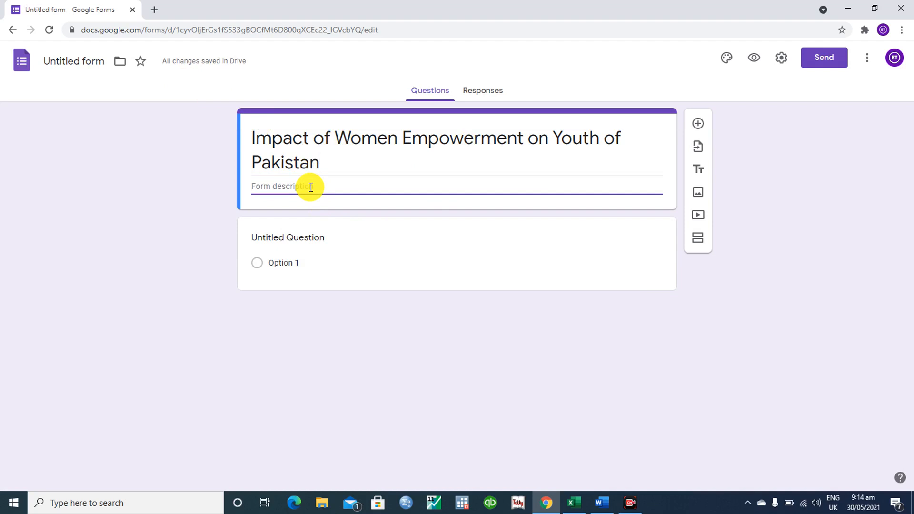
- Enter 'Assalam Alaikum Eveyone!' as the description's first line and start a new line
{"action": "type", "text": "Assalam Alaikum Eveyo"}
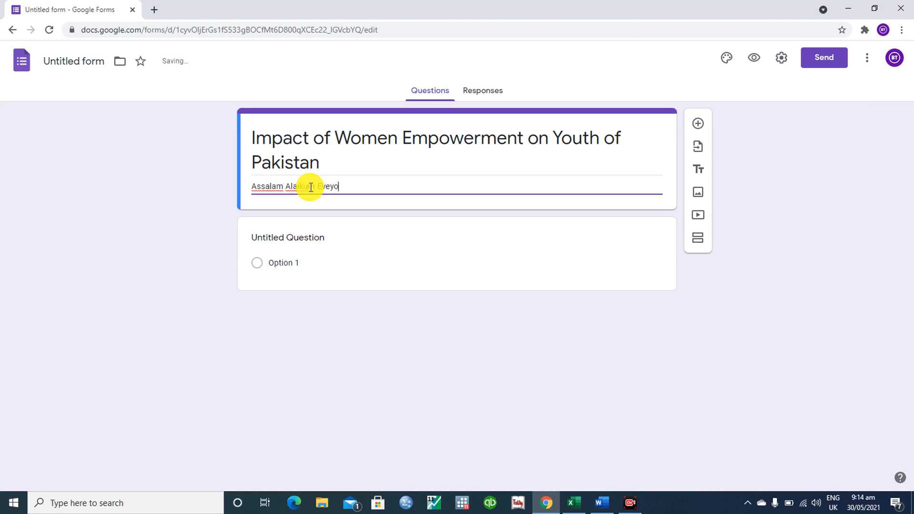
{"action": "type", "text": "ne?"}
{"action": "key", "text": "BackSpace"}
{"action": "key", "text": "Return"}
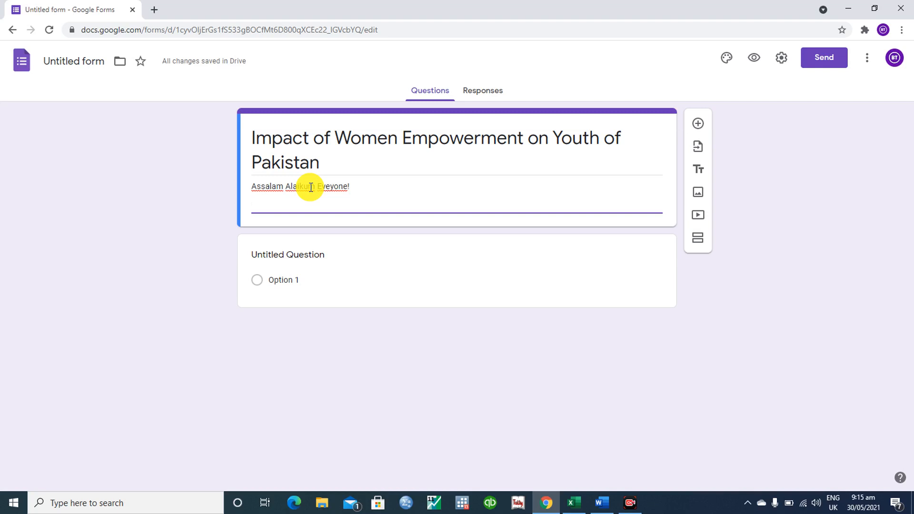
- Add the line 'The purpose of the survey is academic and the data will be confidential'
{"action": "type", "text": "The purpose of the survey is to"}
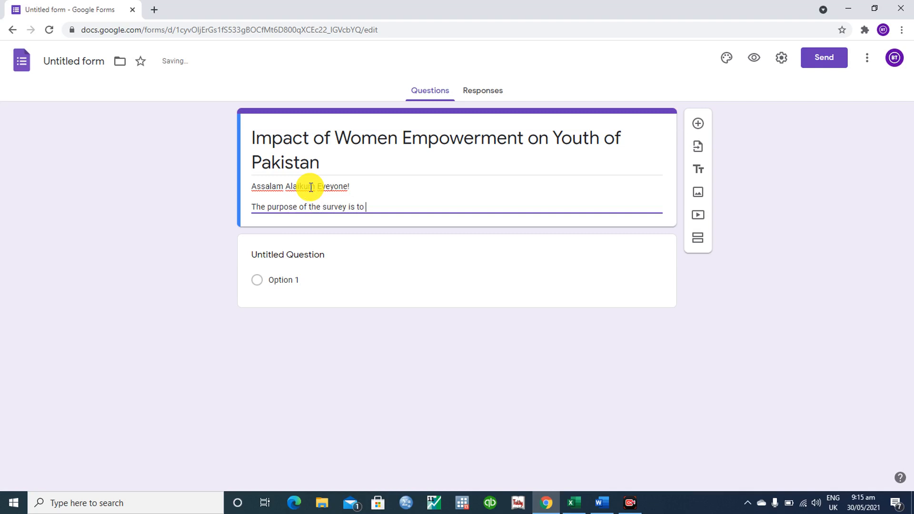
{"action": "key", "text": "BackSpace"}
{"action": "key", "text": "BackSpace"}
{"action": "type", "text": "academic and the data will be confidential"}
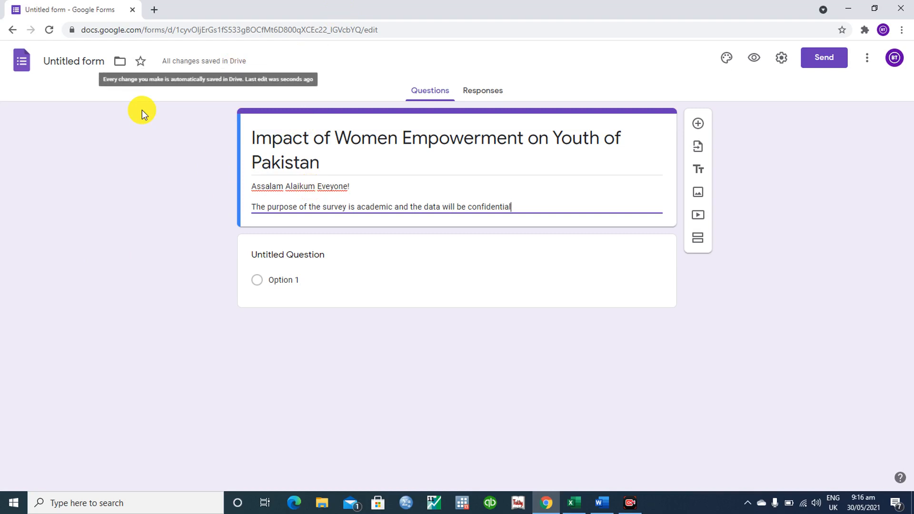
- Finish the description with a closing 'Thank You!' line on its own line
{"action": "key", "text": "Return"}
{"action": "type", "text": "Thank"}
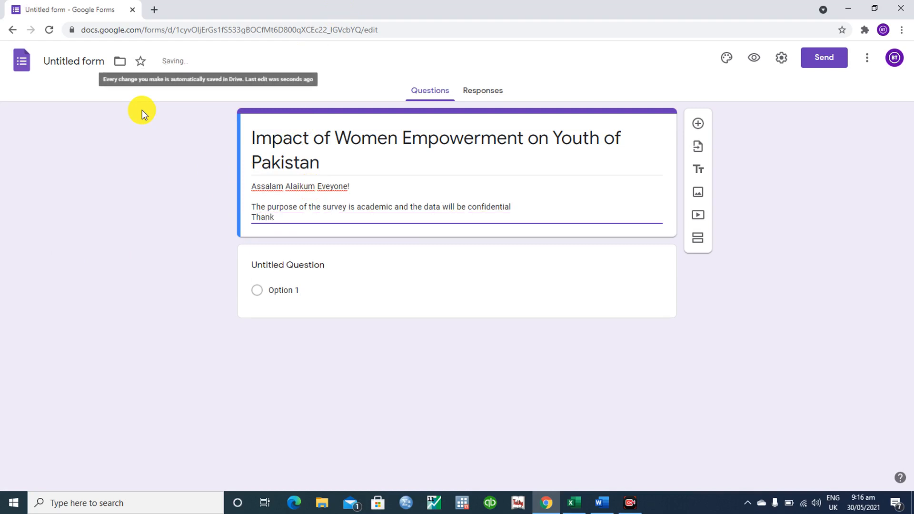
{"action": "type", "text": " Youu"}
{"action": "key", "text": "BackSpace"}
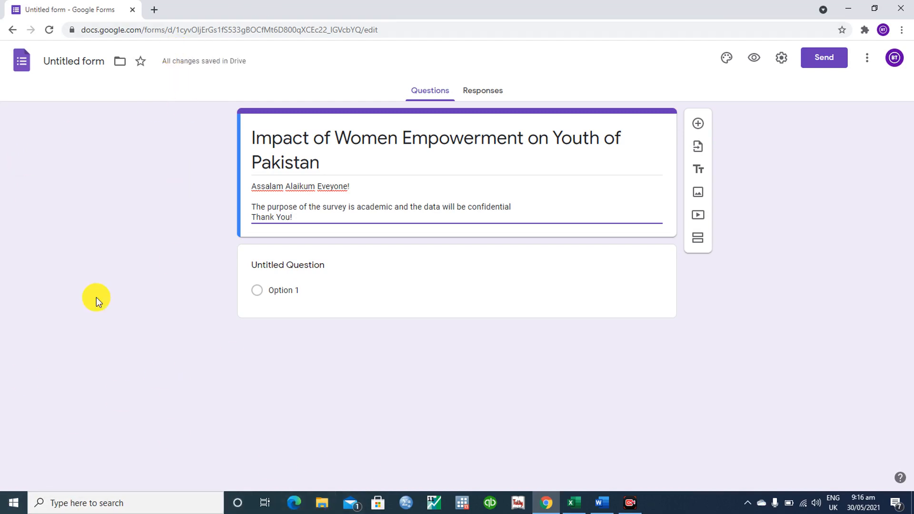
{"action": "left_click", "coordinate": [602, 502]}
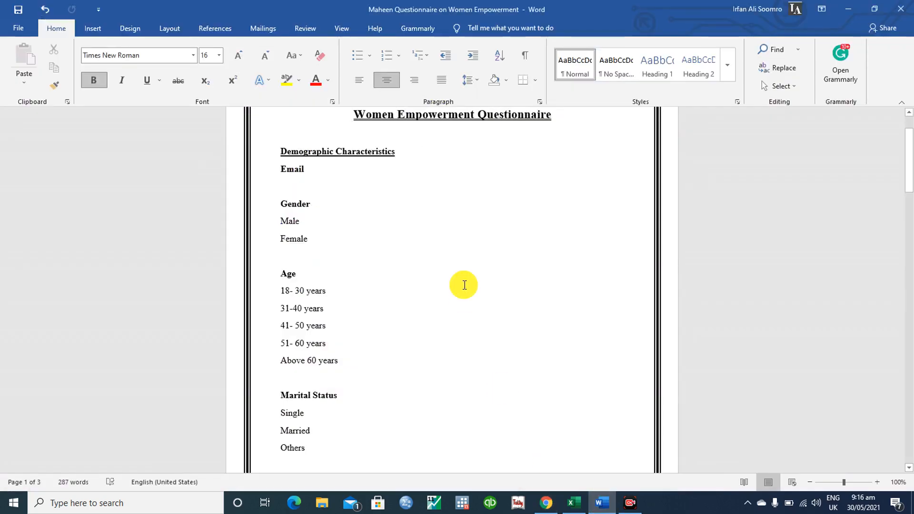
{"action": "left_click_drag", "start_coordinate": [280, 172], "coordinate": [313, 170]}
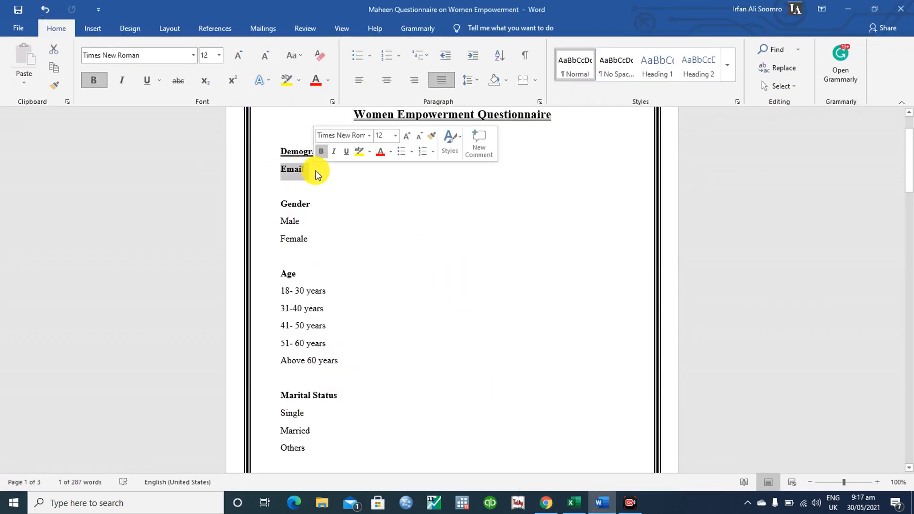
{"action": "left_click", "coordinate": [851, 8]}
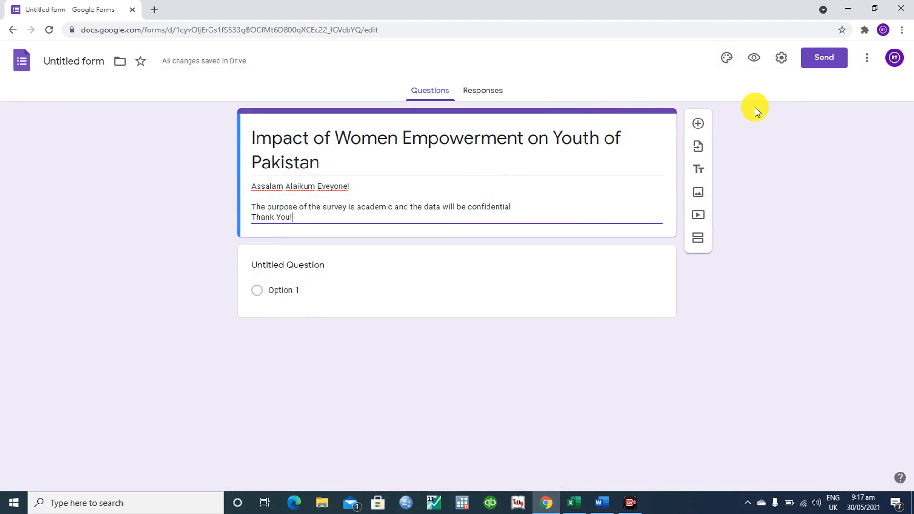
- In Settings, turn on Collect emails and set Response receipts to Always
{"action": "left_click", "coordinate": [779, 59]}
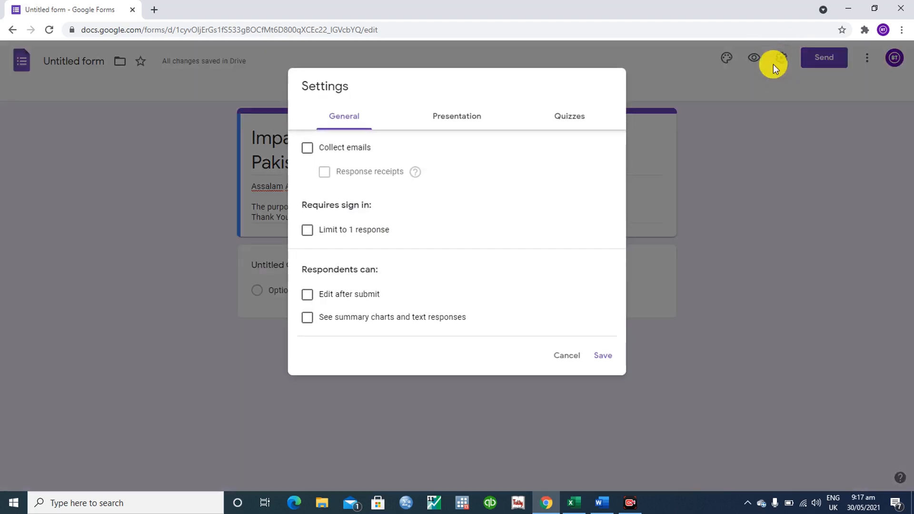
{"action": "left_click", "coordinate": [308, 151]}
{"action": "left_click", "coordinate": [322, 174]}
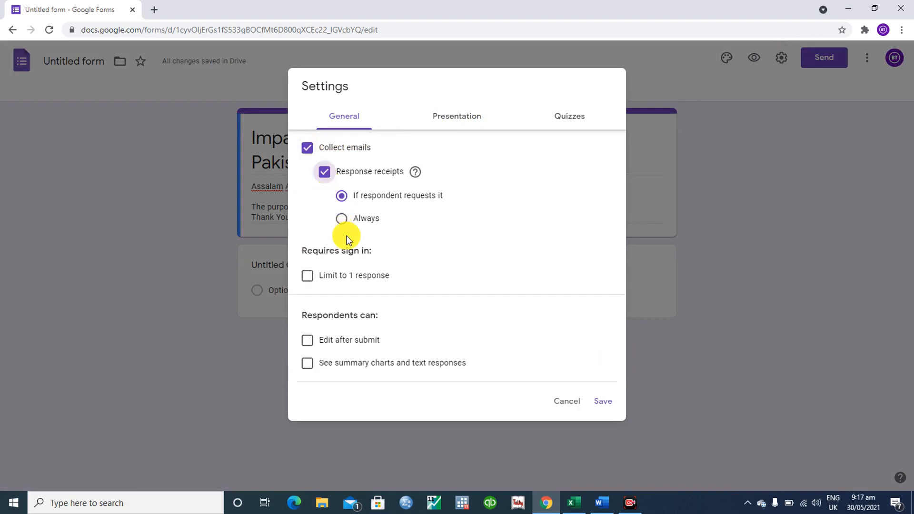
{"action": "left_click", "coordinate": [343, 224]}
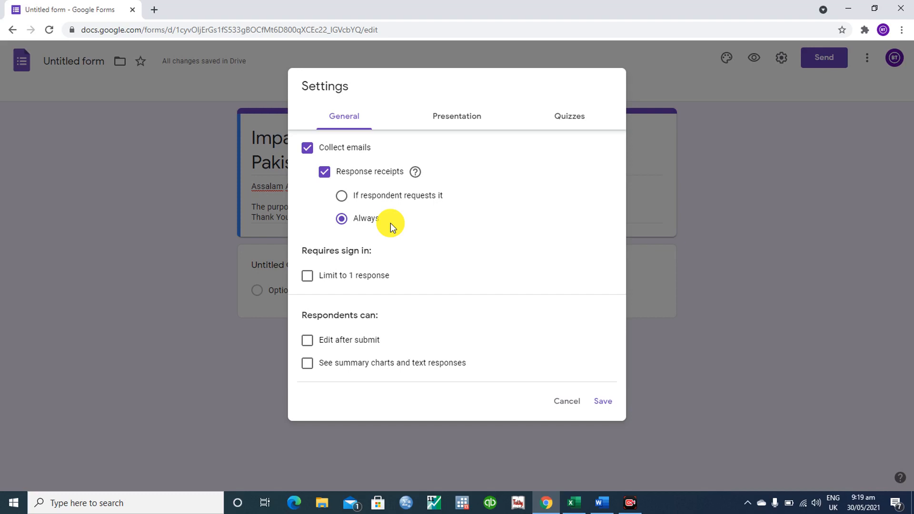
- Check 'Limit to 1 response' and save the form settings
{"action": "left_click", "coordinate": [307, 278]}
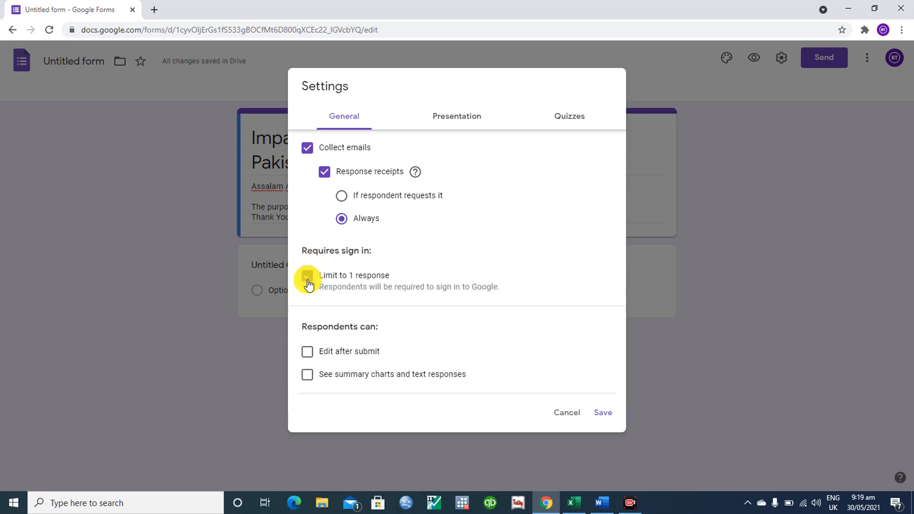
{"action": "left_click", "coordinate": [609, 414]}
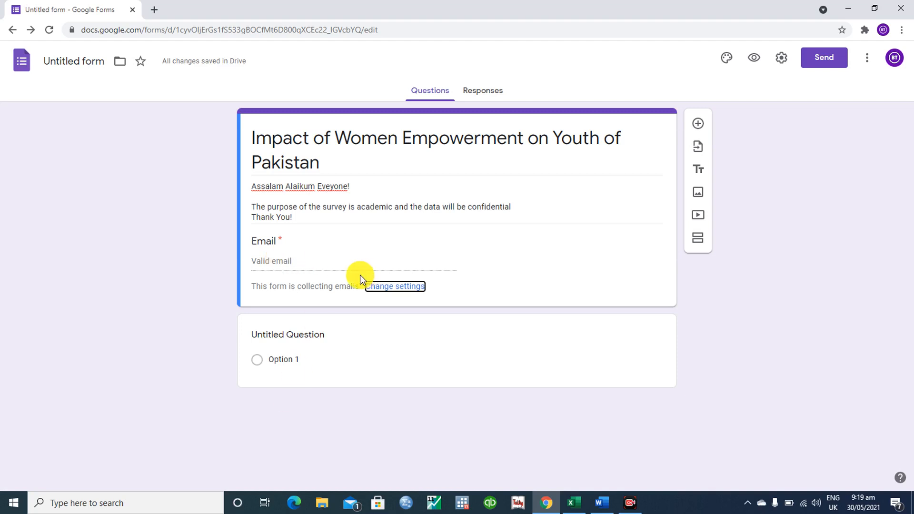
{"action": "left_click", "coordinate": [601, 503]}
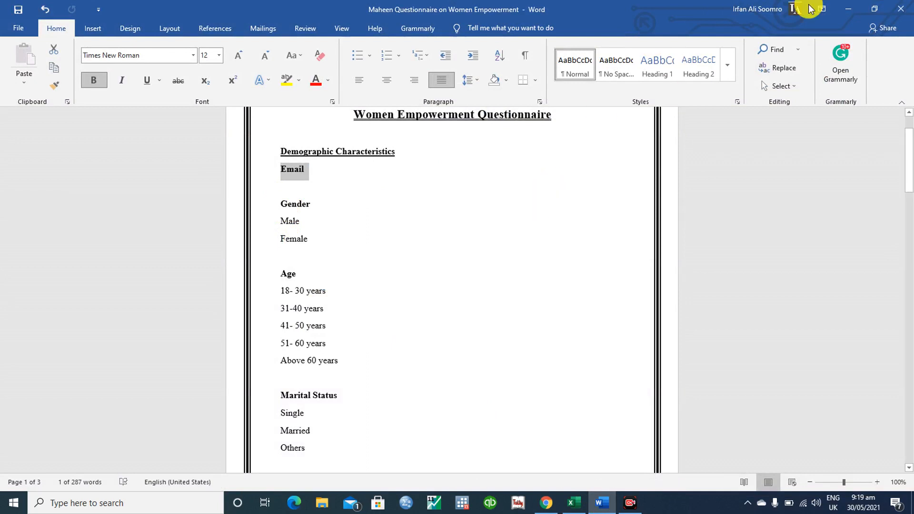
{"action": "left_click", "coordinate": [850, 10]}
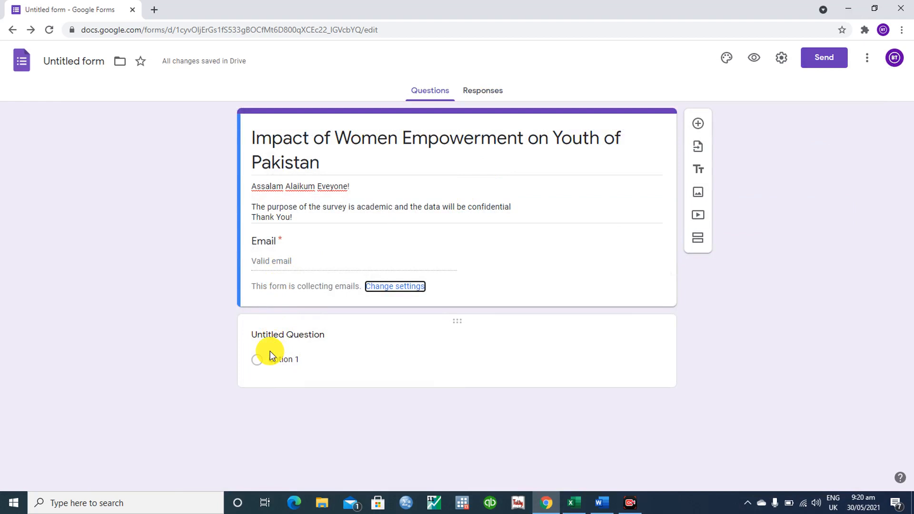
- Retitle the question 'Gender' with options Male and Female, removing the added Other option
{"action": "left_click", "coordinate": [300, 334]}
{"action": "type", "text": "Gender"}
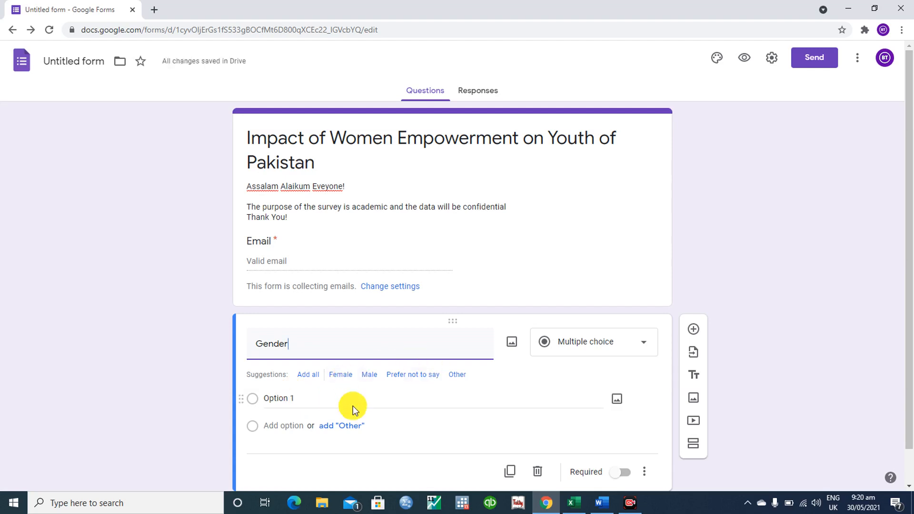
{"action": "left_click", "coordinate": [375, 381]}
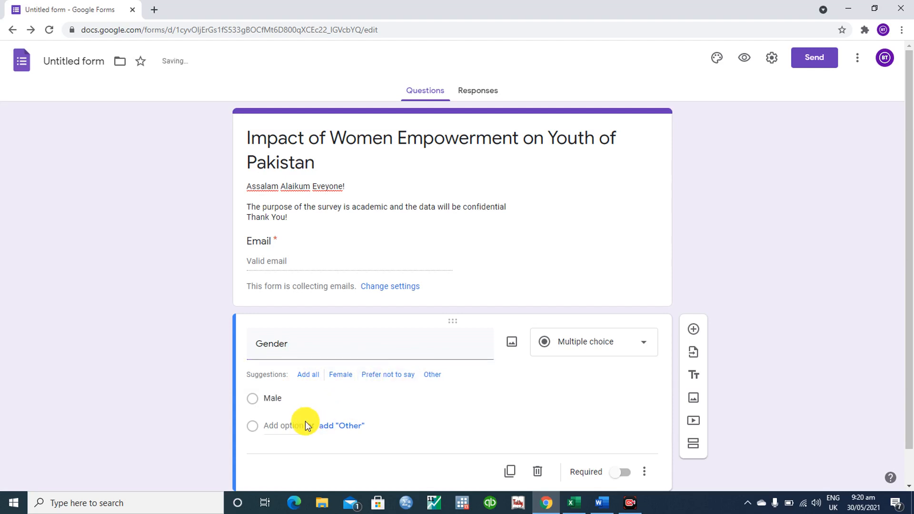
{"action": "left_click", "coordinate": [335, 377]}
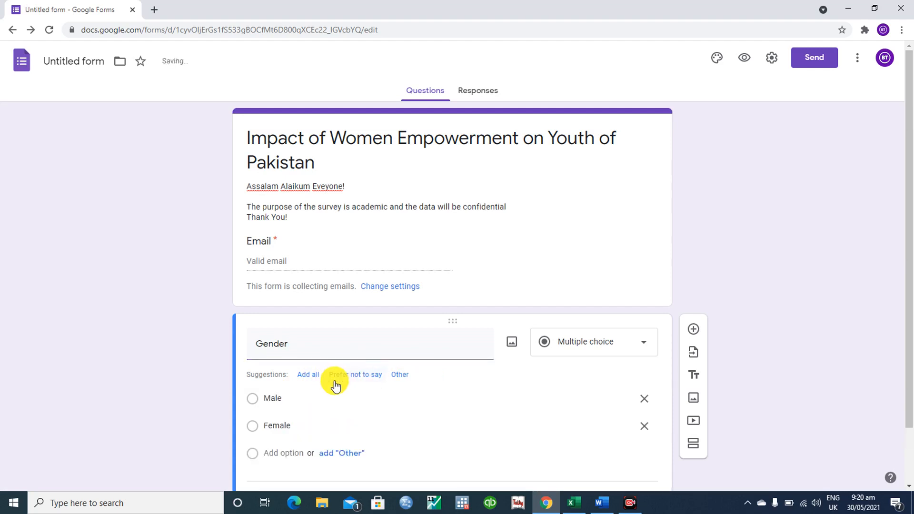
{"action": "left_click", "coordinate": [403, 376]}
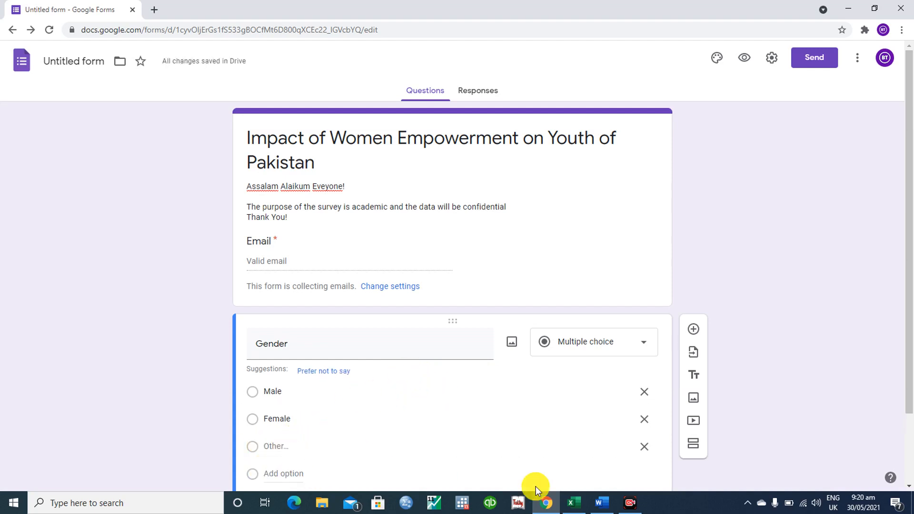
{"action": "left_click", "coordinate": [646, 448]}
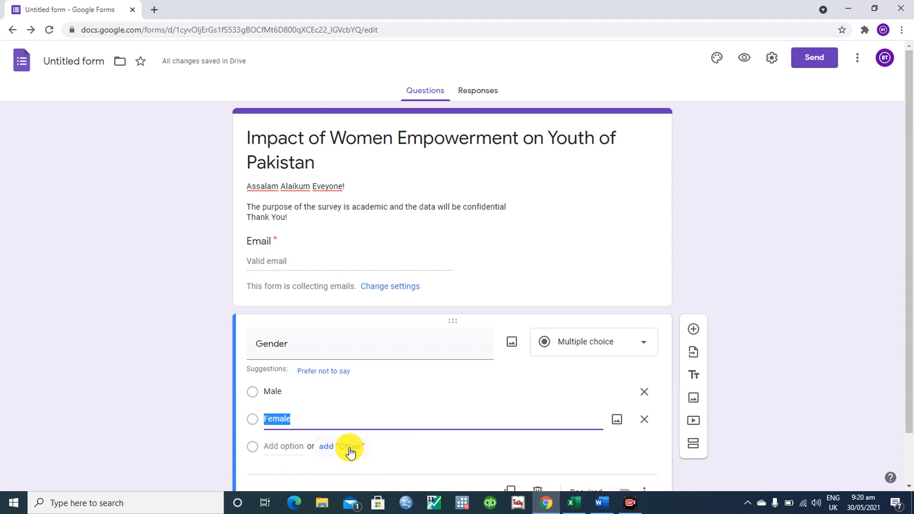
- Add 'Others' as a third Gender answer option after Male and Female
{"action": "left_click", "coordinate": [274, 445]}
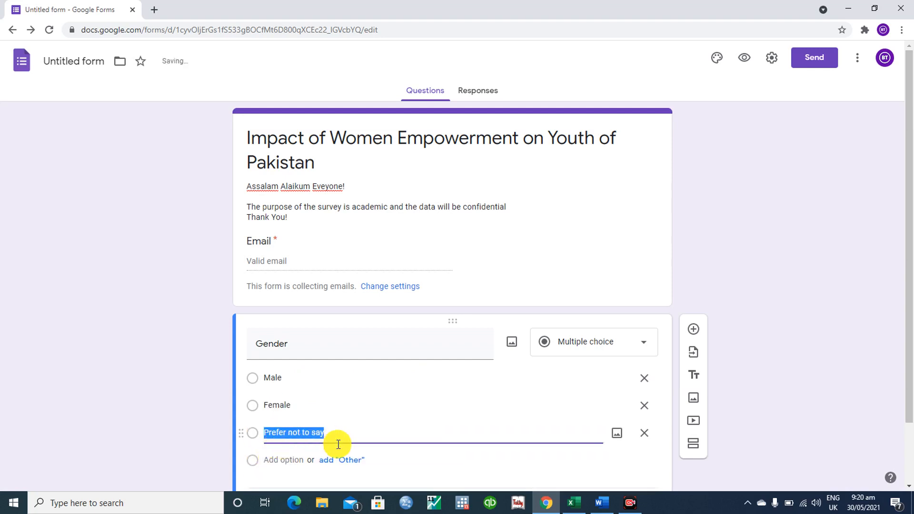
{"action": "type", "text": "Others"}
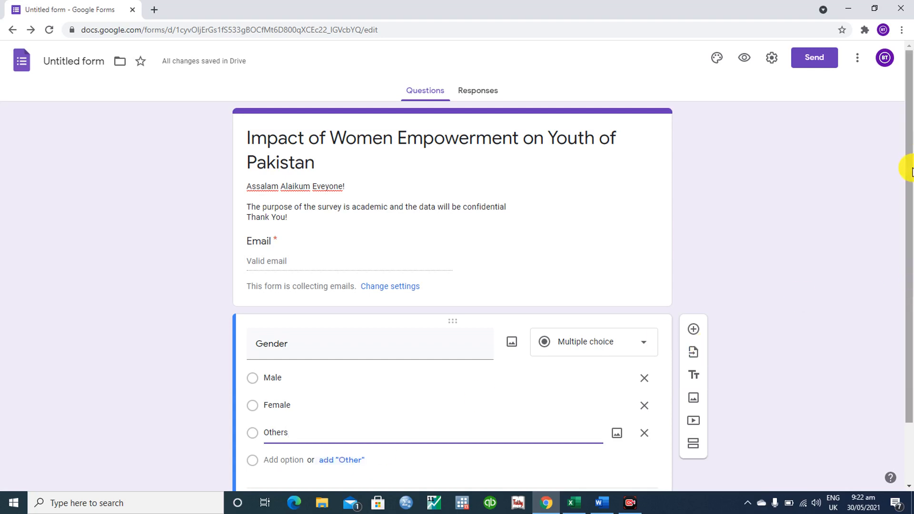
- Set the Gender question's type to Multiple choice and clear the stray header text selection
{"action": "left_click_drag", "start_coordinate": [911, 168], "coordinate": [911, 241]}
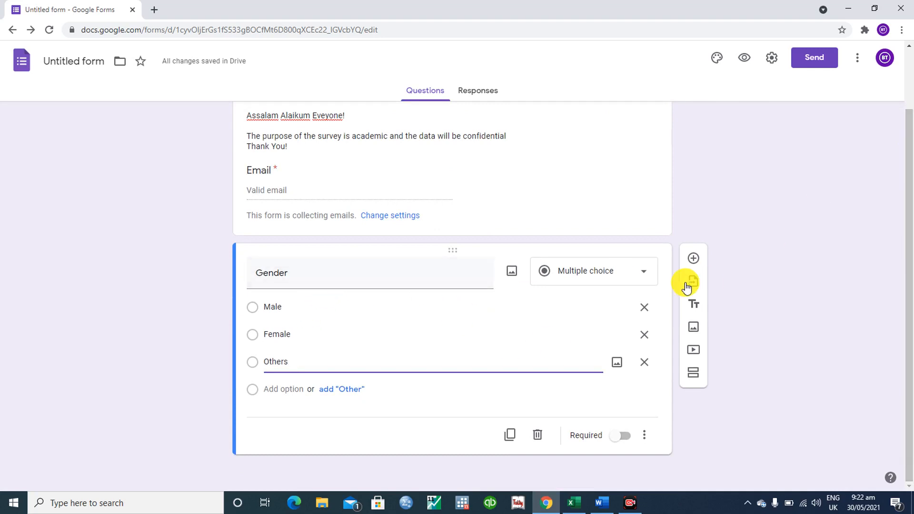
{"action": "left_click", "coordinate": [601, 276]}
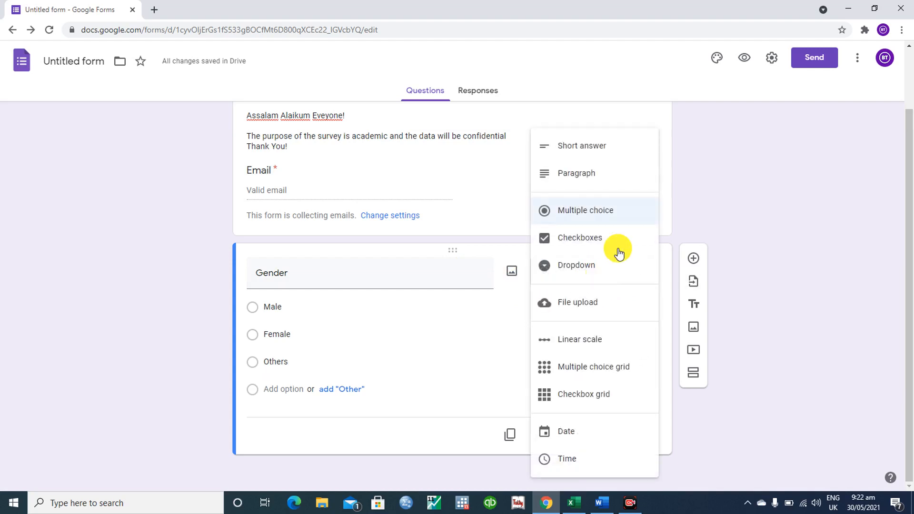
{"action": "left_click", "coordinate": [595, 217]}
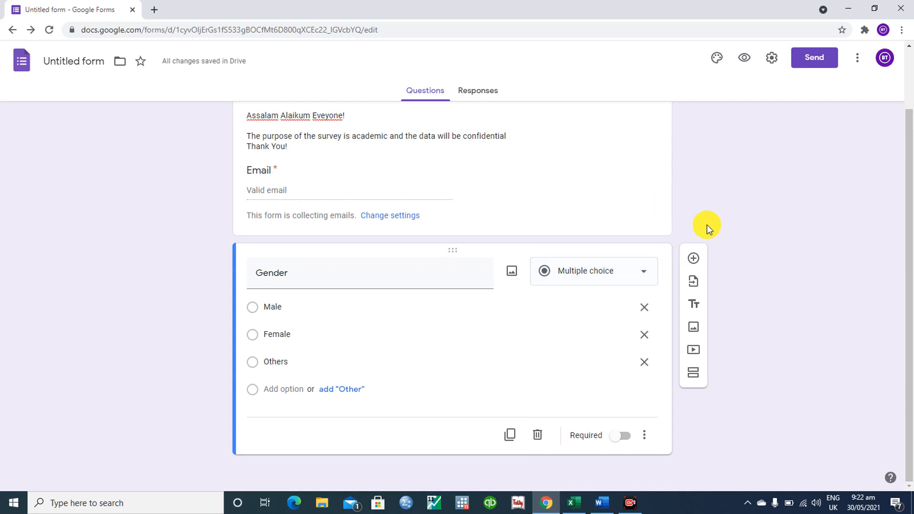
{"action": "left_click", "coordinate": [625, 281]}
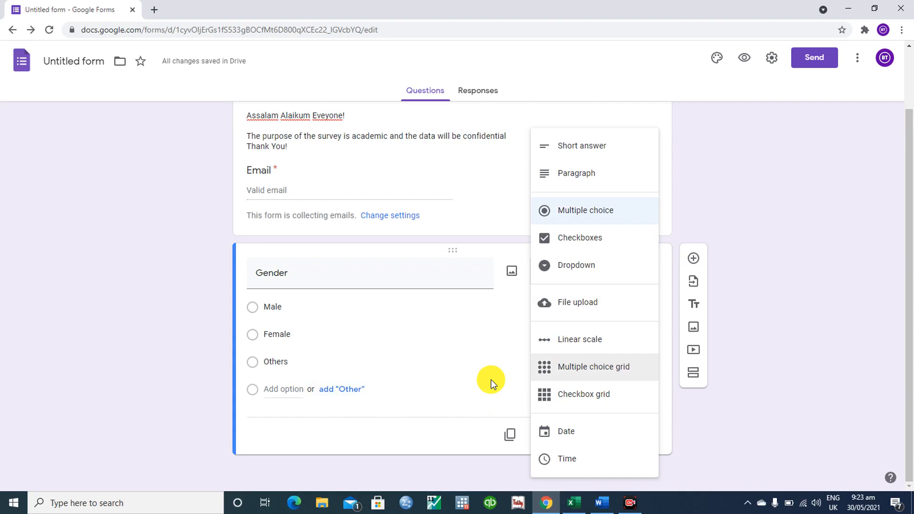
{"action": "left_click", "coordinate": [574, 220]}
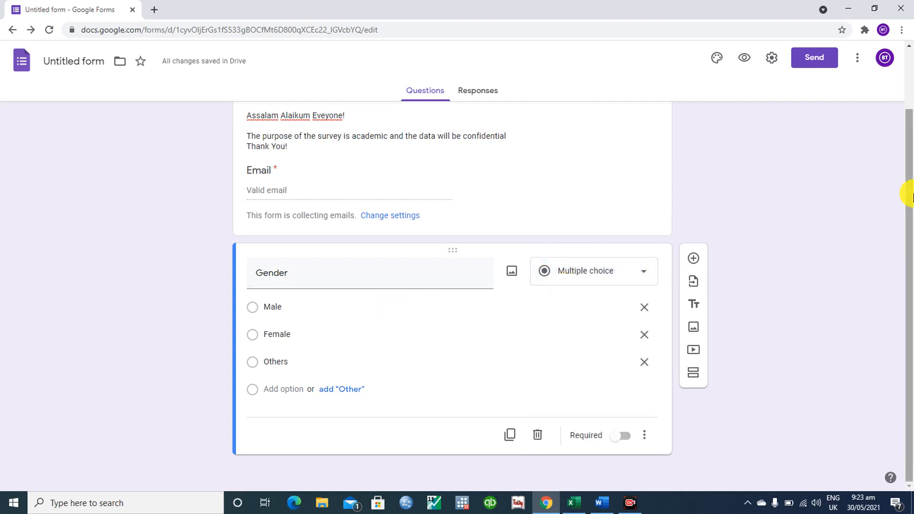
{"action": "left_click_drag", "start_coordinate": [905, 172], "coordinate": [913, 239]}
{"action": "left_click", "coordinate": [314, 466]}
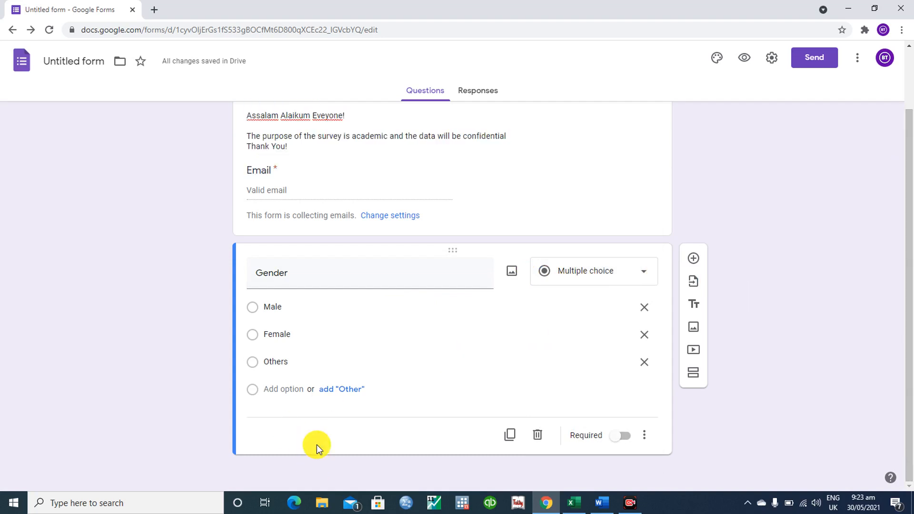
- Preview the form in a new tab, showing its title, Email field and Gender options
{"action": "left_click", "coordinate": [649, 442]}
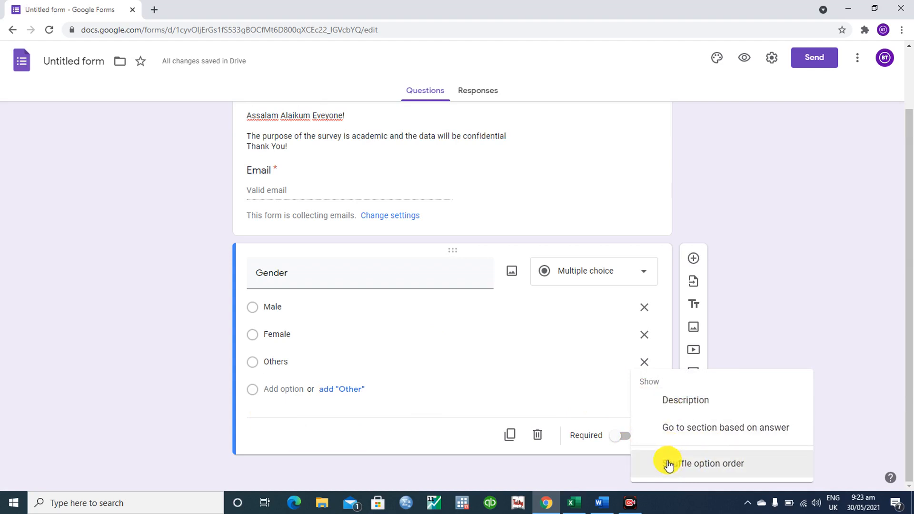
{"action": "left_click", "coordinate": [434, 449]}
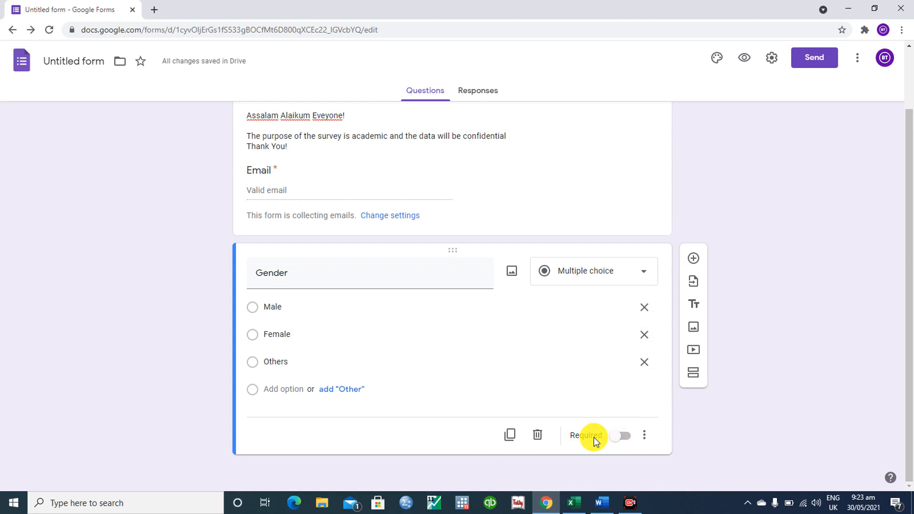
{"action": "mouse_move", "coordinate": [908, 235]}
{"action": "left_mouse_down"}
{"action": "mouse_move", "coordinate": [911, 183]}
{"action": "mouse_move", "coordinate": [908, 218]}
{"action": "left_mouse_up"}
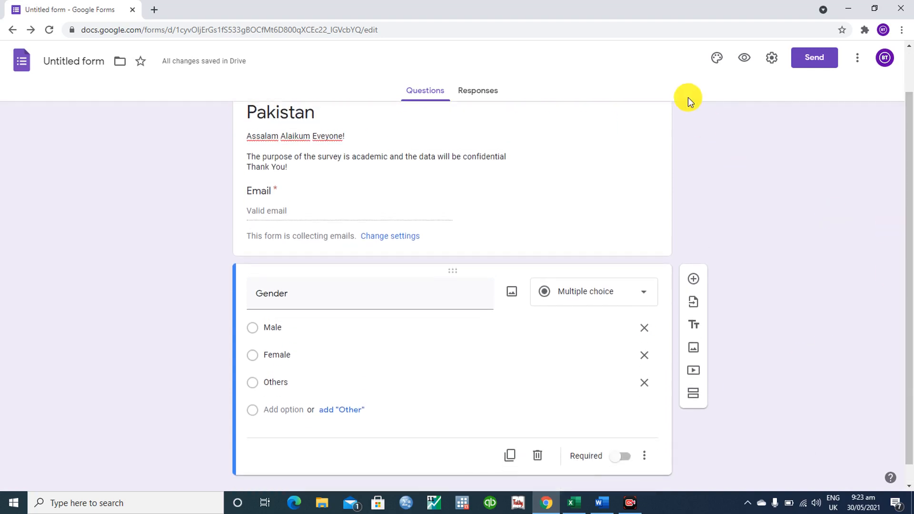
{"action": "left_click", "coordinate": [746, 59]}
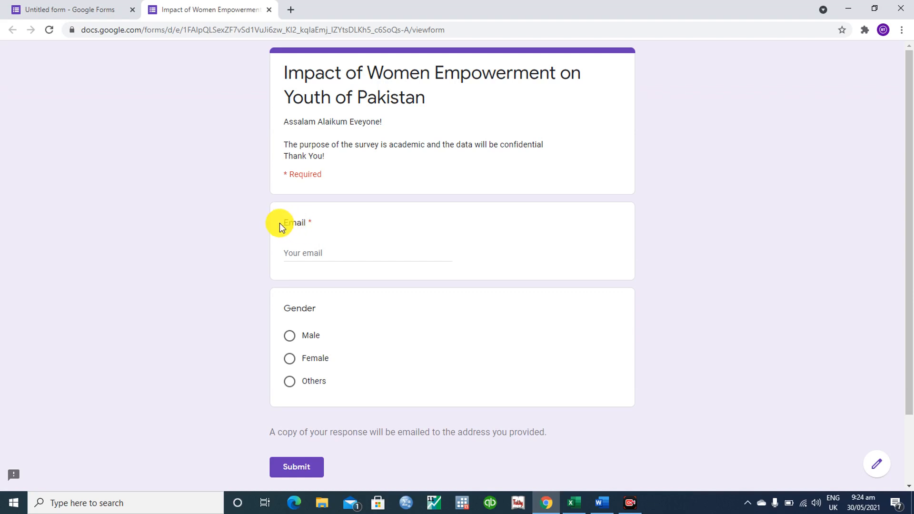
{"action": "left_click_drag", "start_coordinate": [285, 224], "coordinate": [316, 225]}
{"action": "left_click_drag", "start_coordinate": [283, 310], "coordinate": [327, 314]}
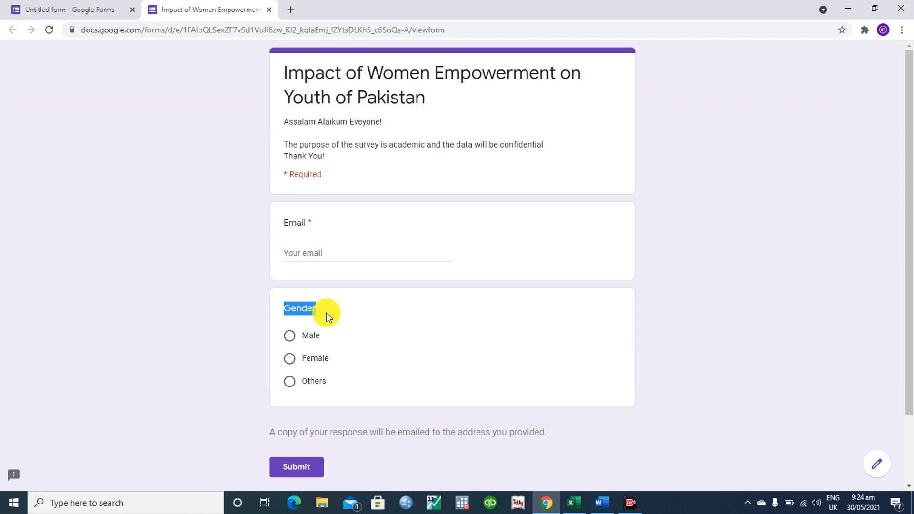
{"action": "left_click", "coordinate": [327, 314]}
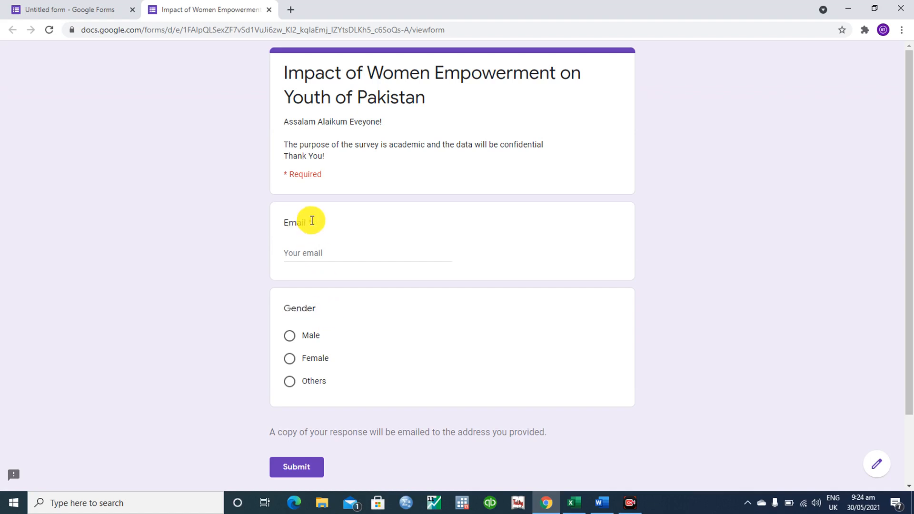
{"action": "double_click", "coordinate": [310, 220]}
- Close the preview tab and switch on Required for the Gender question
{"action": "left_click", "coordinate": [266, 10]}
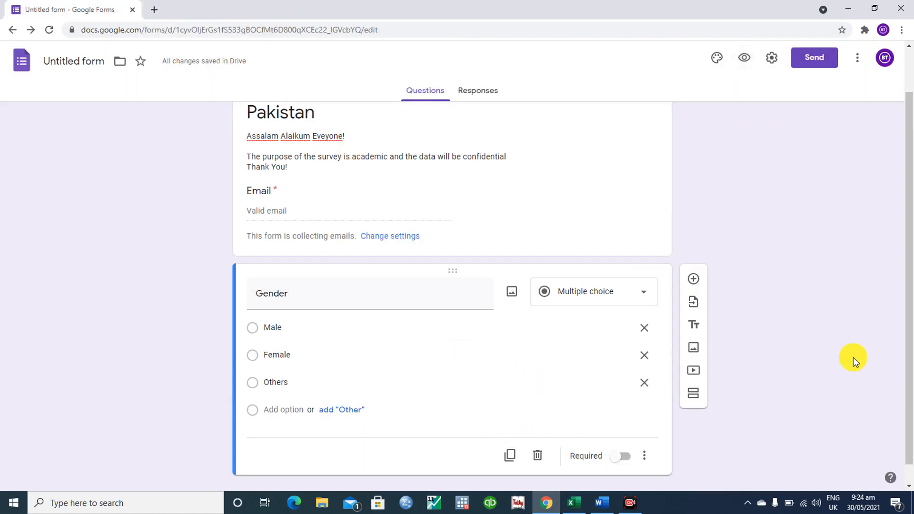
{"action": "left_click_drag", "start_coordinate": [910, 220], "coordinate": [913, 292]}
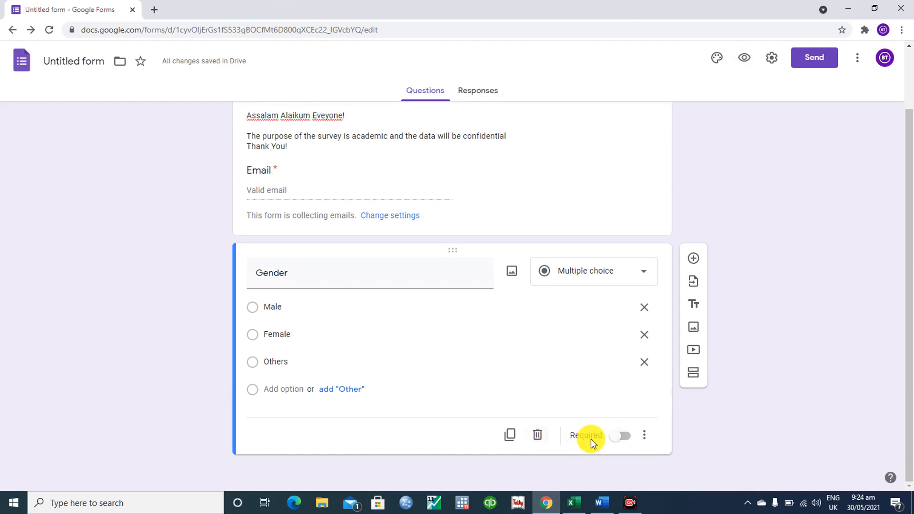
{"action": "left_click", "coordinate": [626, 436]}
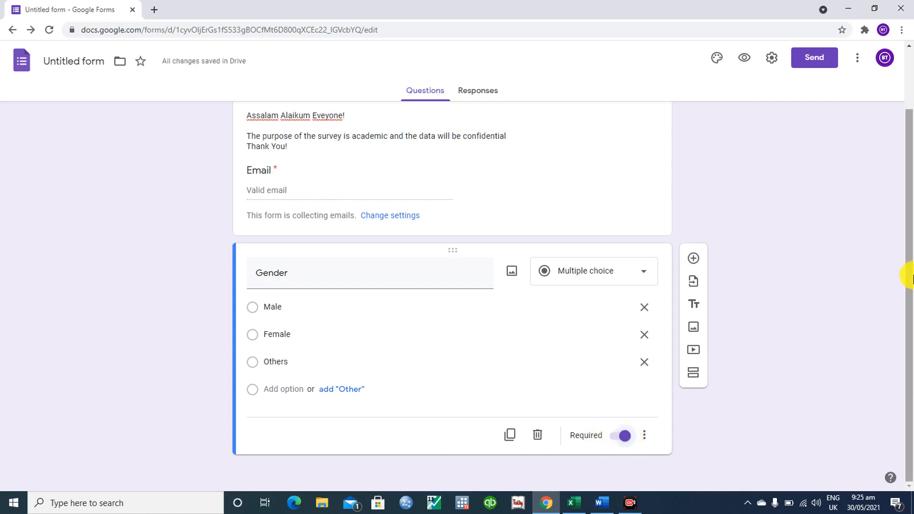
- Add a question below Gender titled 'Age', copied from the Word questionnaire
{"action": "left_click", "coordinate": [695, 259]}
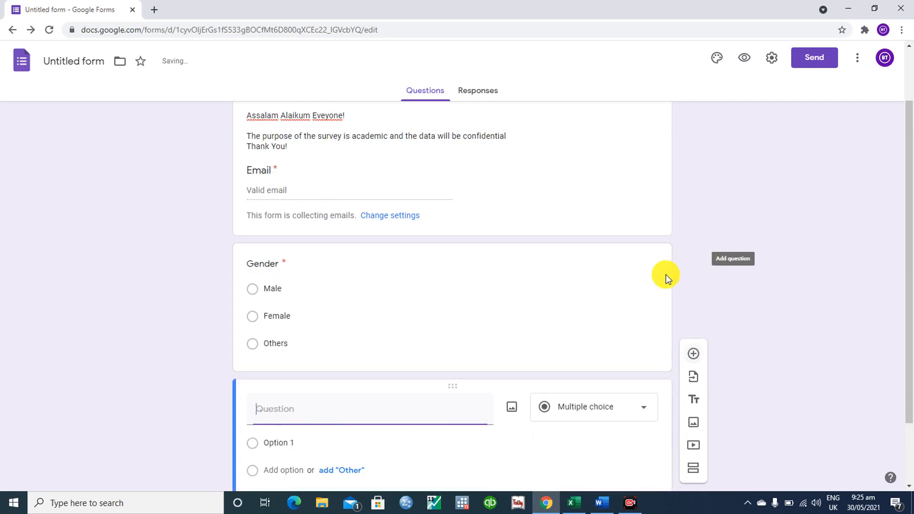
{"action": "left_click_drag", "start_coordinate": [908, 286], "coordinate": [909, 354]}
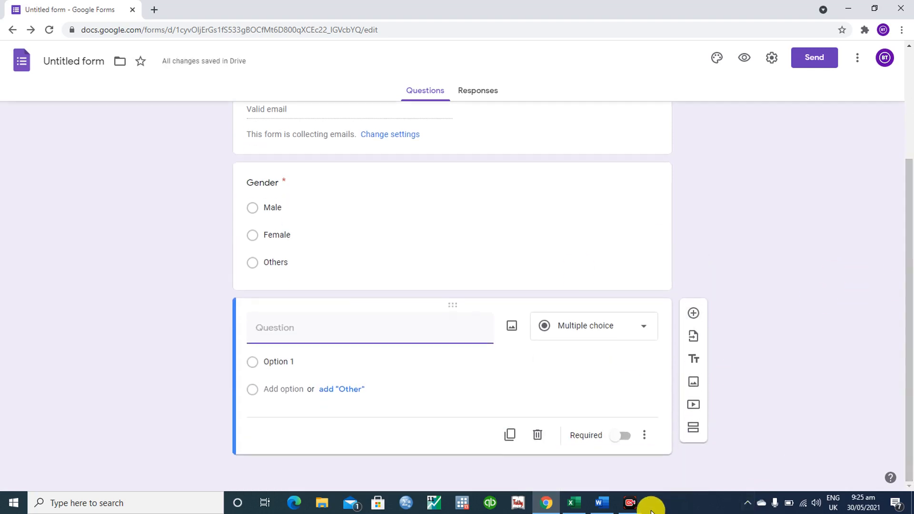
{"action": "left_click", "coordinate": [602, 503]}
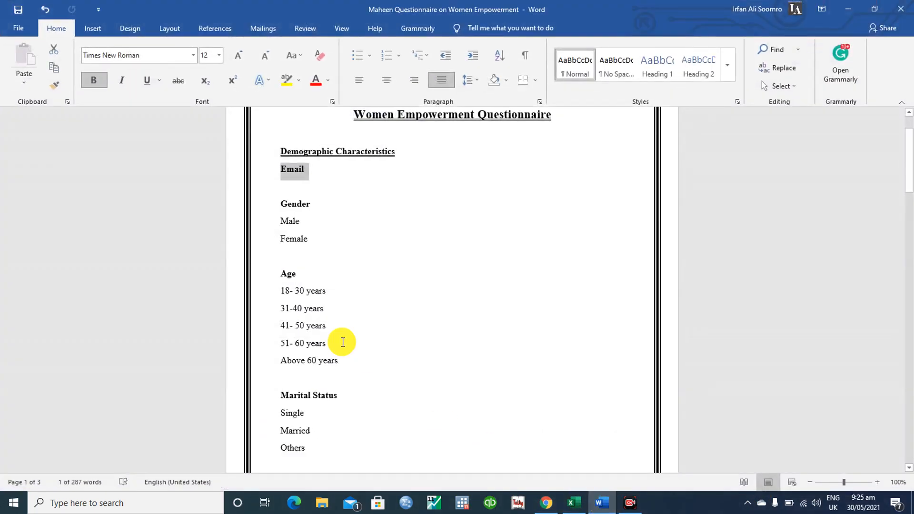
{"action": "left_click_drag", "start_coordinate": [280, 273], "coordinate": [300, 281]}
{"action": "key", "text": "ctrl+c"}
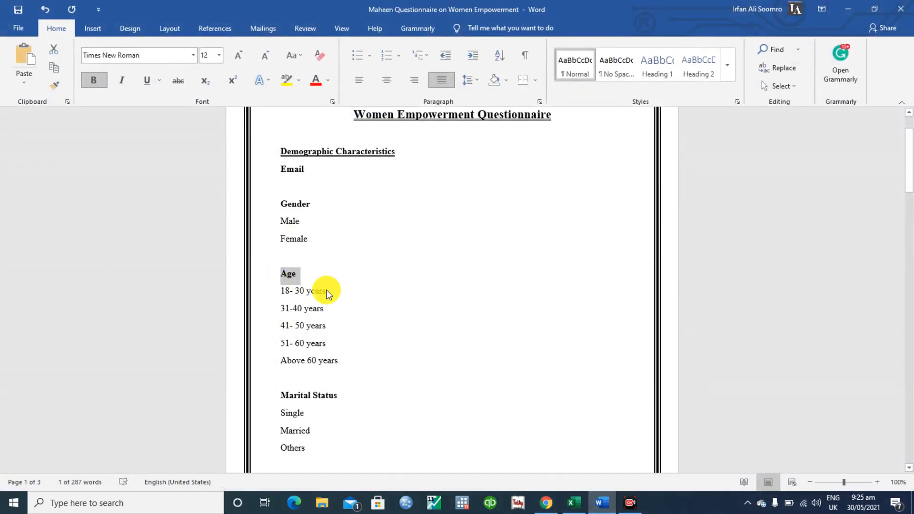
{"action": "left_click", "coordinate": [547, 502]}
{"action": "key", "text": "ctrl+v"}
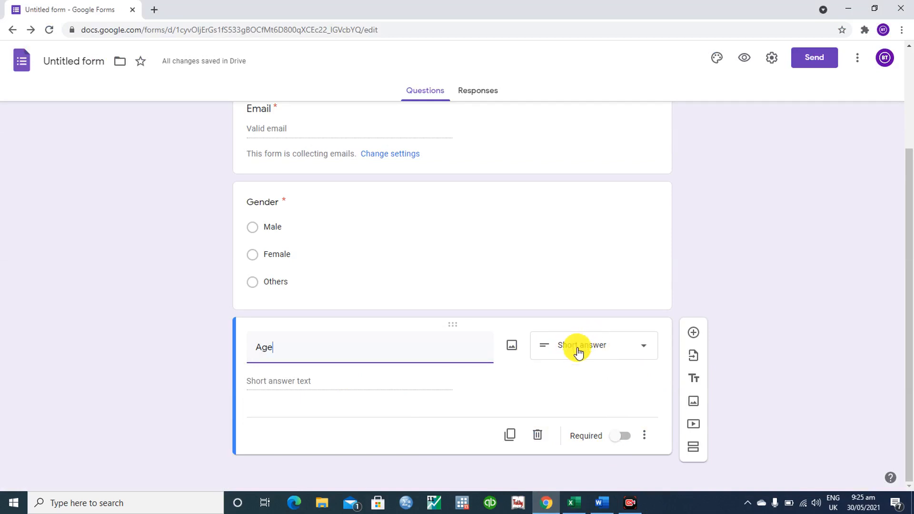
- Change the Age question to Multiple choice, checking its answers in the Word questionnaire
{"action": "left_click", "coordinate": [598, 352]}
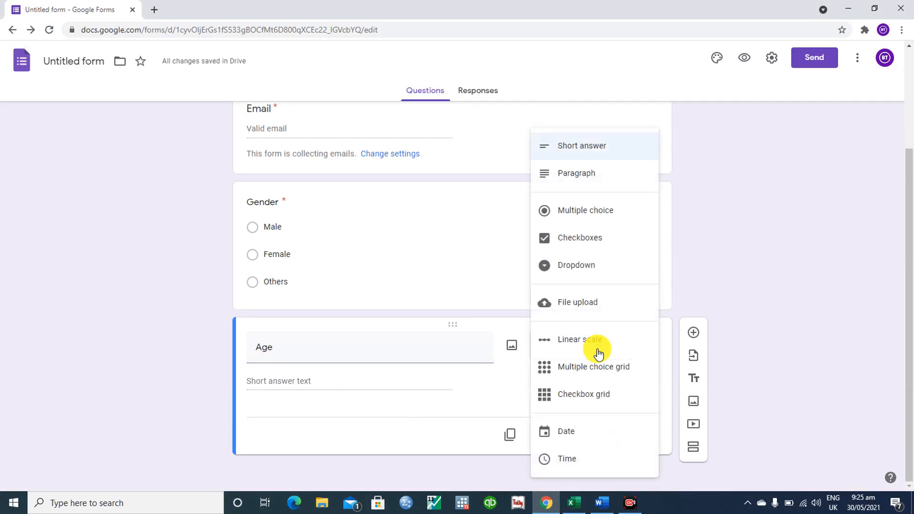
{"action": "left_click", "coordinate": [599, 508]}
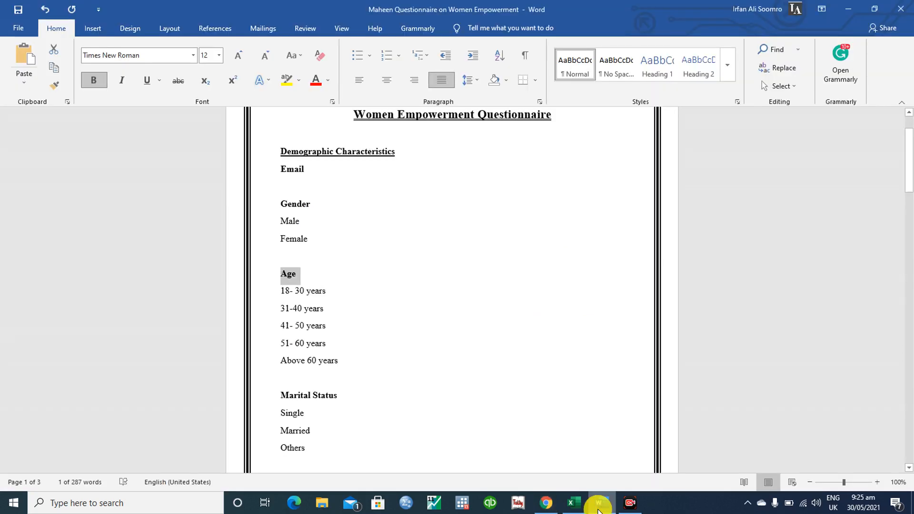
{"action": "left_click", "coordinate": [547, 503]}
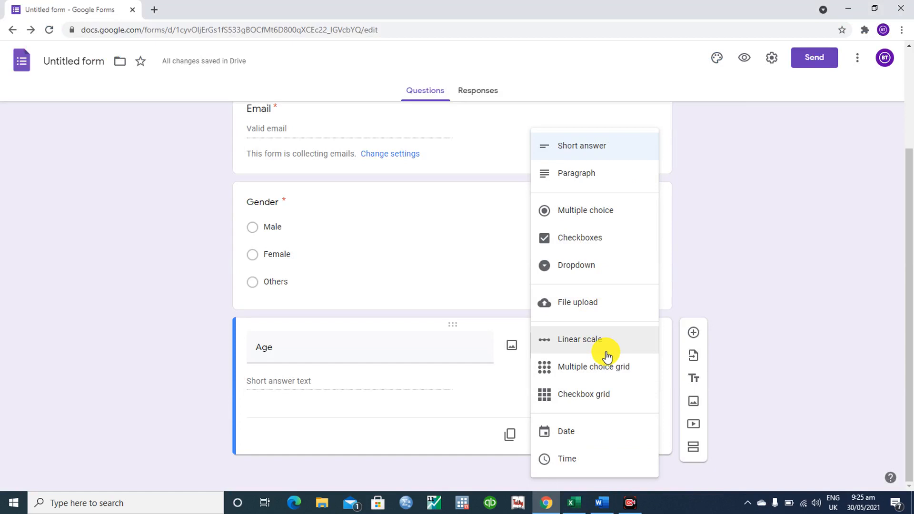
{"action": "left_click", "coordinate": [579, 208]}
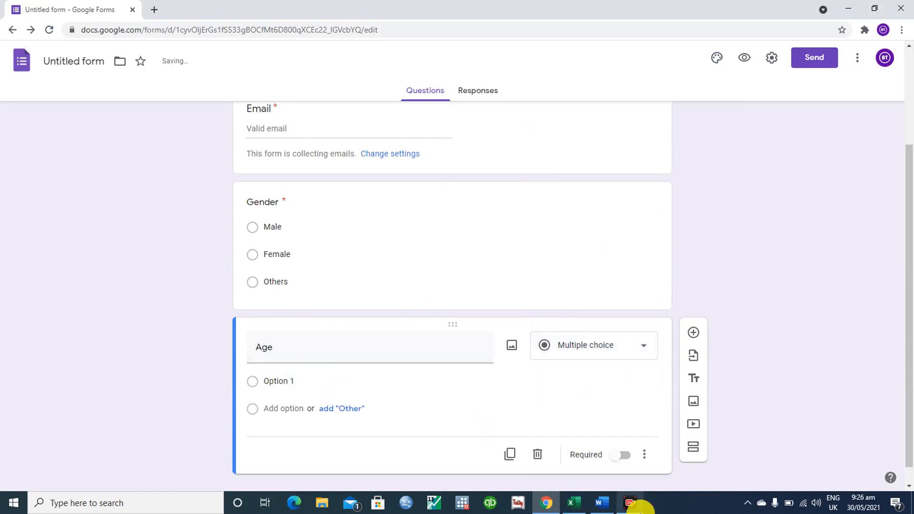
{"action": "mouse_move", "coordinate": [603, 502]}
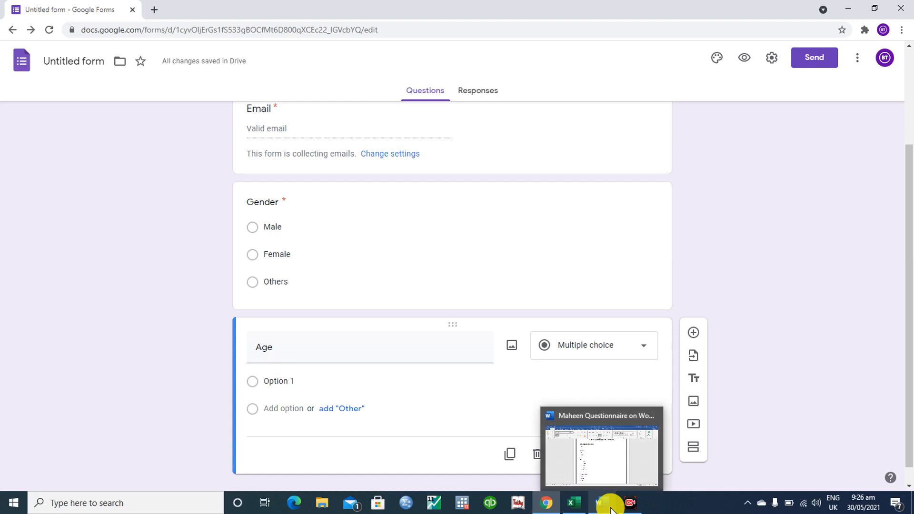
{"action": "left_click", "coordinate": [592, 457]}
{"action": "left_click_drag", "start_coordinate": [280, 291], "coordinate": [324, 296]}
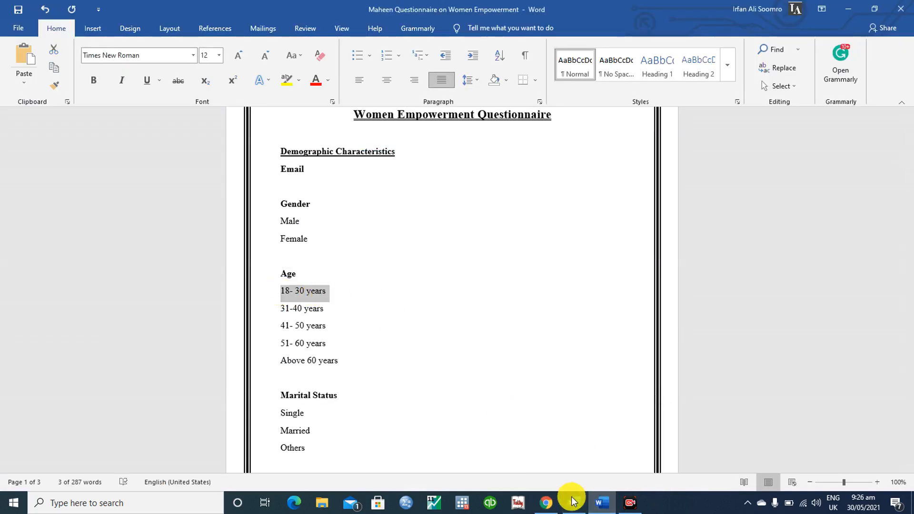
{"action": "mouse_move", "coordinate": [603, 502]}
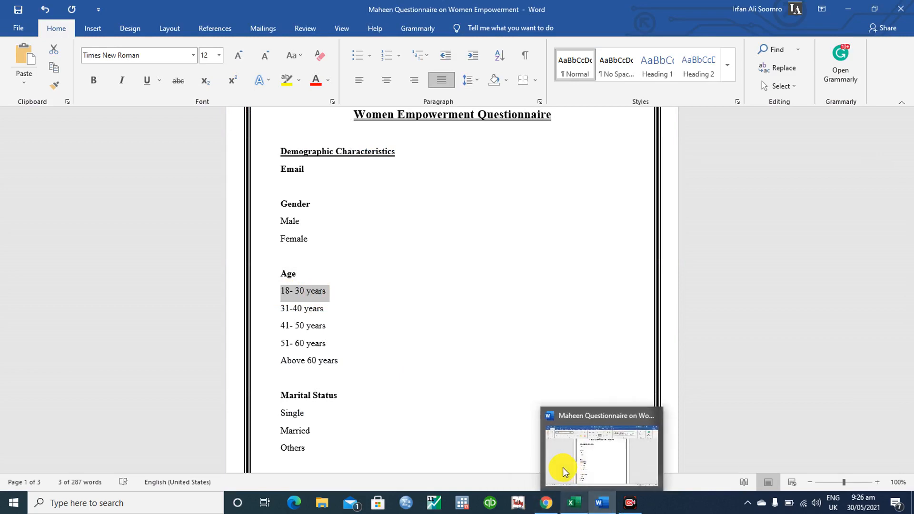
{"action": "left_click", "coordinate": [563, 468]}
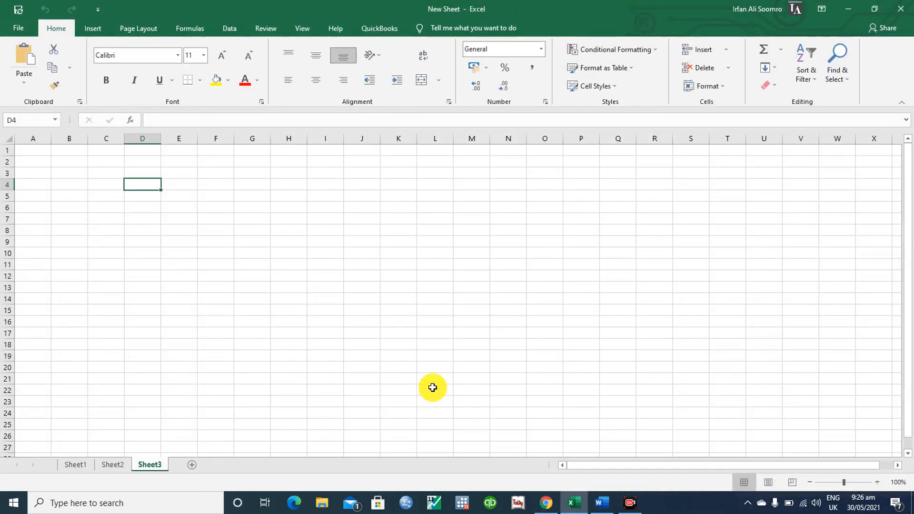
{"action": "left_click", "coordinate": [547, 507]}
- Give Age the answers '18- 30 years' and '31-40 years' plus an Other choice
{"action": "left_click", "coordinate": [297, 379]}
{"action": "type", "text": "18- 30 years"}
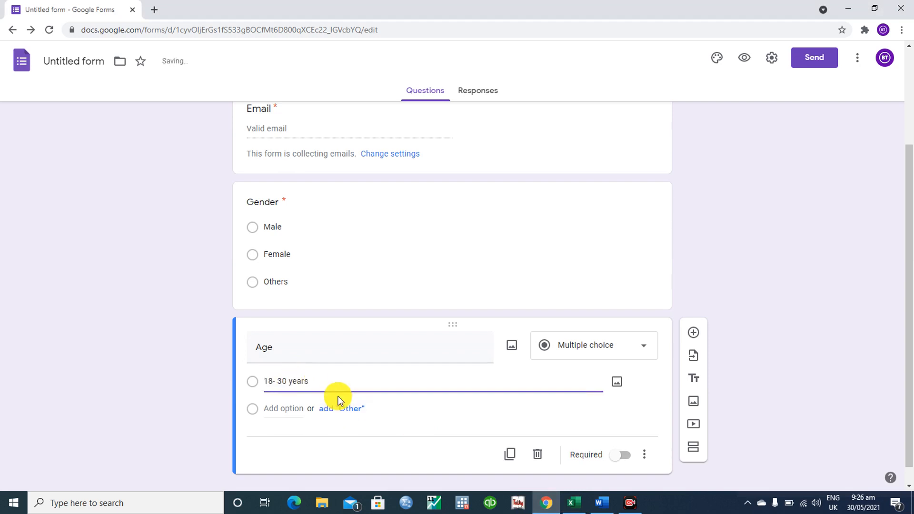
{"action": "left_click", "coordinate": [286, 410]}
{"action": "type", "text": "31-"}
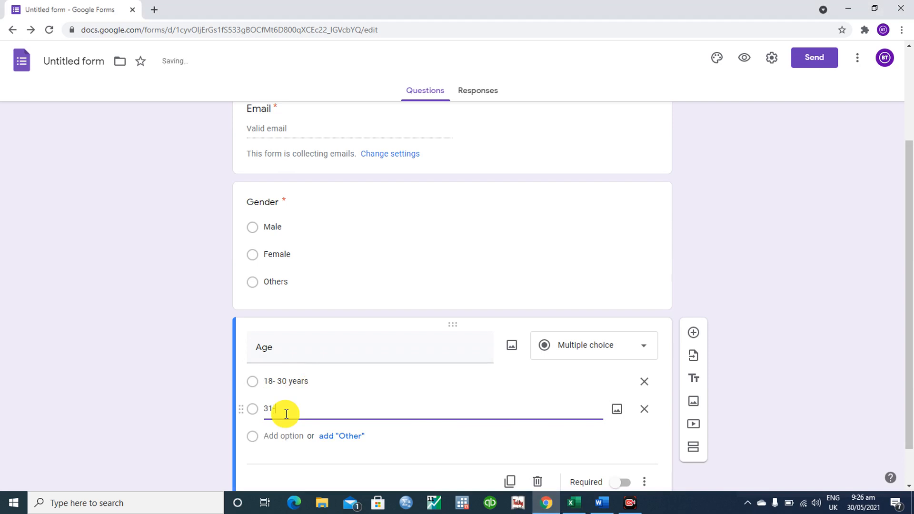
{"action": "type", "text": "40 years"}
{"action": "left_click", "coordinate": [283, 436]}
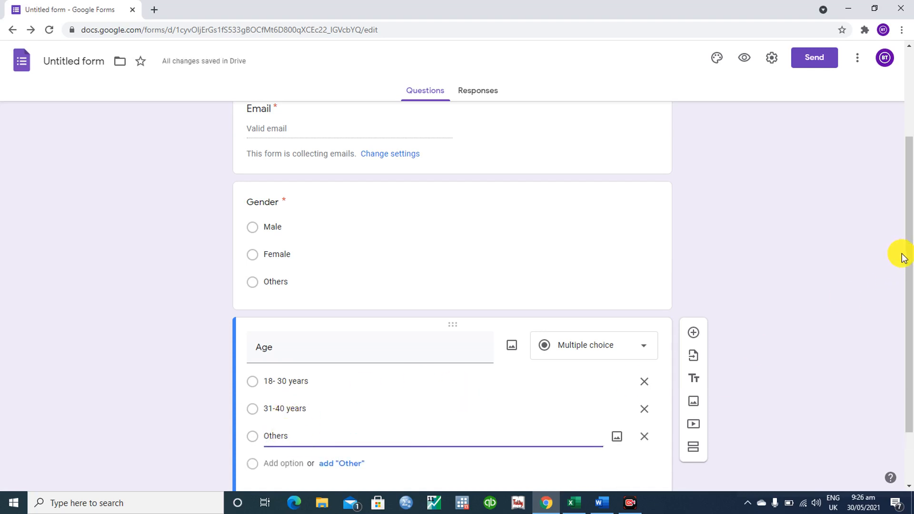
{"action": "key", "text": "BackSpace"}
{"action": "key", "text": "BackSpace"}
{"action": "key", "text": "BackSpace"}
{"action": "key", "text": "BackSpace"}
{"action": "key", "text": "BackSpace"}
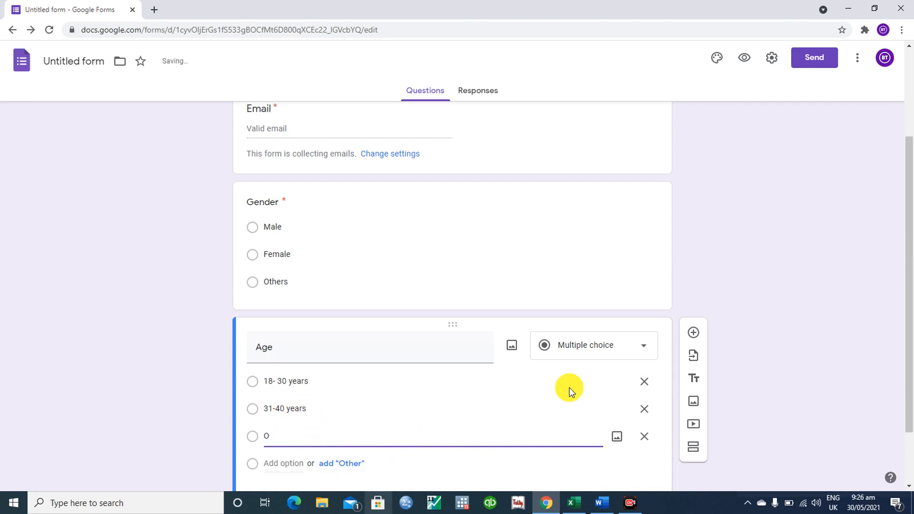
{"action": "left_click", "coordinate": [649, 438]}
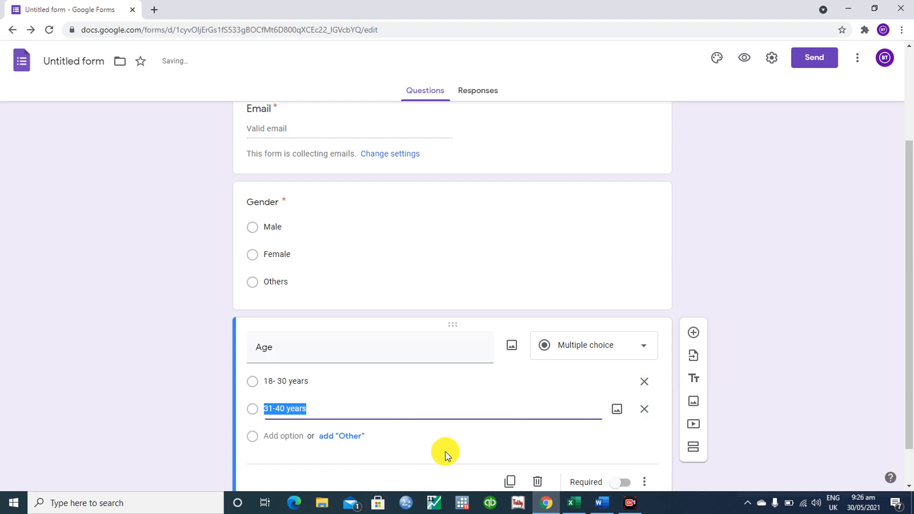
{"action": "left_click", "coordinate": [337, 434]}
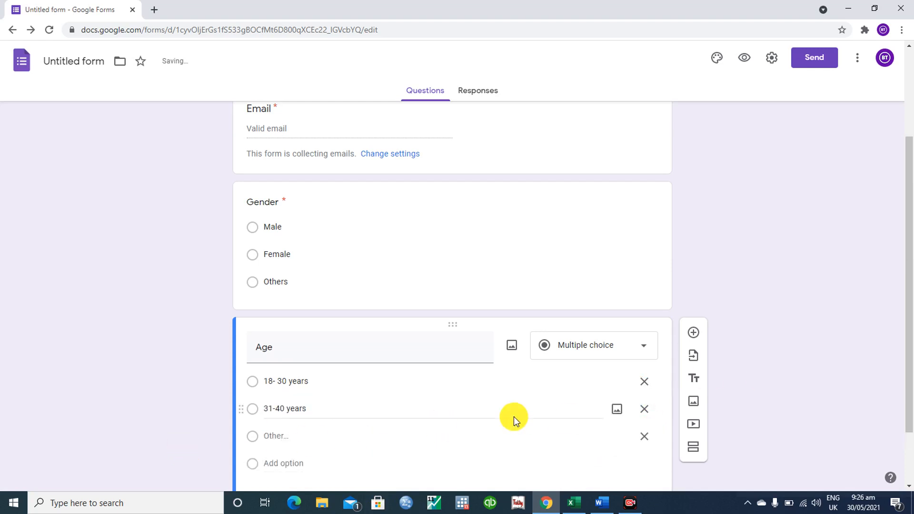
- Mark the Age question as required
{"action": "left_click_drag", "start_coordinate": [905, 308], "coordinate": [904, 383]}
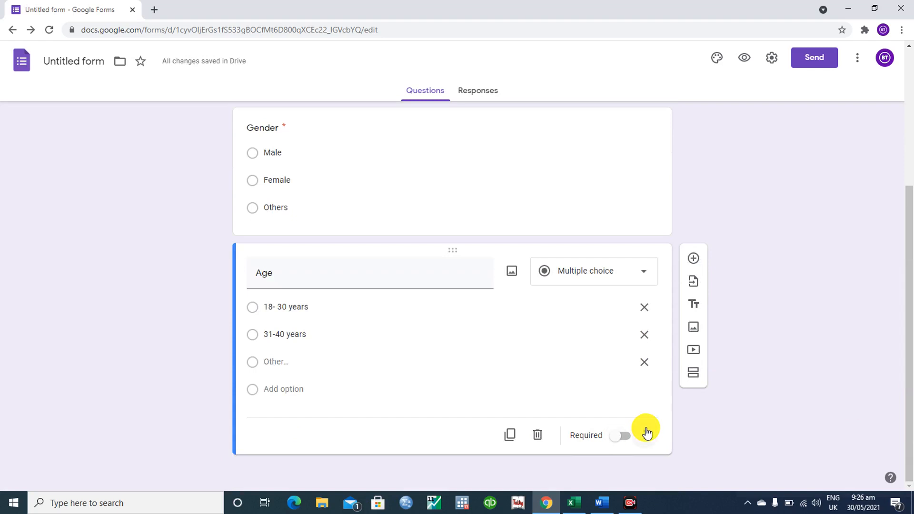
{"action": "left_click", "coordinate": [625, 442]}
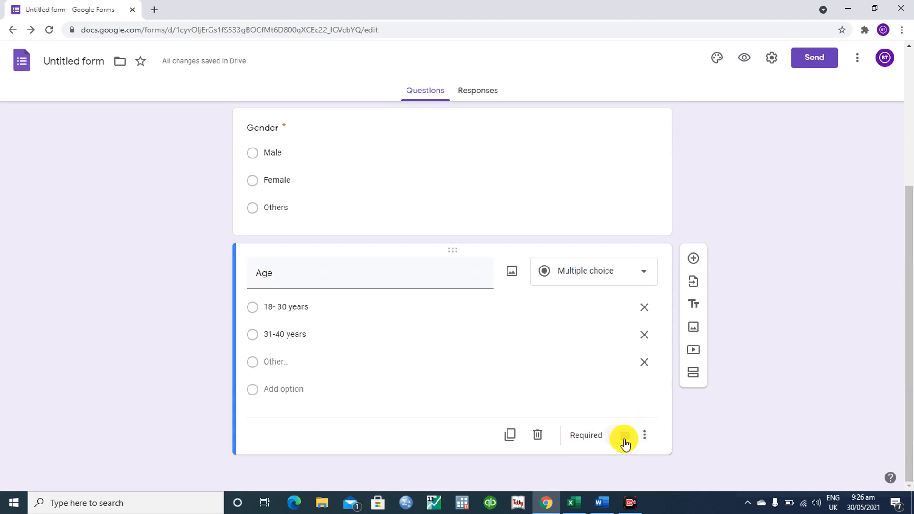
{"action": "left_click", "coordinate": [625, 439]}
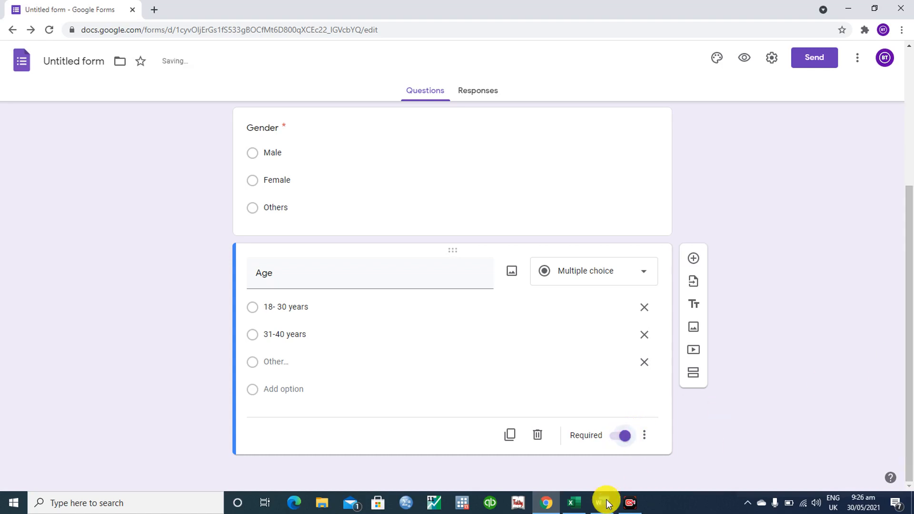
{"action": "left_click", "coordinate": [575, 504]}
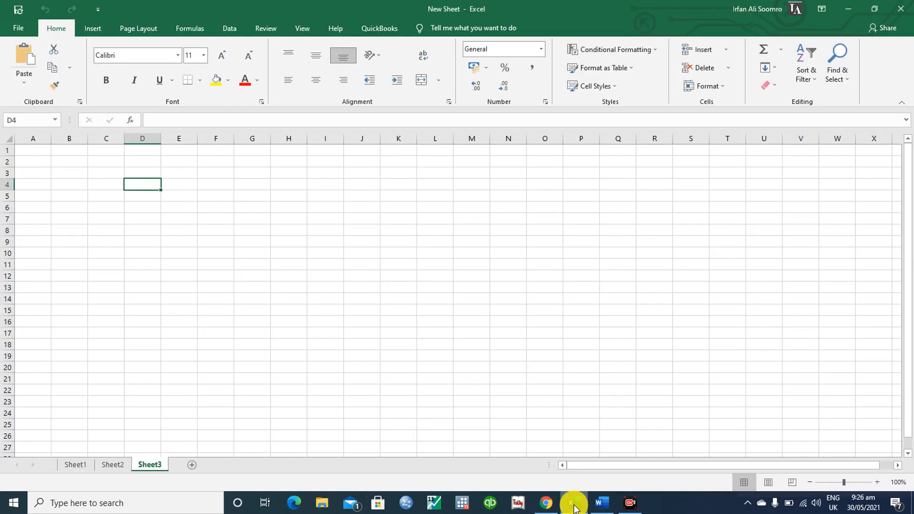
{"action": "left_click", "coordinate": [546, 503]}
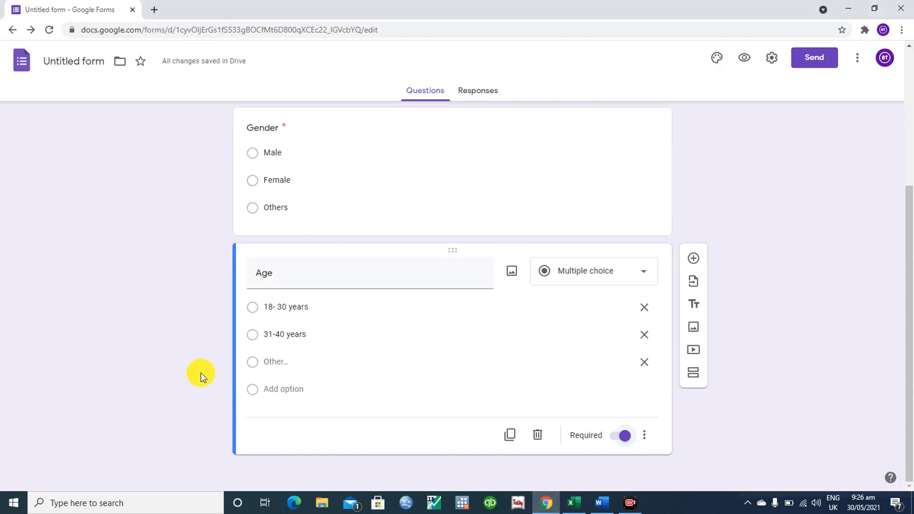
- In Word, move down the questionnaire to the Basic Questions (Likert Scale) heading
{"action": "left_click", "coordinate": [598, 505]}
{"action": "left_click", "coordinate": [419, 367]}
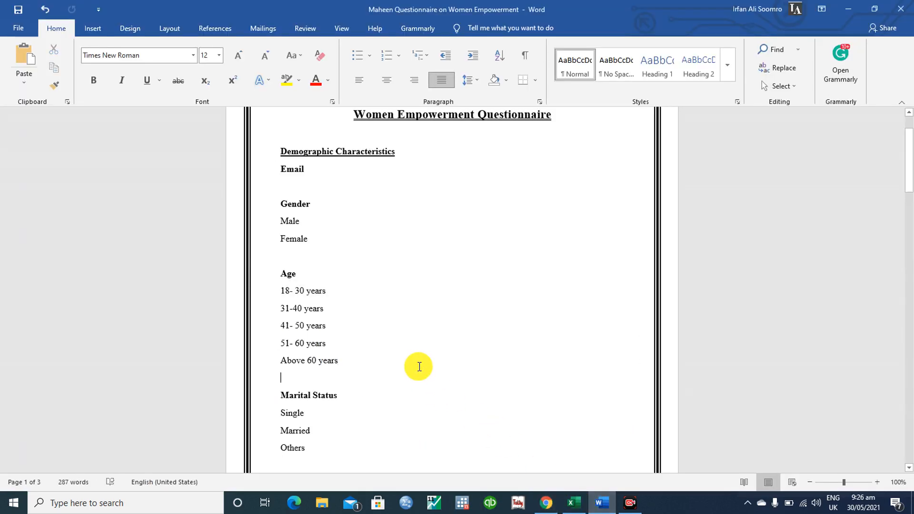
{"action": "key", "text": "Down"}
{"action": "key", "text": "Down"}
{"action": "key", "text": "Down"}
{"action": "key", "text": "Down"}
{"action": "key", "text": "Down"}
{"action": "key", "text": "Down"}
{"action": "key", "text": "Down"}
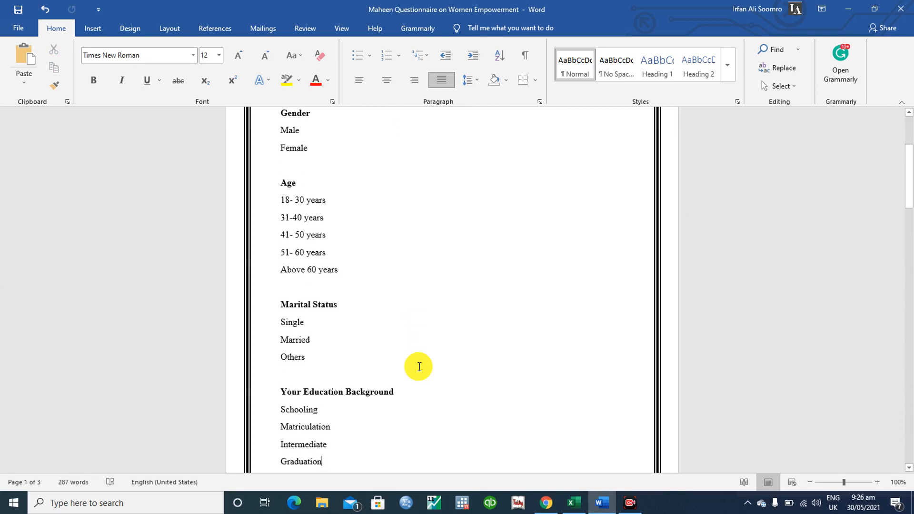
{"action": "key", "text": "Down"}
{"action": "key", "text": "Down"}
{"action": "key", "text": "Down"}
{"action": "key", "text": "Down"}
{"action": "key", "text": "Down"}
{"action": "key", "text": "Down"}
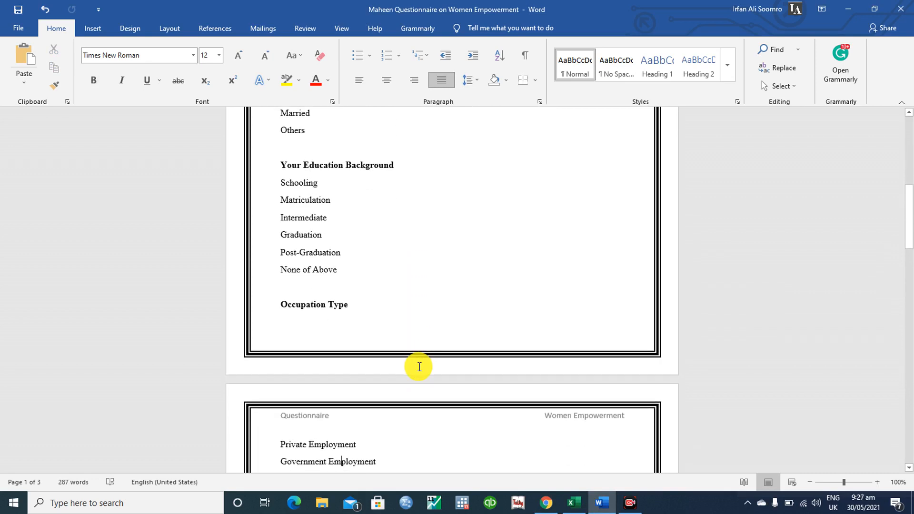
{"action": "key", "text": "Down"}
{"action": "key", "text": "Down"}
{"action": "key", "text": "Down"}
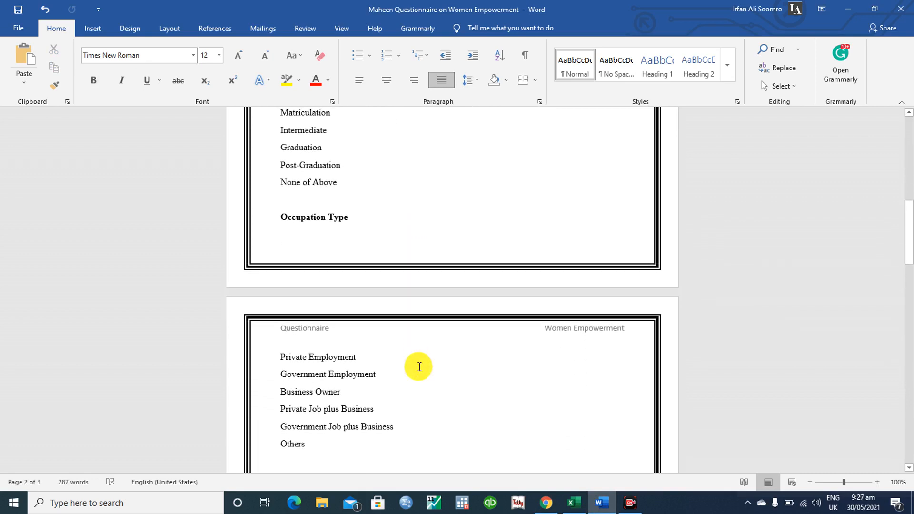
{"action": "key", "text": "Down"}
{"action": "key", "text": "Down"}
{"action": "key", "text": "Down"}
{"action": "key", "text": "Down"}
{"action": "key", "text": "Down"}
{"action": "key", "text": "Down"}
{"action": "key", "text": "Down"}
{"action": "key", "text": "Down"}
{"action": "key", "text": "Down"}
{"action": "key", "text": "Down"}
{"action": "key", "text": "Down"}
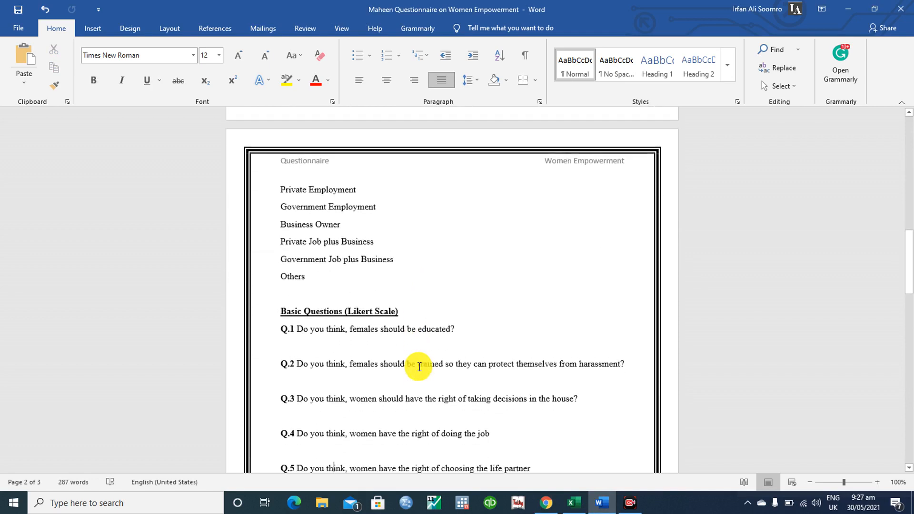
{"action": "left_click", "coordinate": [280, 287]}
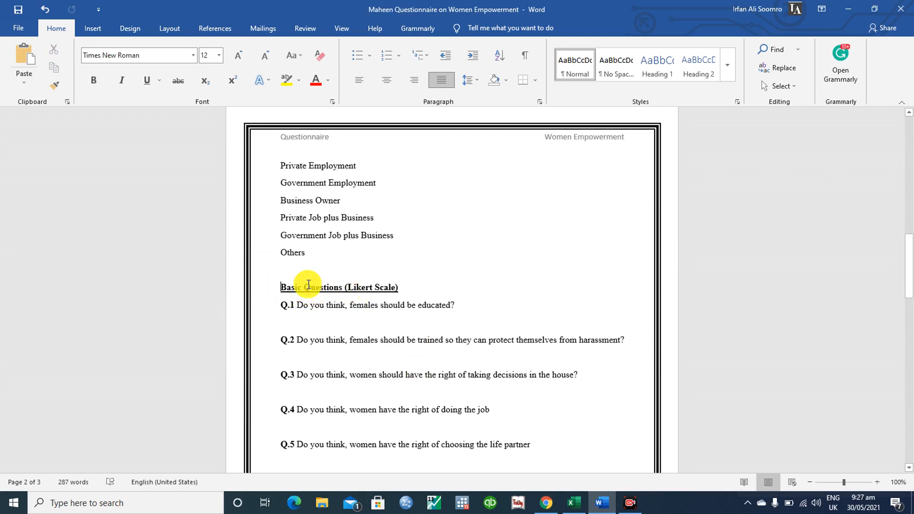
{"action": "triple_click", "coordinate": [414, 286]}
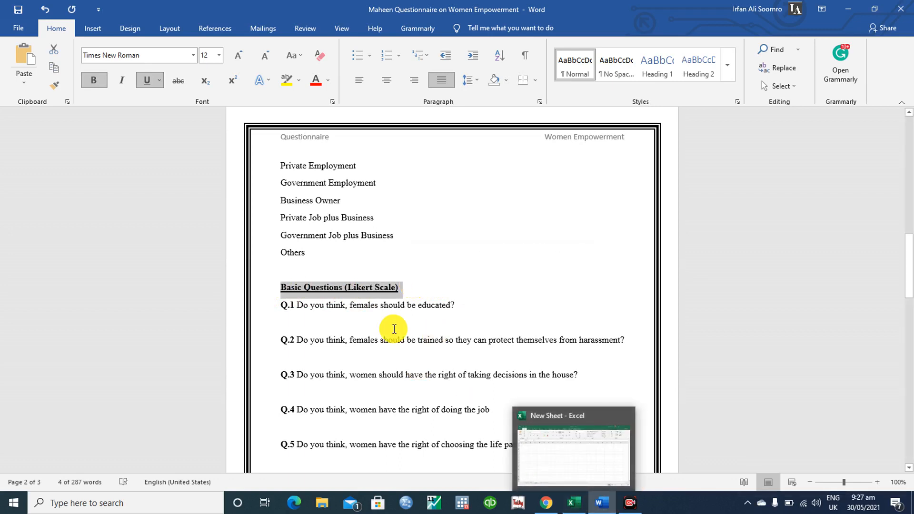
{"action": "left_click", "coordinate": [371, 292]}
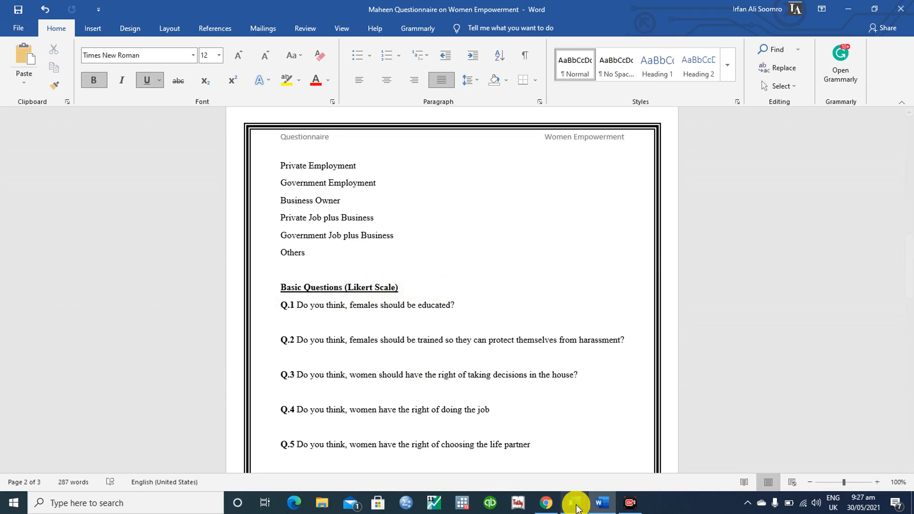
- Select the Q.1 question line and return to the Google Forms editor in Chrome
{"action": "mouse_move", "coordinate": [549, 508]}
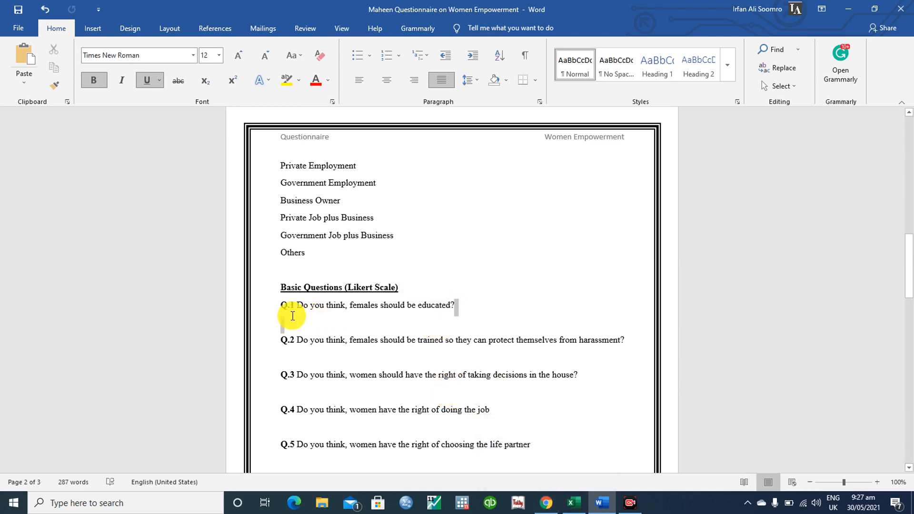
{"action": "left_click", "coordinate": [272, 306]}
{"action": "key", "text": "ctrl+c"}
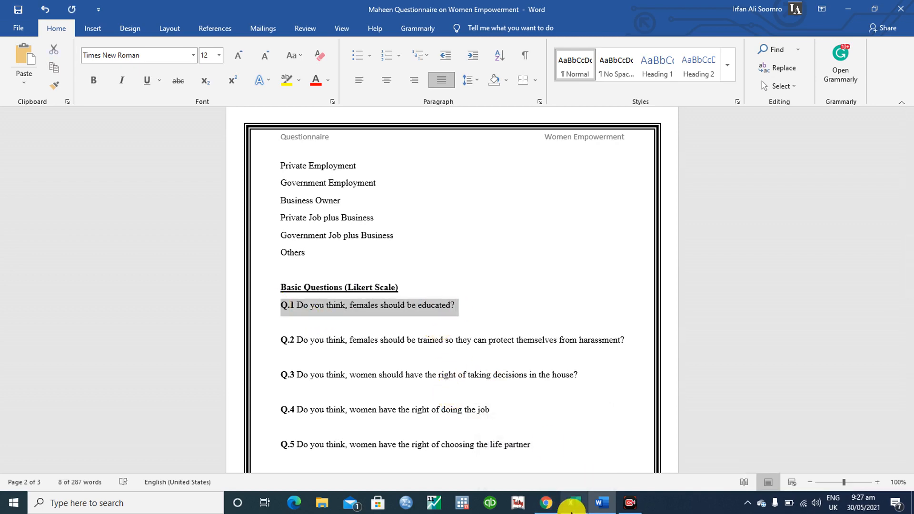
{"action": "left_click", "coordinate": [575, 503]}
{"action": "left_click", "coordinate": [550, 508]}
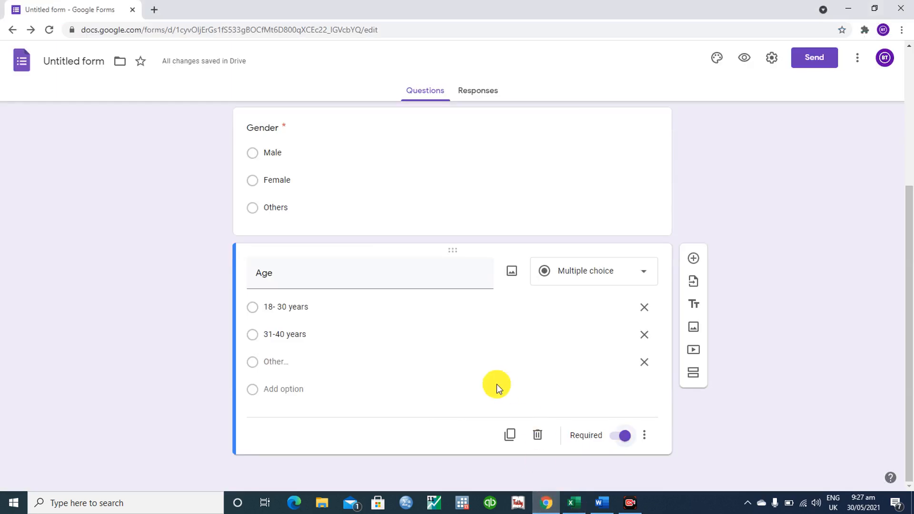
- Add a question below Age titled 'Q.1 Do you think, females should be educated?' and begin its first option
{"action": "left_click", "coordinate": [695, 261]}
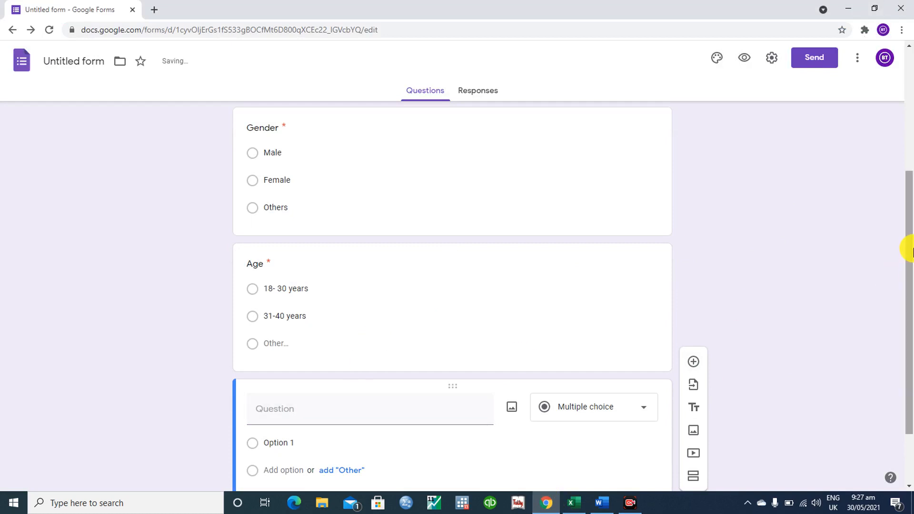
{"action": "left_click_drag", "start_coordinate": [904, 249], "coordinate": [904, 382]}
{"action": "left_click", "coordinate": [316, 336]}
{"action": "key", "text": "ctrl+v"}
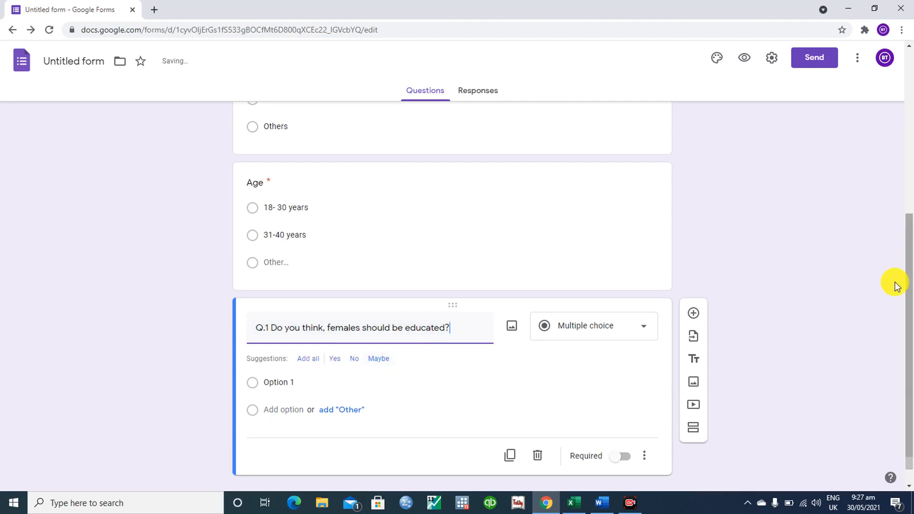
{"action": "left_click", "coordinate": [288, 384]}
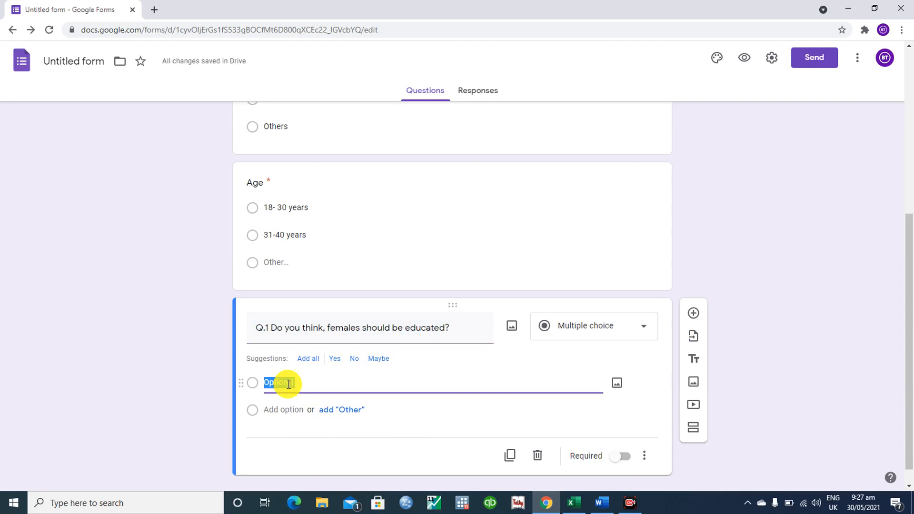
{"action": "type", "text": "St"}
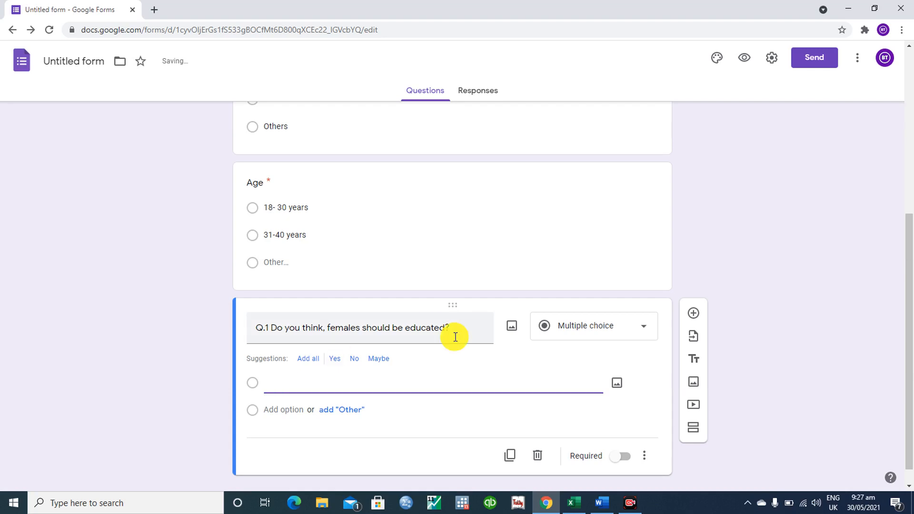
- Make Q.1 a required 1-5 linear scale labelled Strongly Agree at 1 and Strongly Disagree at 5
{"action": "left_click", "coordinate": [605, 333]}
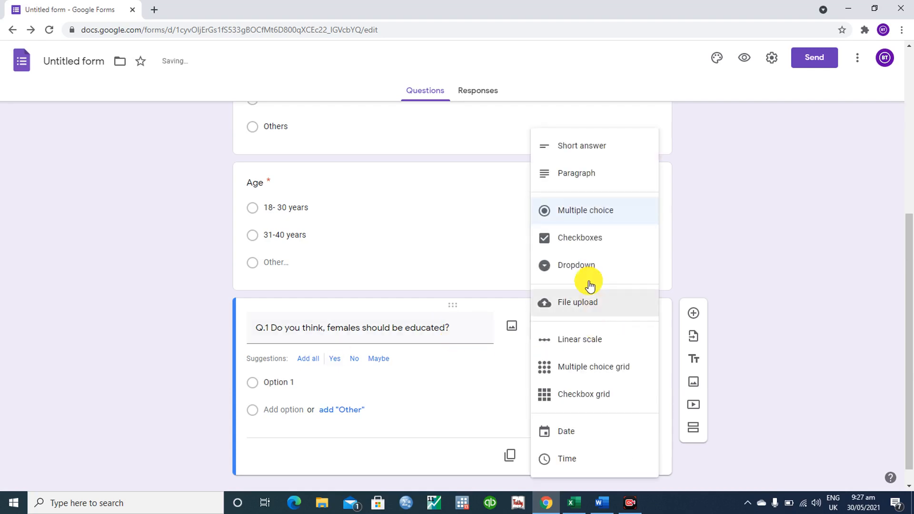
{"action": "left_click", "coordinate": [604, 342]}
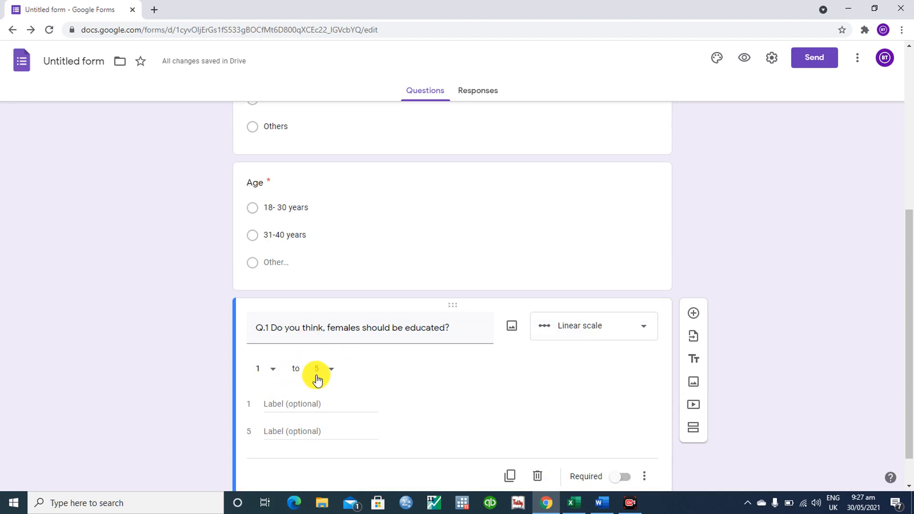
{"action": "left_click", "coordinate": [291, 408]}
{"action": "type", "text": "Strongly Agree"}
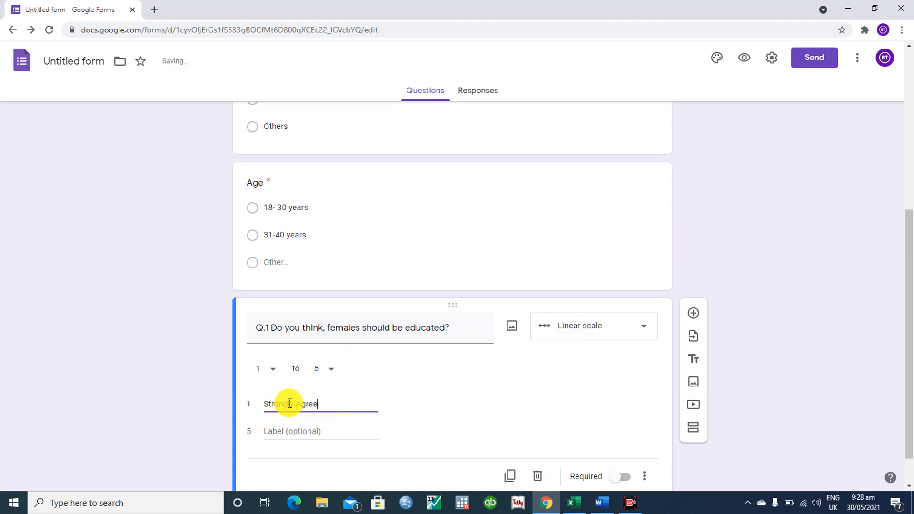
{"action": "left_click", "coordinate": [292, 432]}
{"action": "type", "text": "St"}
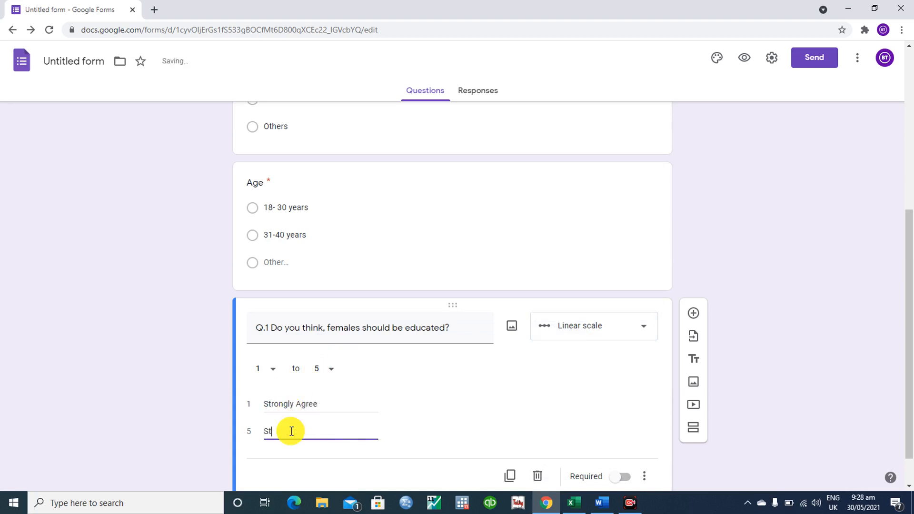
{"action": "type", "text": "rongly Disagree"}
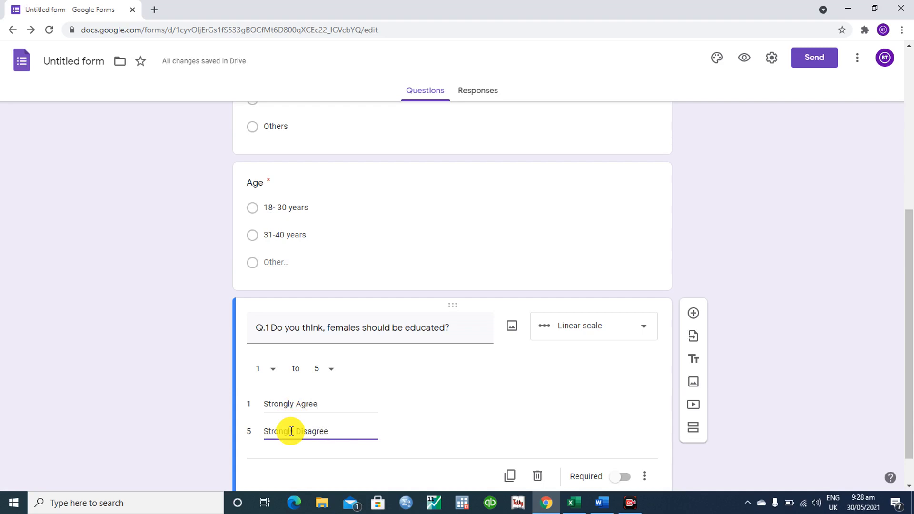
{"action": "left_click", "coordinate": [625, 478]}
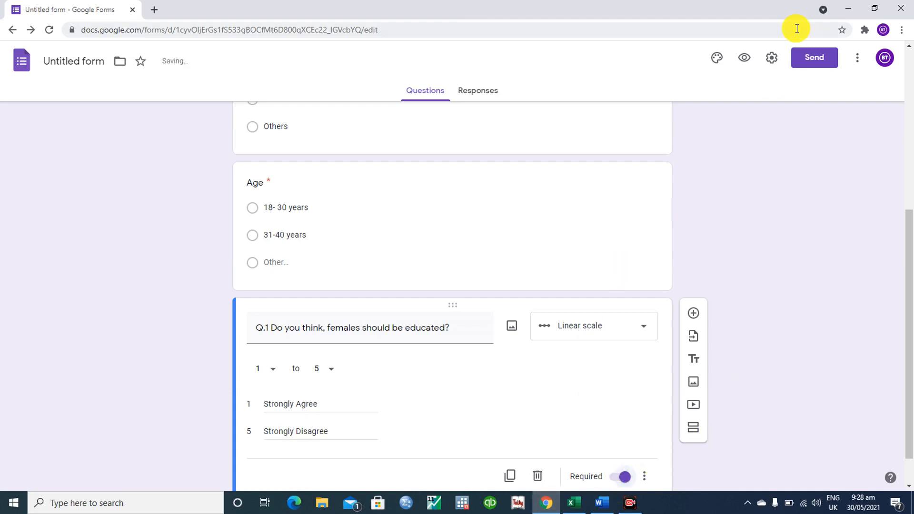
{"action": "left_click", "coordinate": [747, 65]}
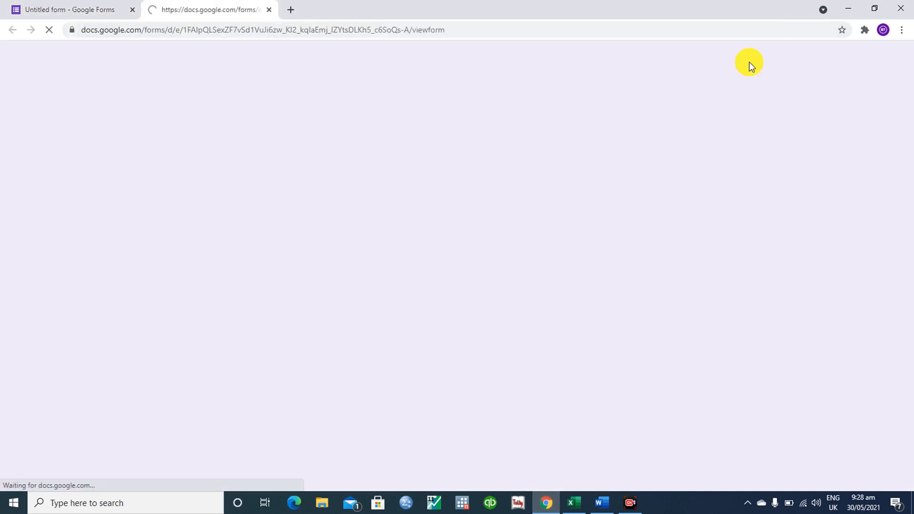
{"action": "scroll", "coordinate": [599, 55], "scroll_direction": "down", "scroll_amount": 6}
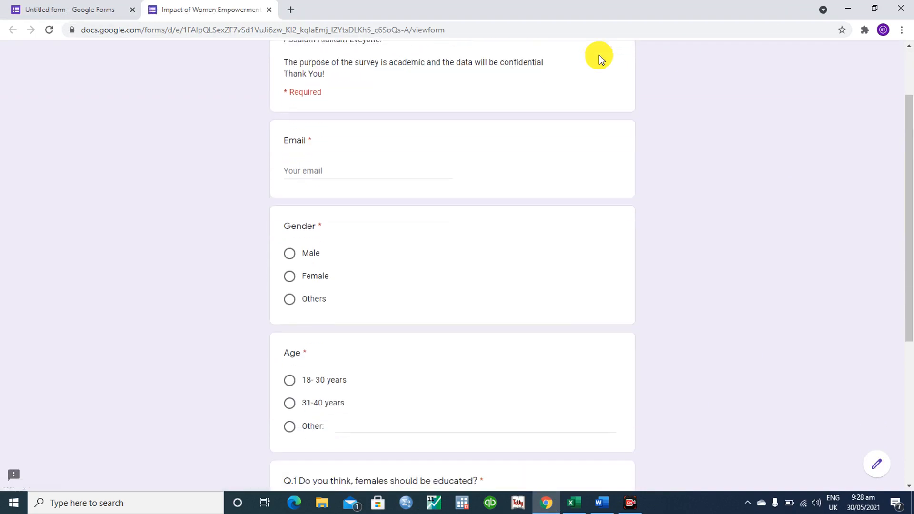
{"action": "scroll", "coordinate": [599, 55], "scroll_direction": "down", "scroll_amount": 1}
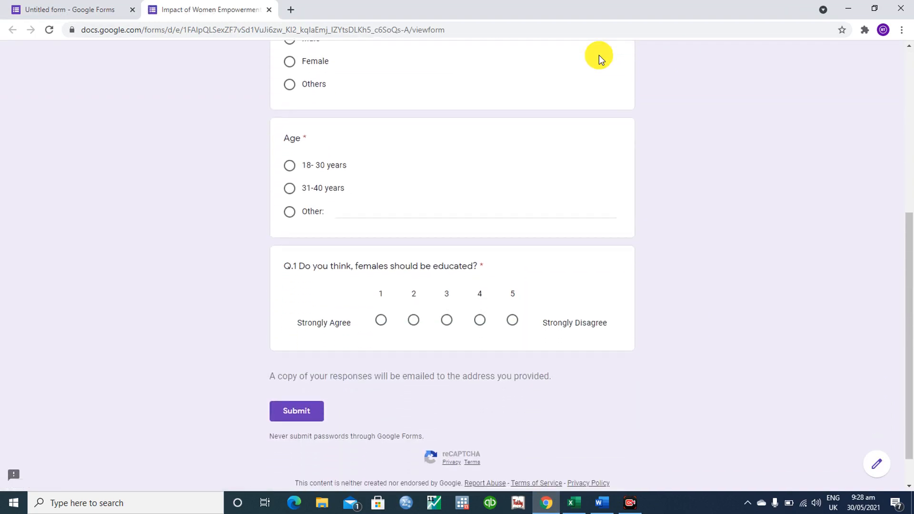
{"action": "left_click", "coordinate": [290, 214]}
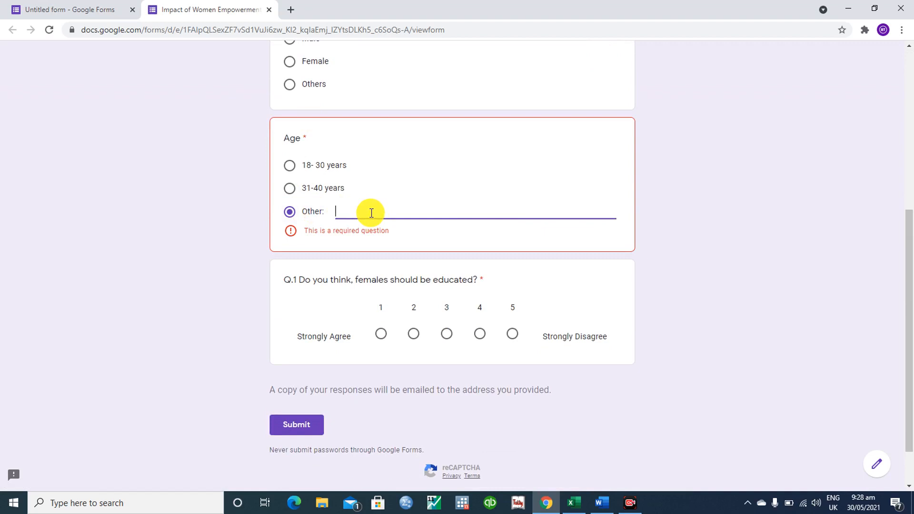
{"action": "left_click", "coordinate": [447, 335]}
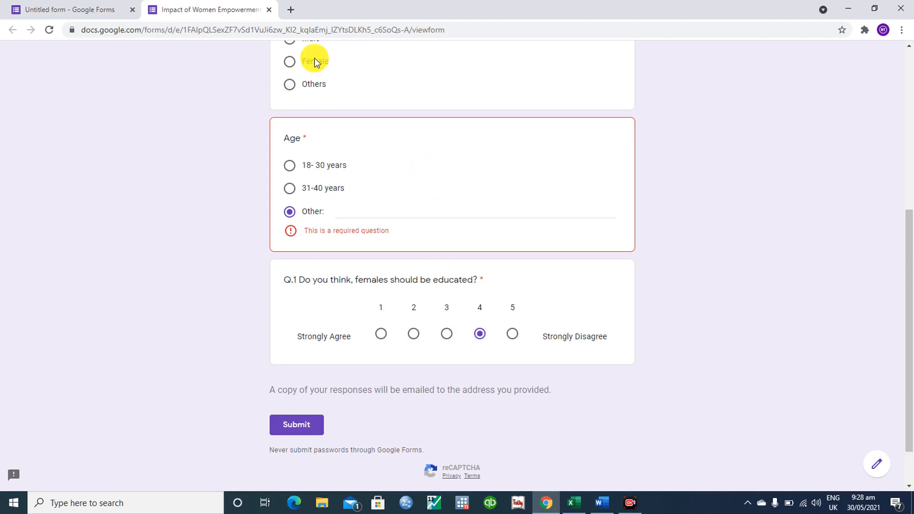
{"action": "left_click", "coordinate": [270, 10]}
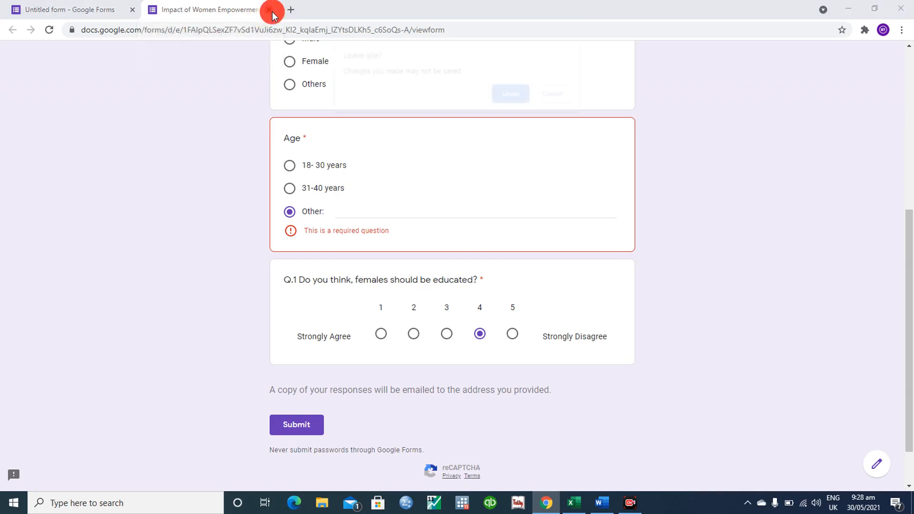
{"action": "left_click", "coordinate": [522, 91]}
- Switch Q.1 back to Multiple choice with 'Strongly Agree' as its first option
{"action": "left_click", "coordinate": [203, 295]}
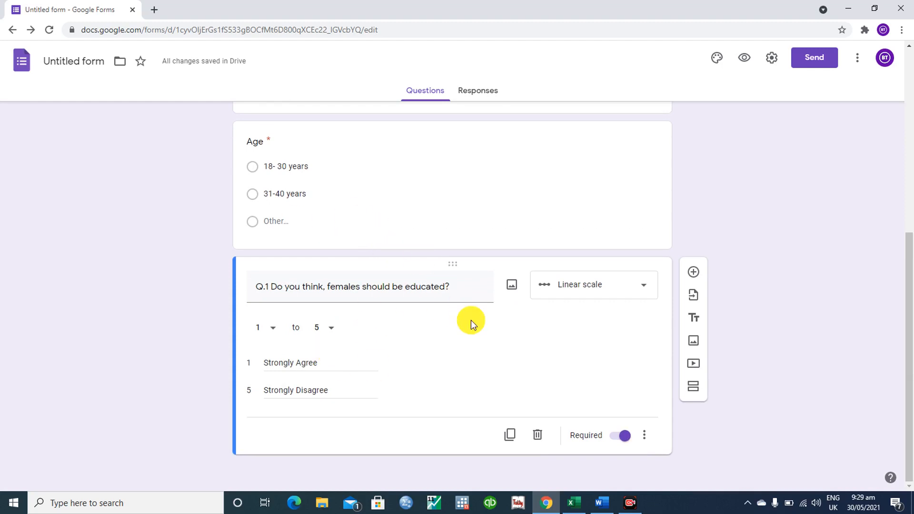
{"action": "left_click", "coordinate": [623, 292]}
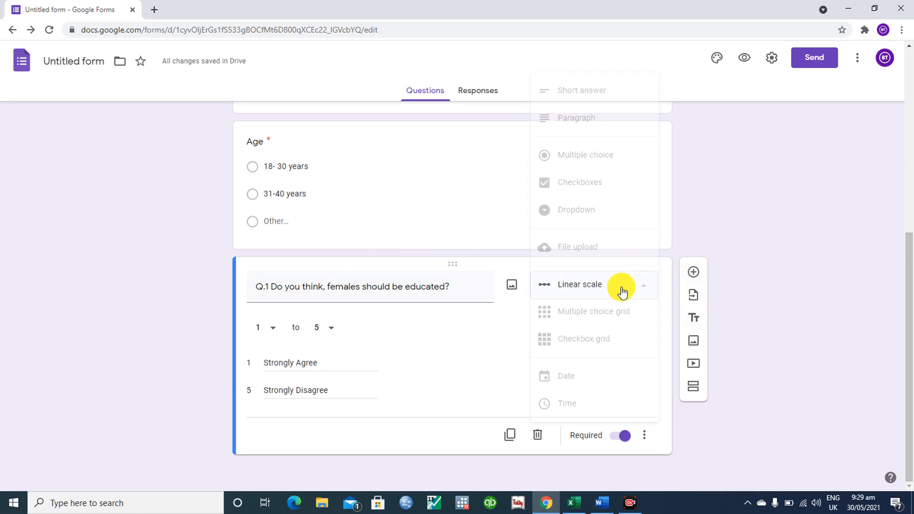
{"action": "left_click", "coordinate": [602, 161]}
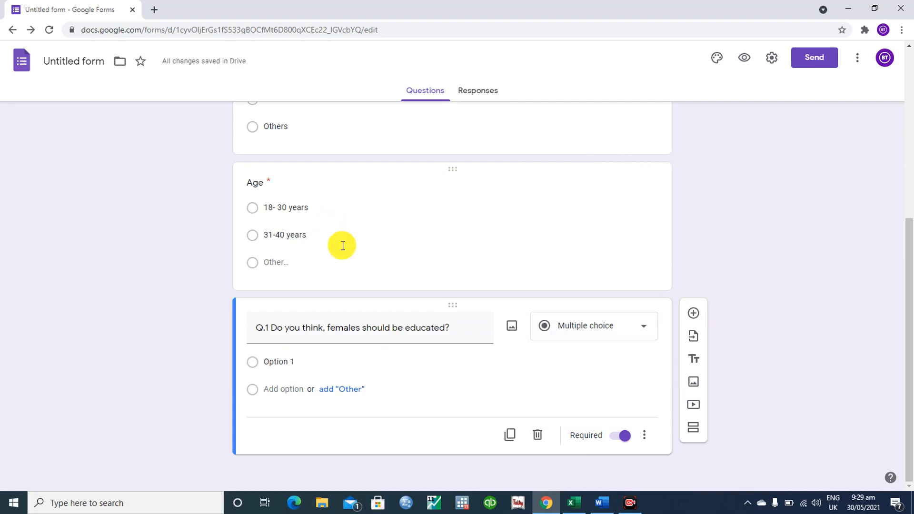
{"action": "left_click", "coordinate": [328, 361]}
{"action": "type", "text": "Strongly A"}
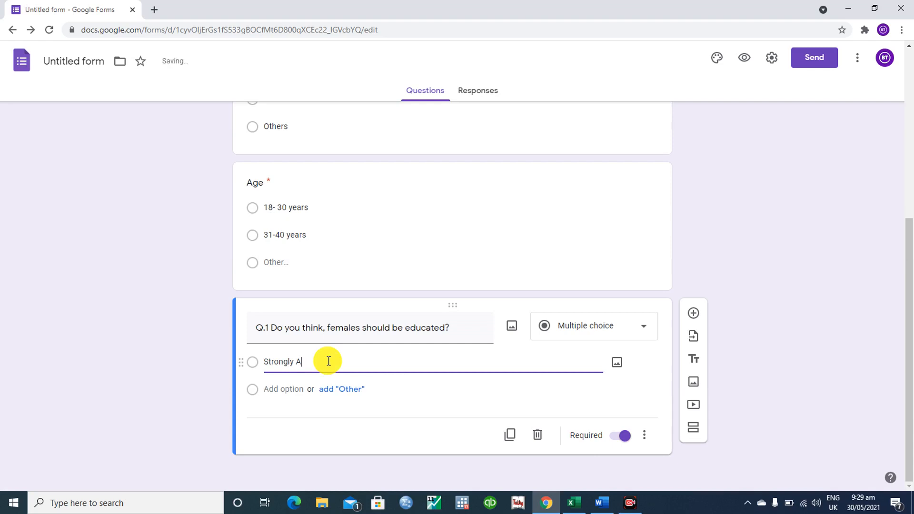
{"action": "type", "text": "gree"}
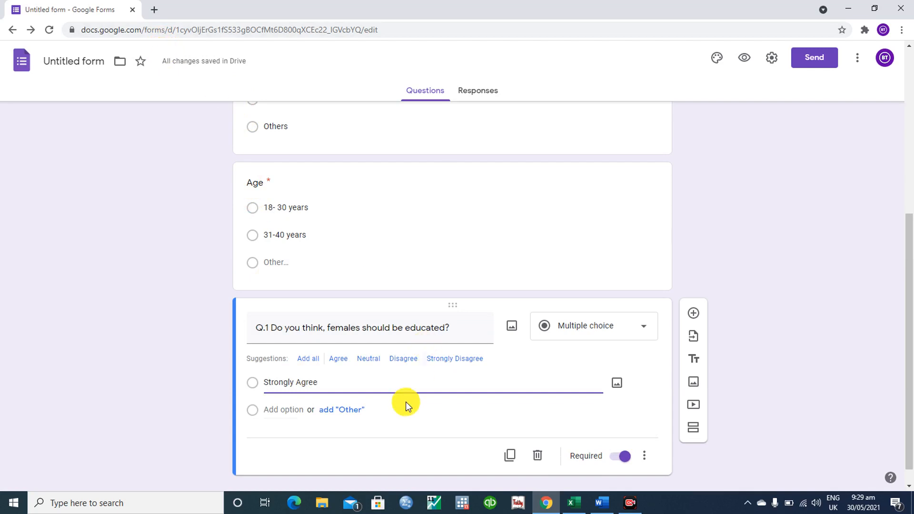
{"action": "left_click", "coordinate": [284, 402]}
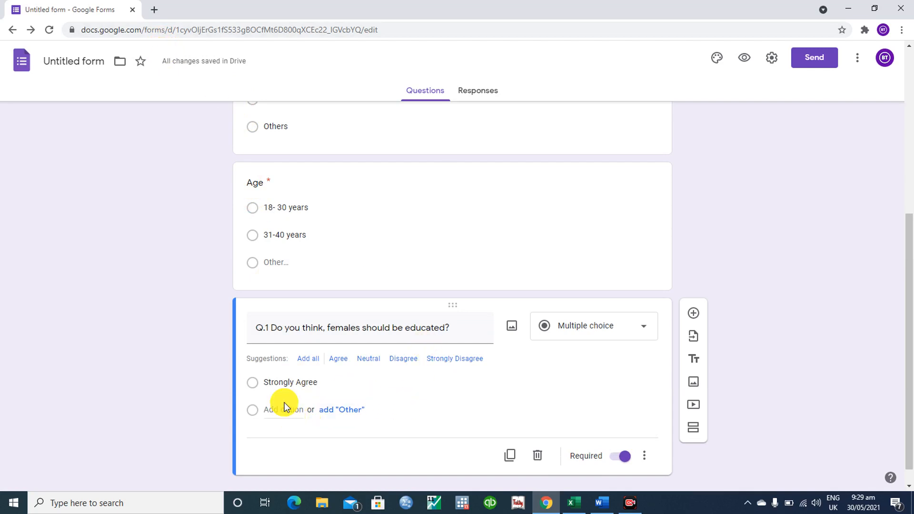
- Add Agree, Neutral, Disagree and Strongly Disagree as the remaining Q.1 options
{"action": "left_click", "coordinate": [339, 360]}
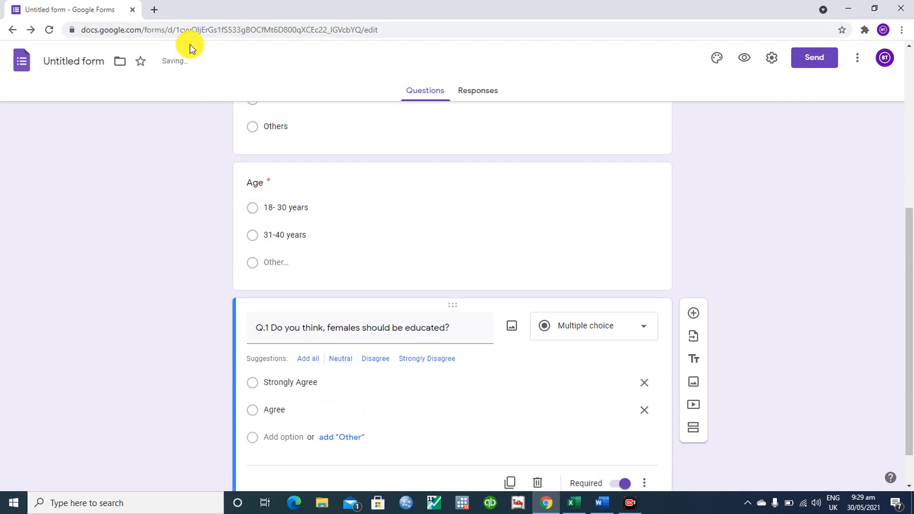
{"action": "left_click", "coordinate": [180, 61]}
{"action": "left_click", "coordinate": [346, 360]}
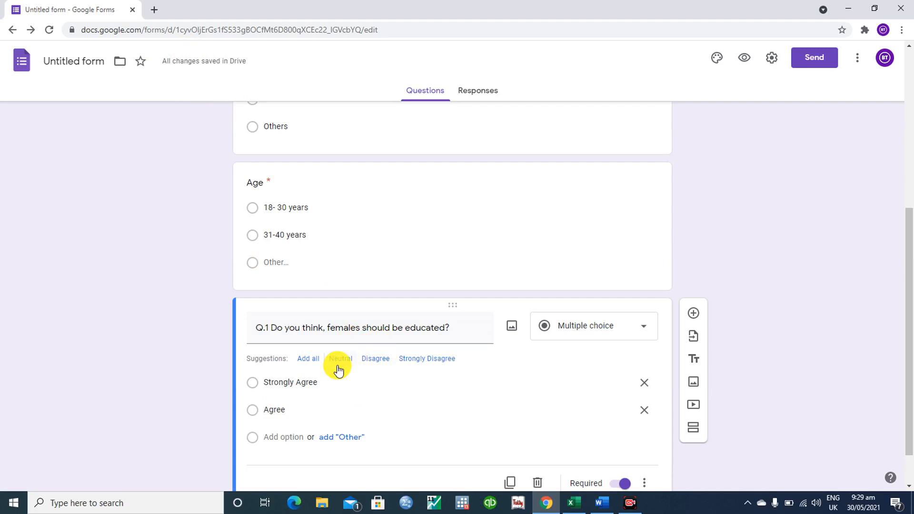
{"action": "left_click", "coordinate": [341, 362]}
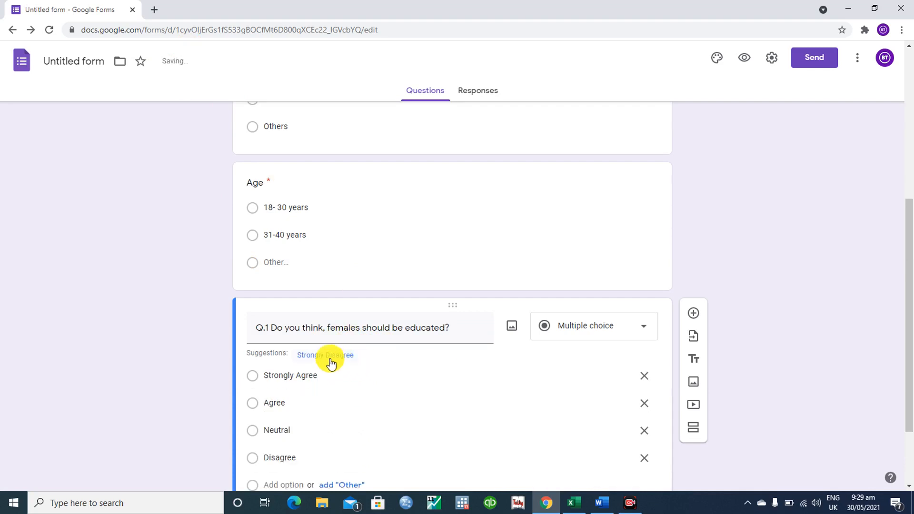
{"action": "left_click", "coordinate": [327, 359]}
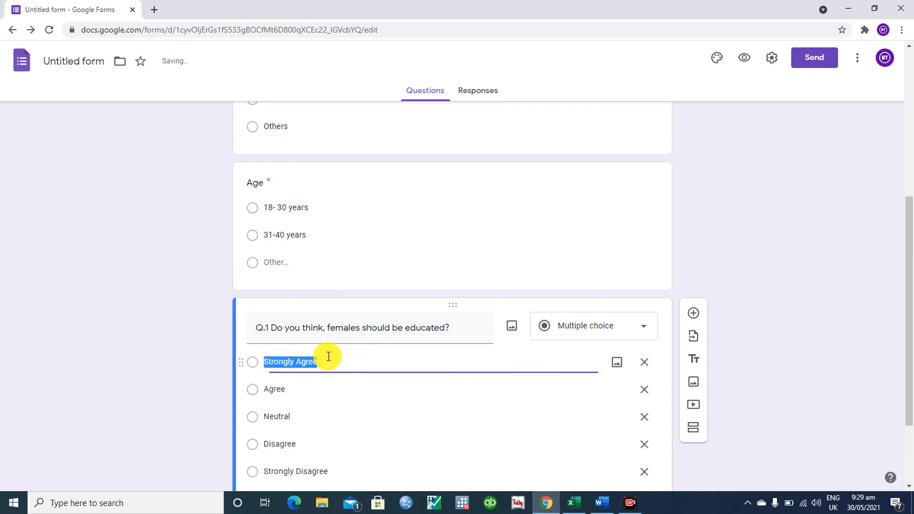
{"action": "left_click", "coordinate": [109, 420]}
{"action": "left_click_drag", "start_coordinate": [909, 286], "coordinate": [911, 351]}
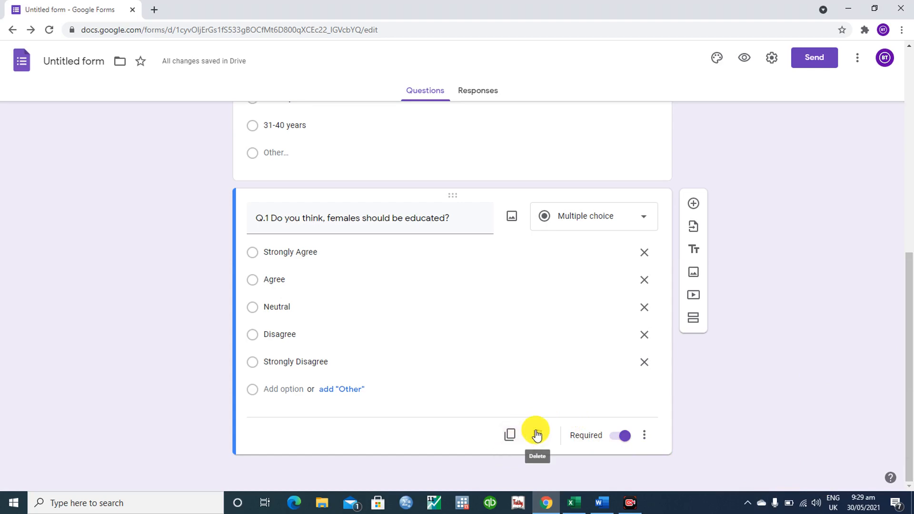
- Duplicate Q.1 and title the copy with Word's Q.2 on training females against harassment
{"action": "left_click", "coordinate": [603, 501]}
{"action": "left_click_drag", "start_coordinate": [281, 340], "coordinate": [633, 347]}
{"action": "key", "text": "ctrl+c"}
{"action": "left_click_drag", "start_coordinate": [910, 257], "coordinate": [910, 413]}
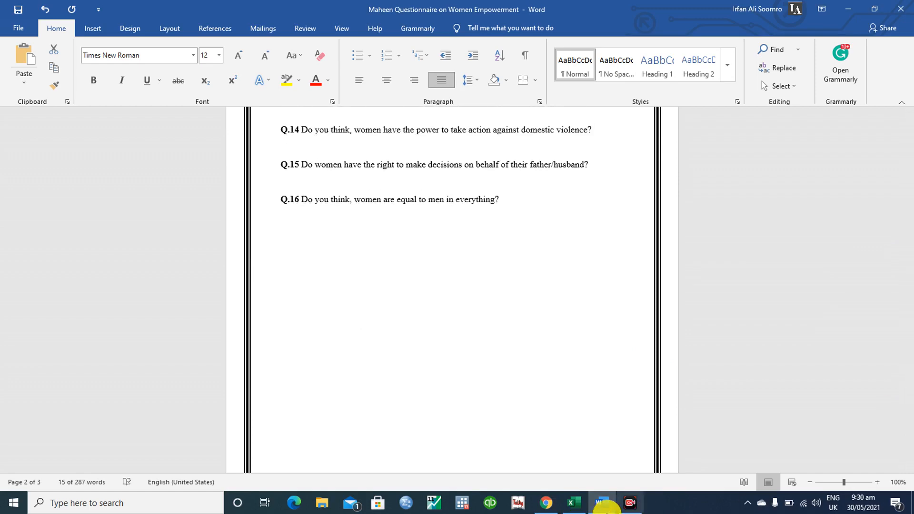
{"action": "left_click", "coordinate": [547, 503]}
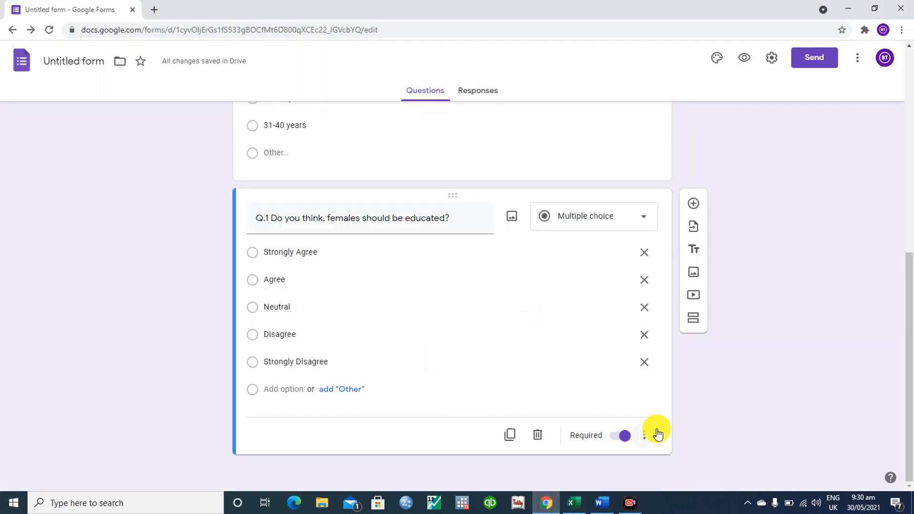
{"action": "left_click", "coordinate": [510, 436]}
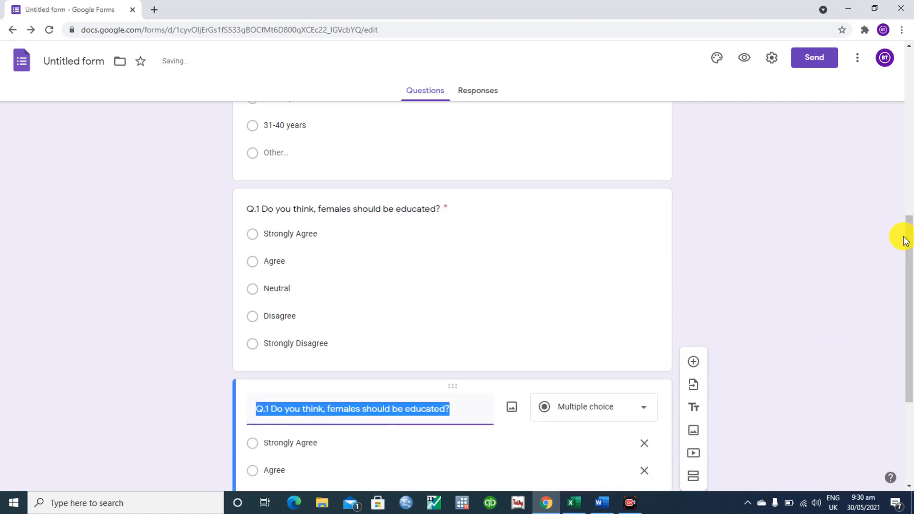
{"action": "left_click_drag", "start_coordinate": [910, 243], "coordinate": [910, 310]}
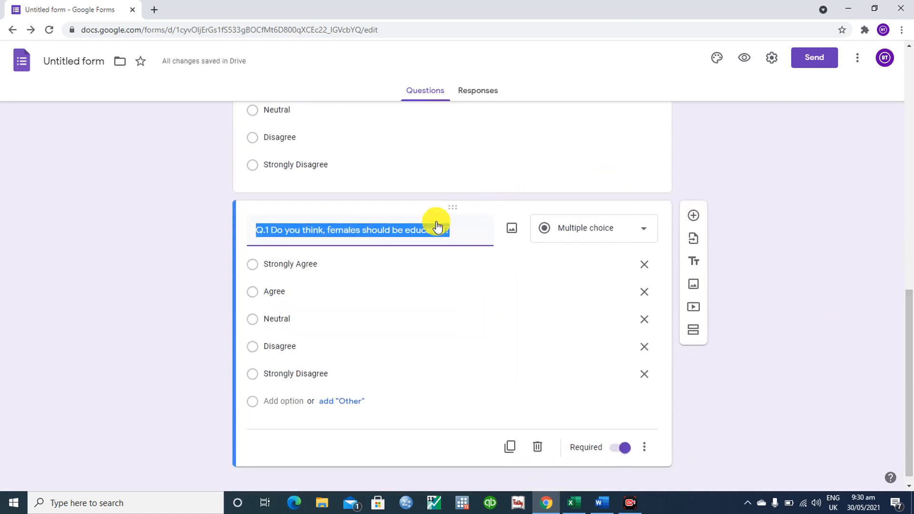
{"action": "key", "text": "ctrl+v"}
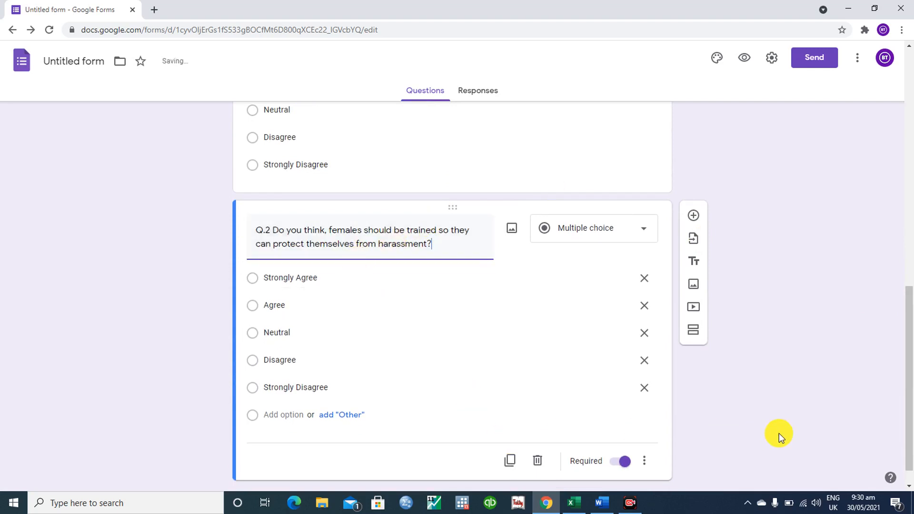
- Duplicate Q.2 and title the copy with Q.15 on women deciding for father/husband
{"action": "left_click", "coordinate": [509, 467]}
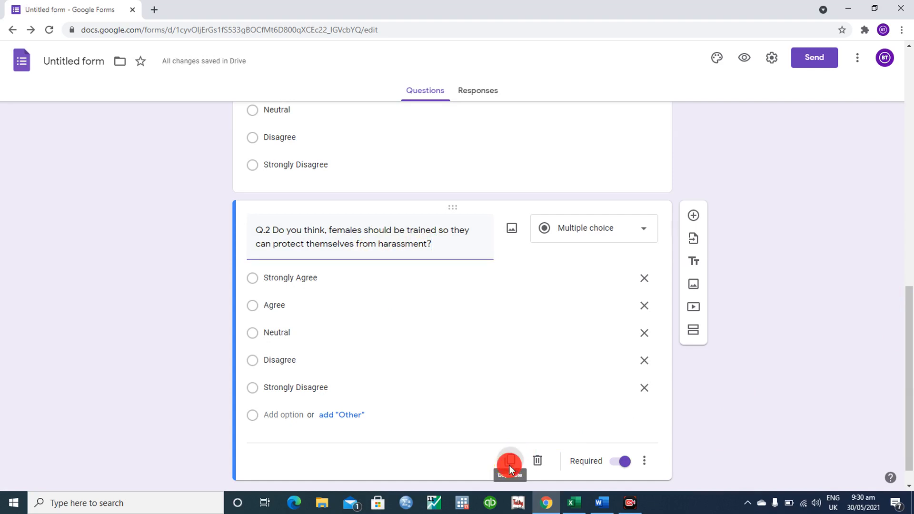
{"action": "left_click_drag", "start_coordinate": [913, 298], "coordinate": [912, 362]}
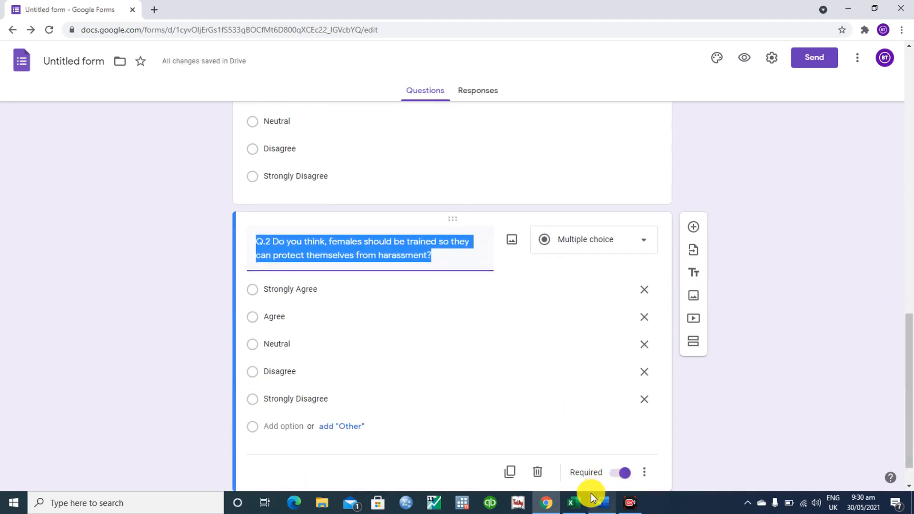
{"action": "left_click", "coordinate": [576, 504]}
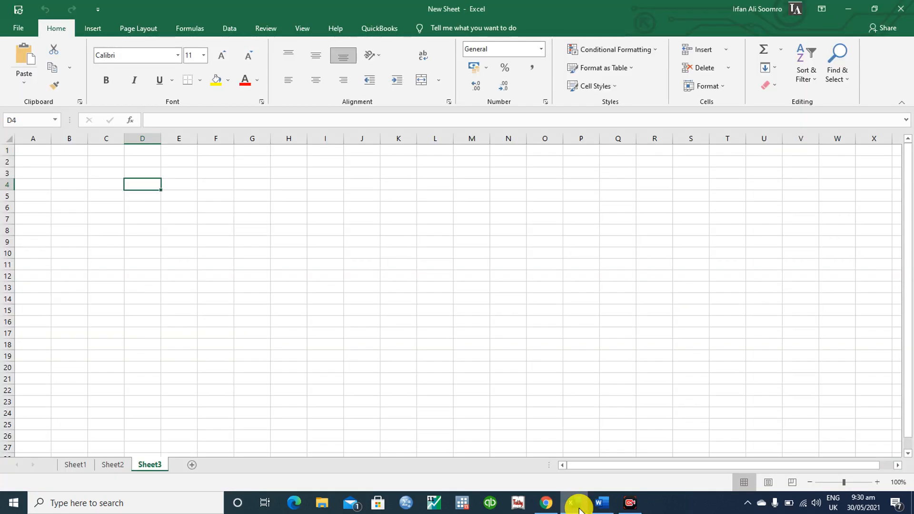
{"action": "left_click", "coordinate": [545, 504]}
{"action": "left_click", "coordinate": [603, 504]}
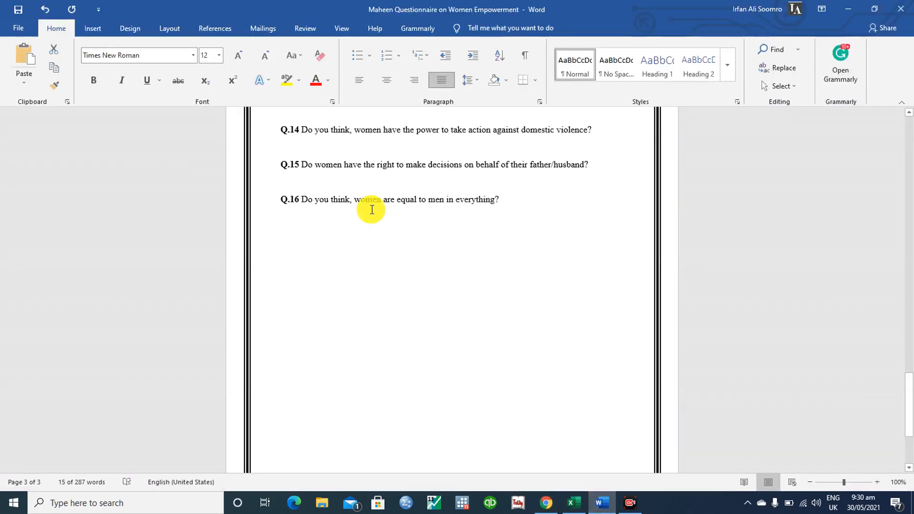
{"action": "left_click_drag", "start_coordinate": [280, 164], "coordinate": [593, 170]}
{"action": "key", "text": "ctrl+c"}
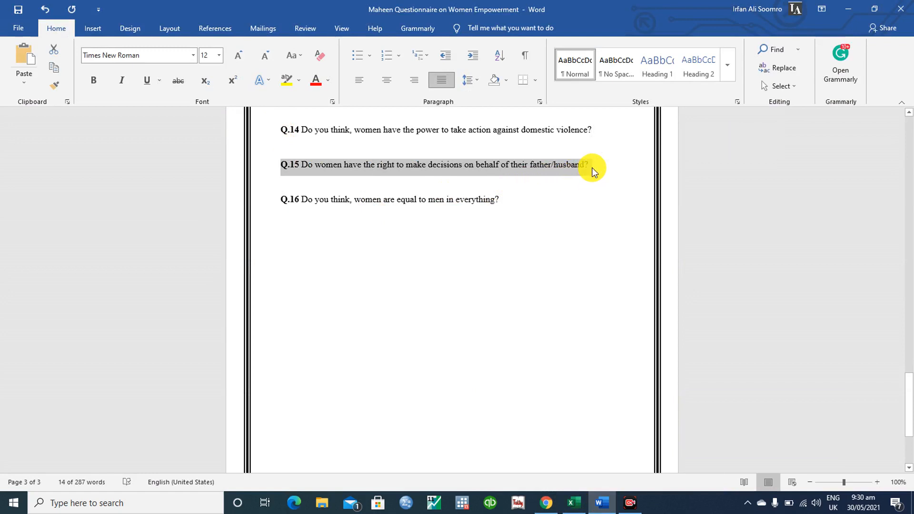
{"action": "mouse_move", "coordinate": [547, 501]}
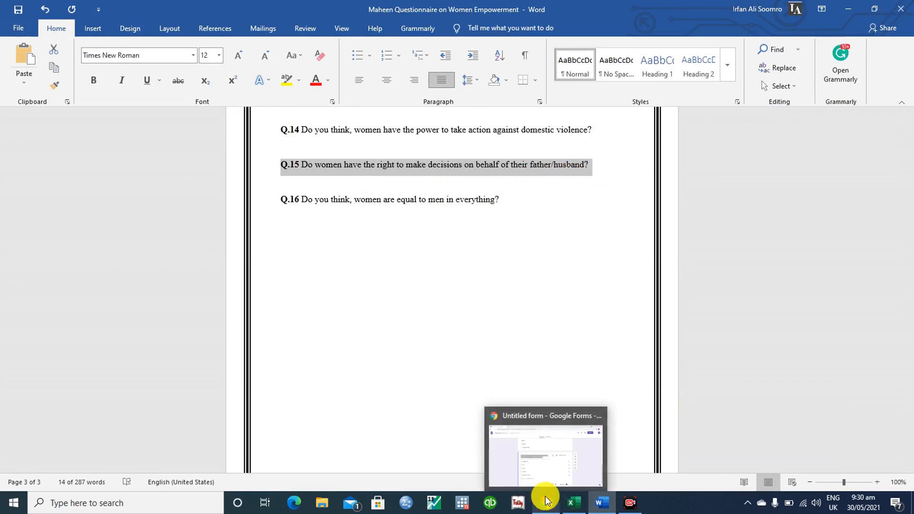
{"action": "left_click", "coordinate": [528, 447]}
{"action": "key", "text": "ctrl+v"}
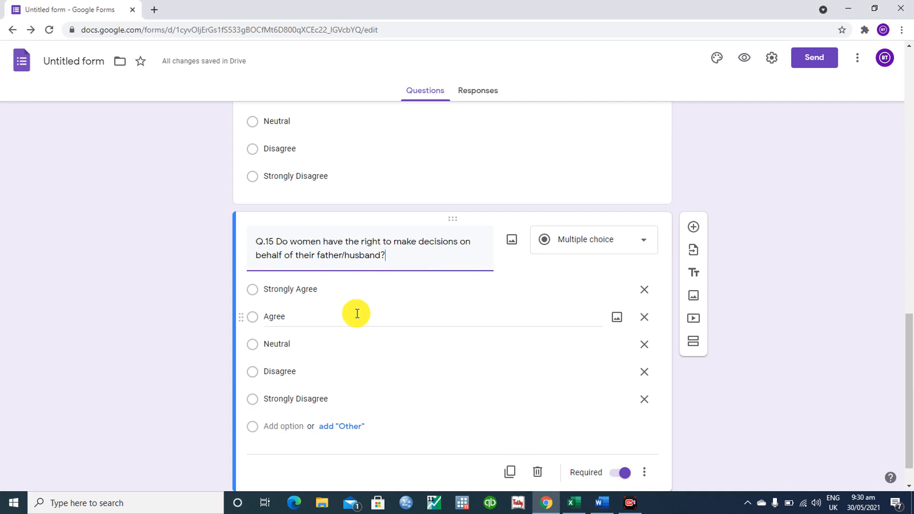
- Duplicate Q.15 and copy the Q.14 question text from the Word document
{"action": "scroll", "coordinate": [910, 361], "scroll_direction": "down", "scroll_amount": 1}
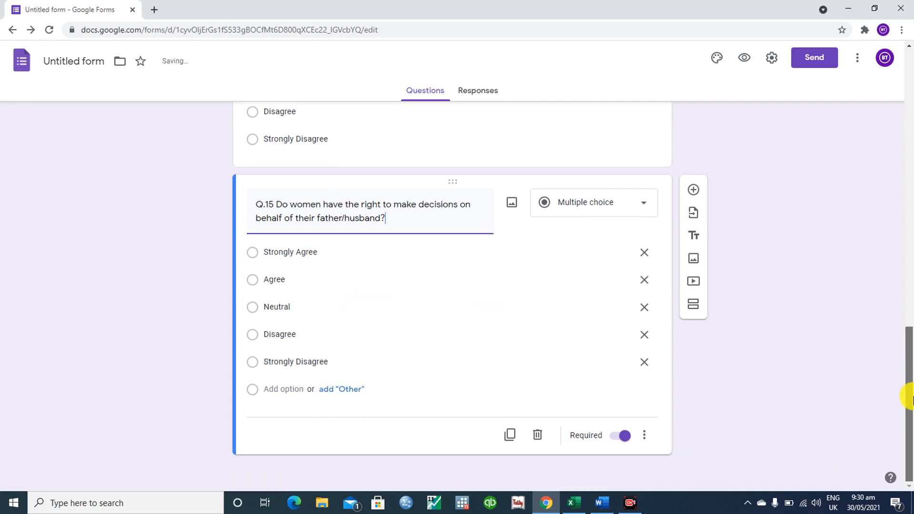
{"action": "left_click", "coordinate": [510, 438]}
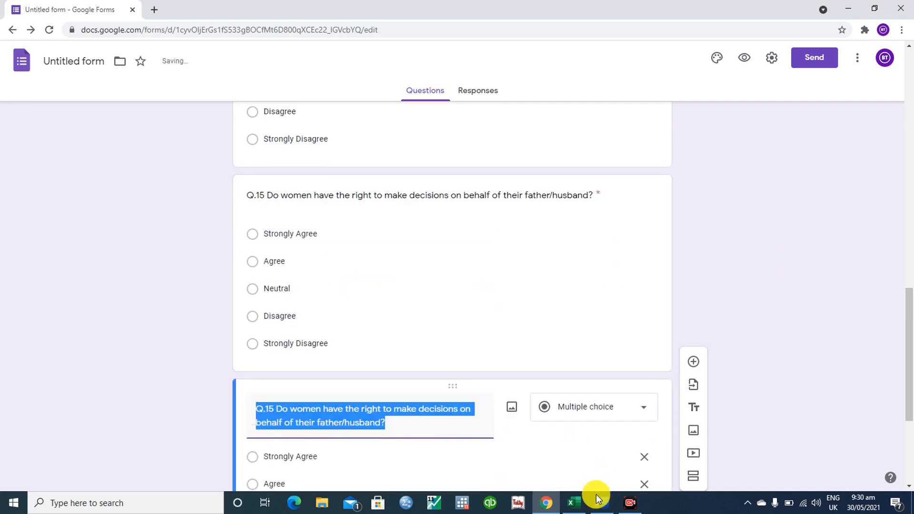
{"action": "mouse_move", "coordinate": [601, 506]}
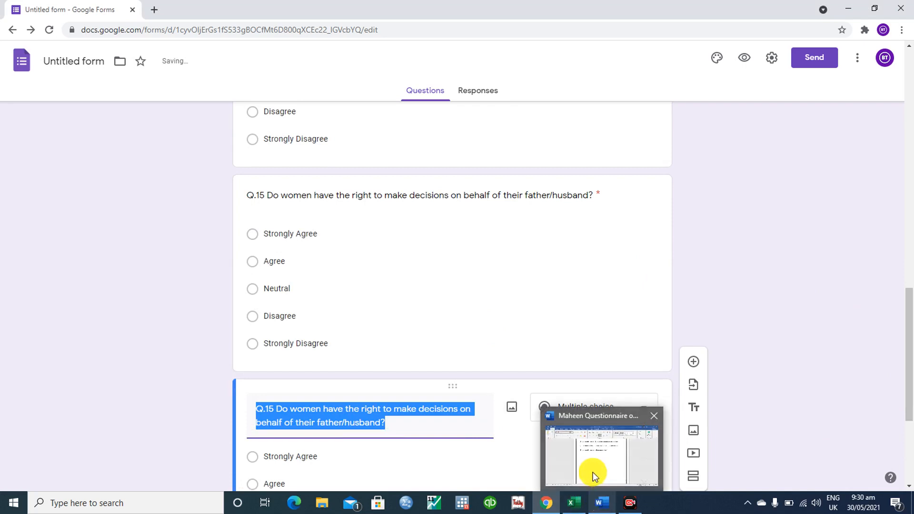
{"action": "left_click", "coordinate": [591, 473]}
{"action": "left_click_drag", "start_coordinate": [279, 200], "coordinate": [502, 206]}
{"action": "left_click_drag", "start_coordinate": [280, 130], "coordinate": [599, 135]}
{"action": "key", "text": "ctrl+c"}
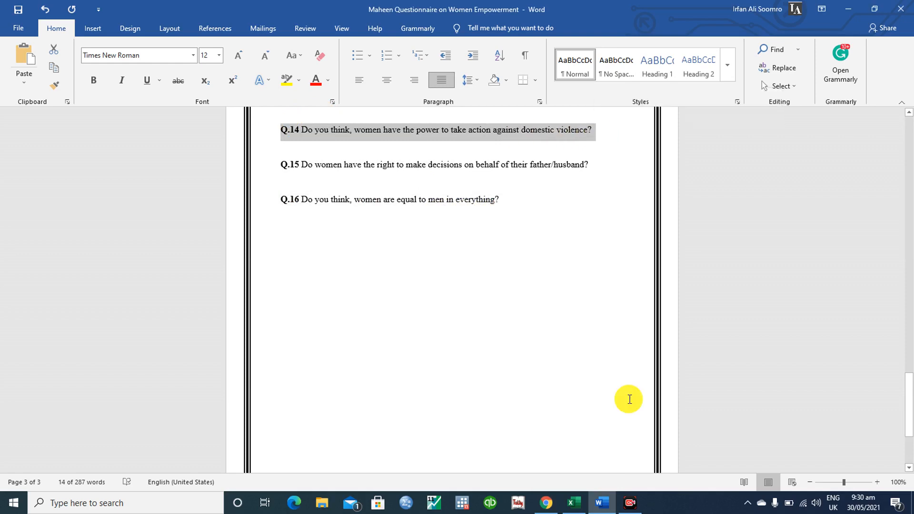
{"action": "left_click", "coordinate": [574, 503]}
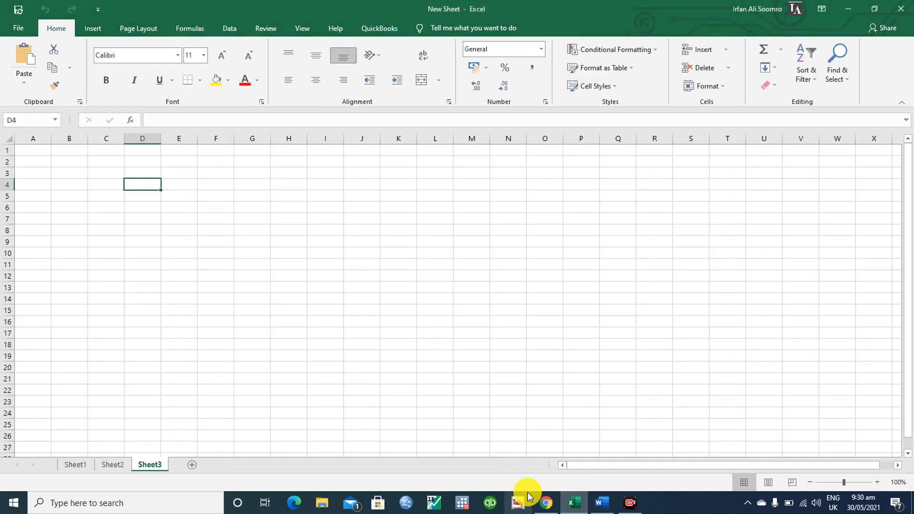
{"action": "left_click", "coordinate": [546, 503]}
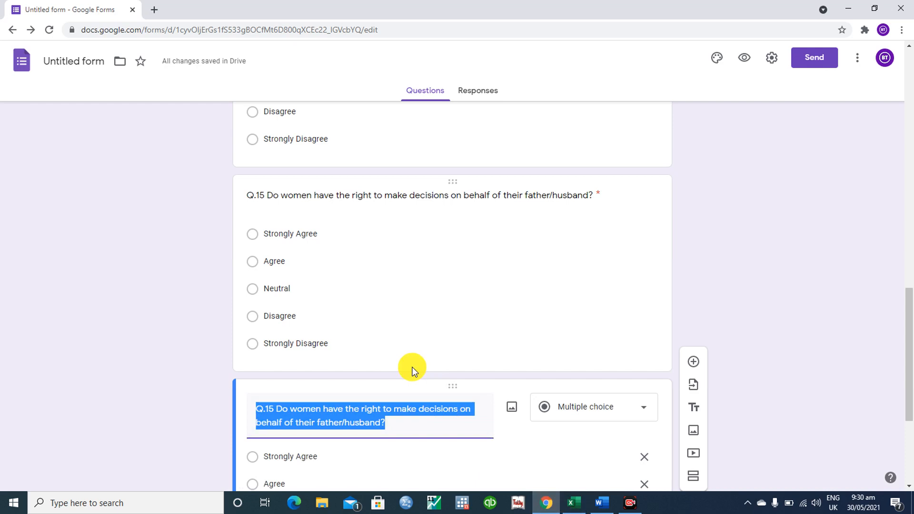
- Title the copy with Q.14 on women acting against domestic violence and move it above Q.15
{"action": "key", "text": "ctrl+v"}
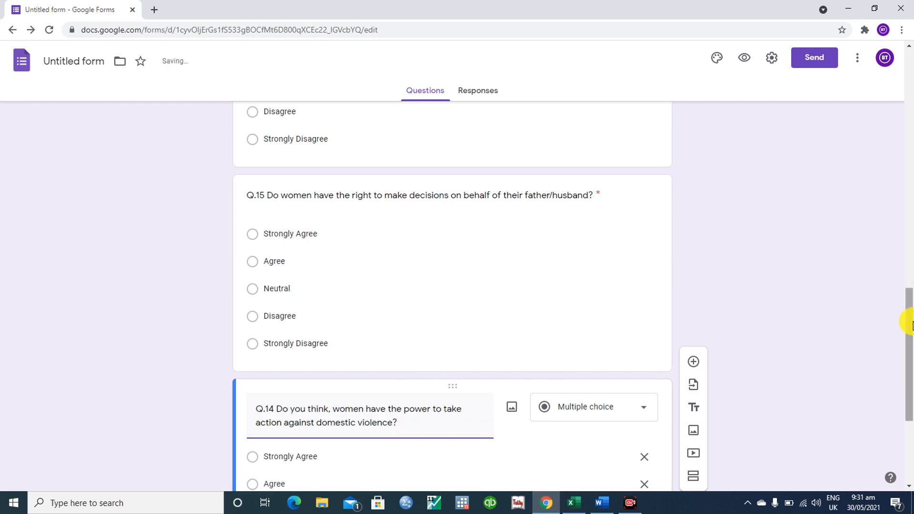
{"action": "scroll", "coordinate": [910, 329], "scroll_direction": "down", "scroll_amount": 4}
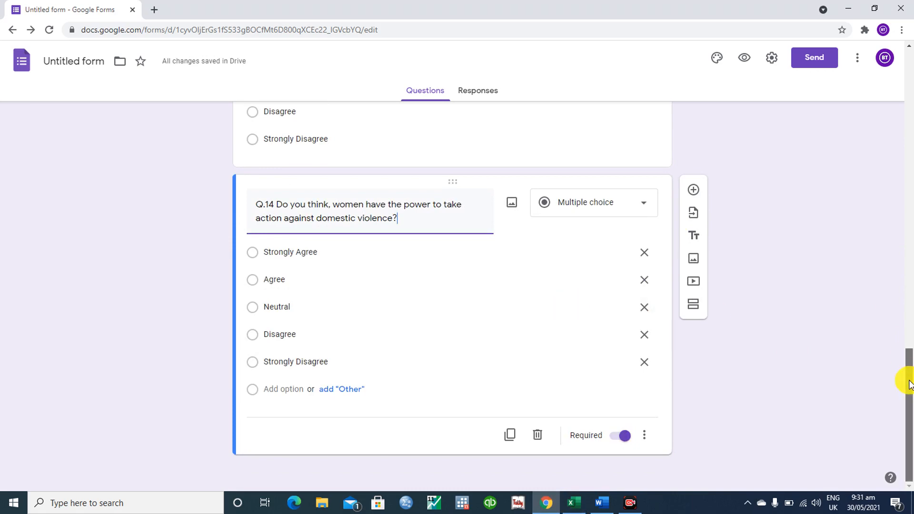
{"action": "scroll", "coordinate": [908, 370], "scroll_direction": "up", "scroll_amount": 1}
{"action": "left_click_drag", "start_coordinate": [906, 371], "coordinate": [907, 340]}
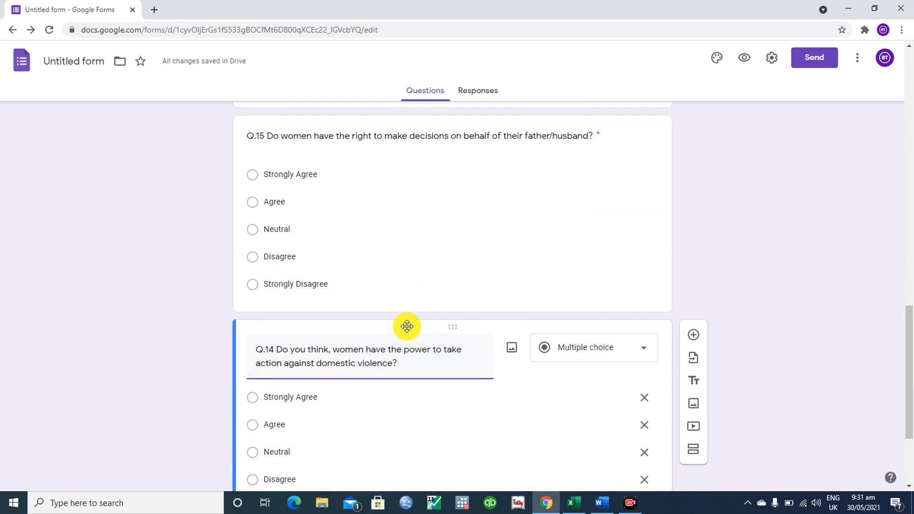
{"action": "left_click_drag", "start_coordinate": [406, 328], "coordinate": [374, 184]}
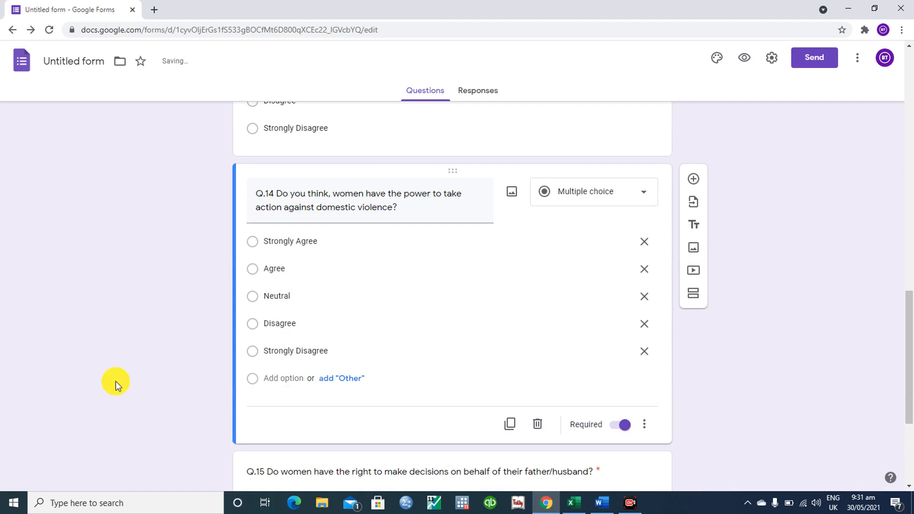
{"action": "scroll", "coordinate": [116, 382], "scroll_direction": "down", "scroll_amount": 4}
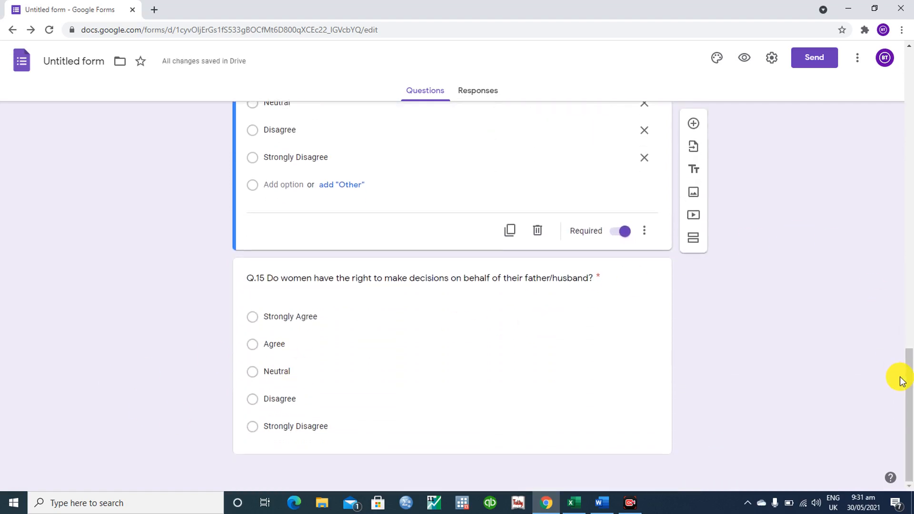
{"action": "left_click_drag", "start_coordinate": [908, 376], "coordinate": [911, 204]}
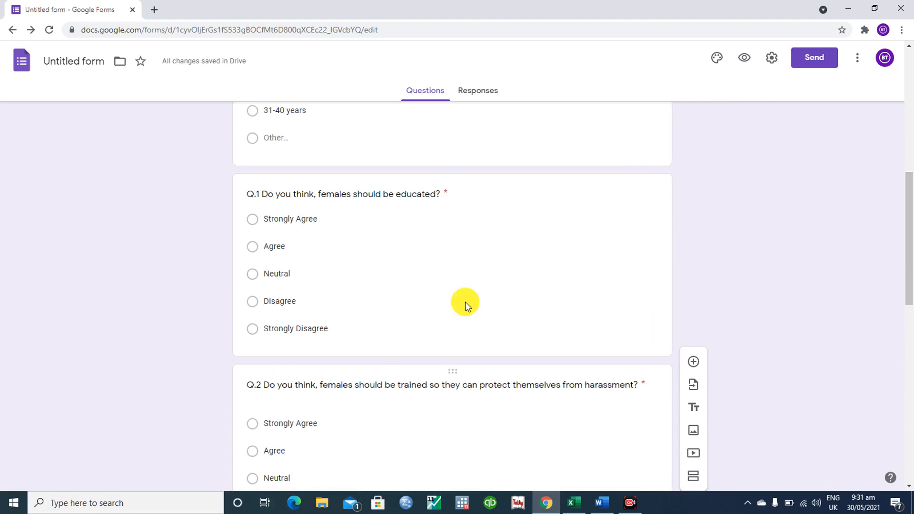
{"action": "left_click", "coordinate": [496, 193]}
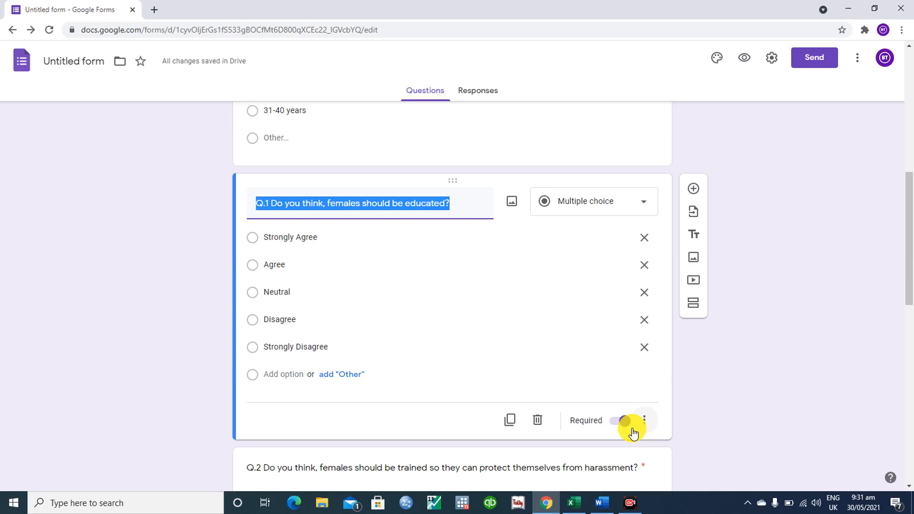
{"action": "left_click_drag", "start_coordinate": [910, 212], "coordinate": [911, 71]}
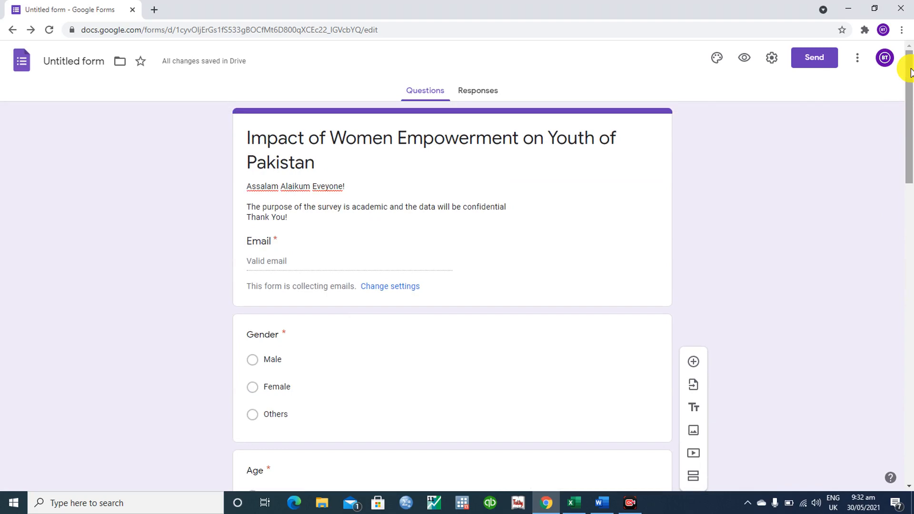
{"action": "left_click_drag", "start_coordinate": [908, 57], "coordinate": [906, 364]}
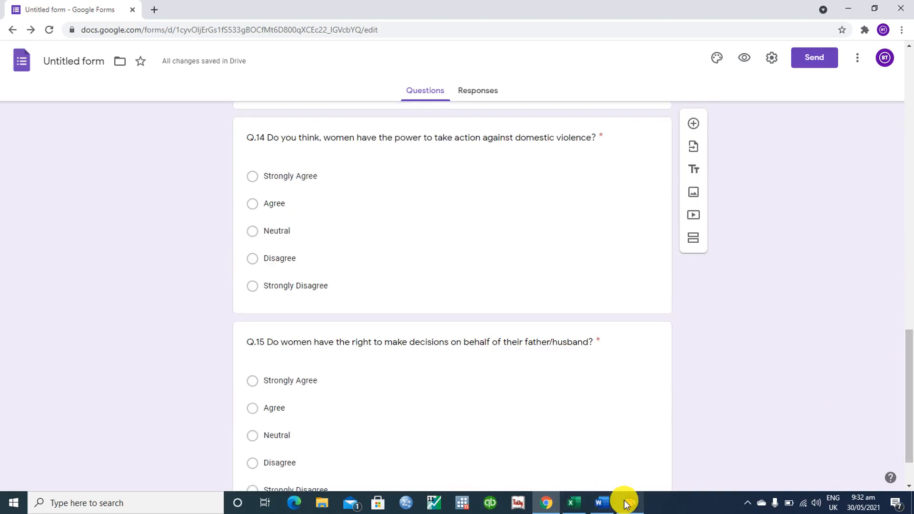
{"action": "mouse_move", "coordinate": [567, 513]}
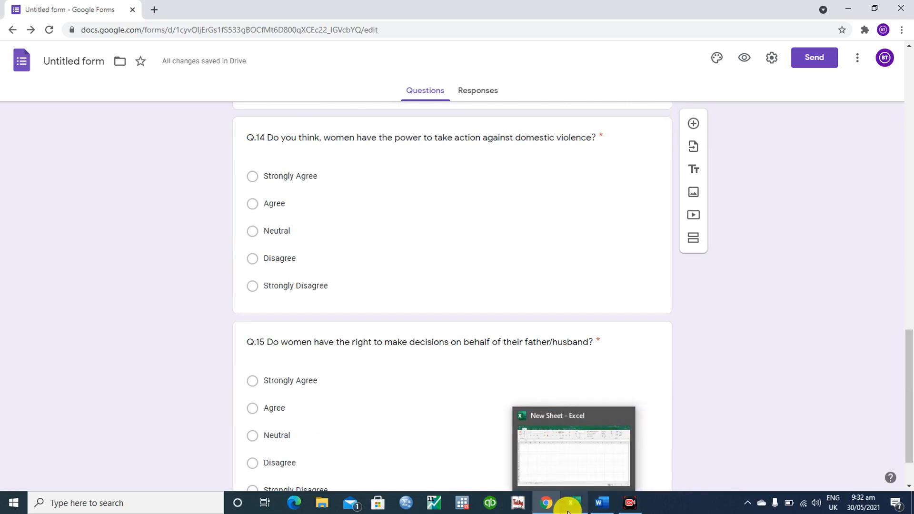
{"action": "mouse_move", "coordinate": [598, 504]}
{"action": "left_click", "coordinate": [579, 472]}
{"action": "left_click", "coordinate": [413, 353]}
{"action": "scroll", "coordinate": [414, 353], "scroll_direction": "up", "scroll_amount": 10}
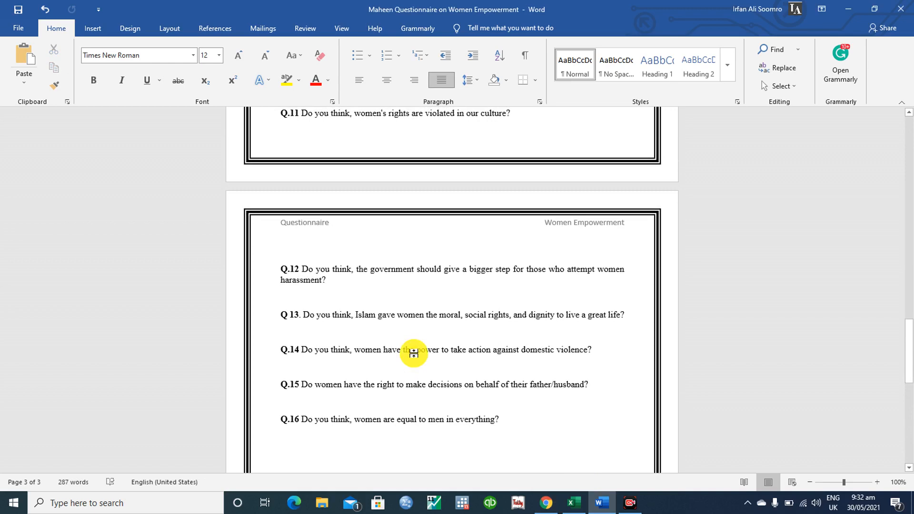
{"action": "scroll", "coordinate": [652, 402], "scroll_direction": "up", "scroll_amount": 8}
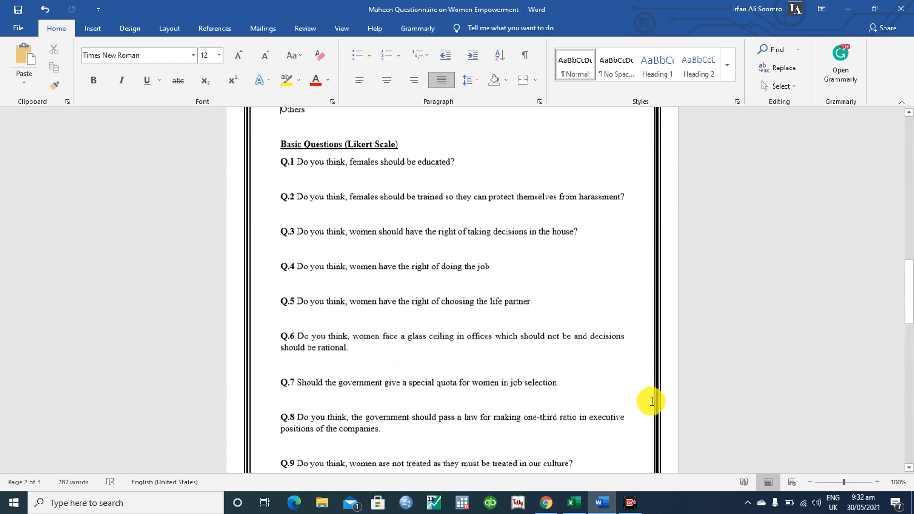
{"action": "key", "text": "Up"}
{"action": "key", "text": "Up"}
{"action": "key", "text": "Up"}
{"action": "key", "text": "Up"}
{"action": "key", "text": "Up"}
{"action": "key", "text": "Up"}
{"action": "key", "text": "Up"}
{"action": "key", "text": "Up"}
{"action": "key", "text": "Up"}
{"action": "key", "text": "Up"}
{"action": "key", "text": "Up"}
{"action": "key", "text": "Up"}
{"action": "key", "text": "Up"}
{"action": "key", "text": "Up"}
{"action": "key", "text": "Up"}
{"action": "key", "text": "Up"}
{"action": "key", "text": "Up"}
{"action": "key", "text": "Up"}
{"action": "key", "text": "Up"}
{"action": "key", "text": "Up"}
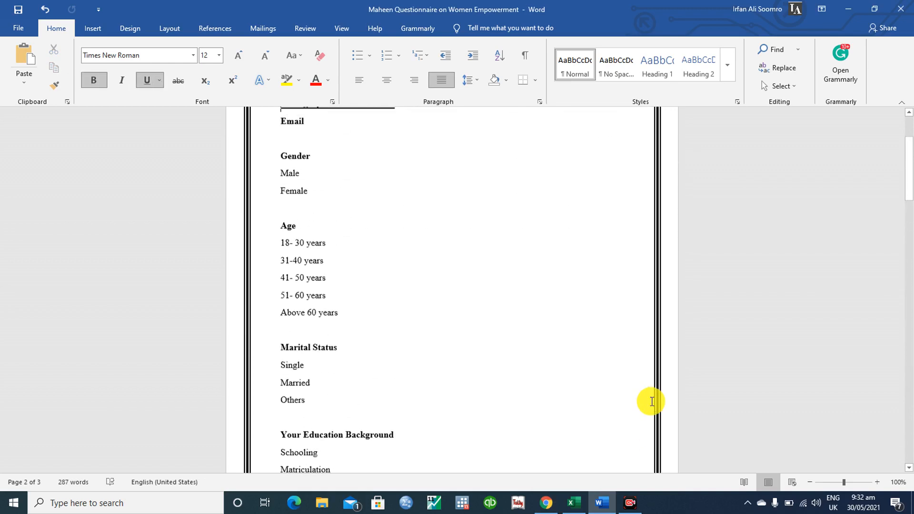
{"action": "key", "text": "Down"}
{"action": "key", "text": "Down"}
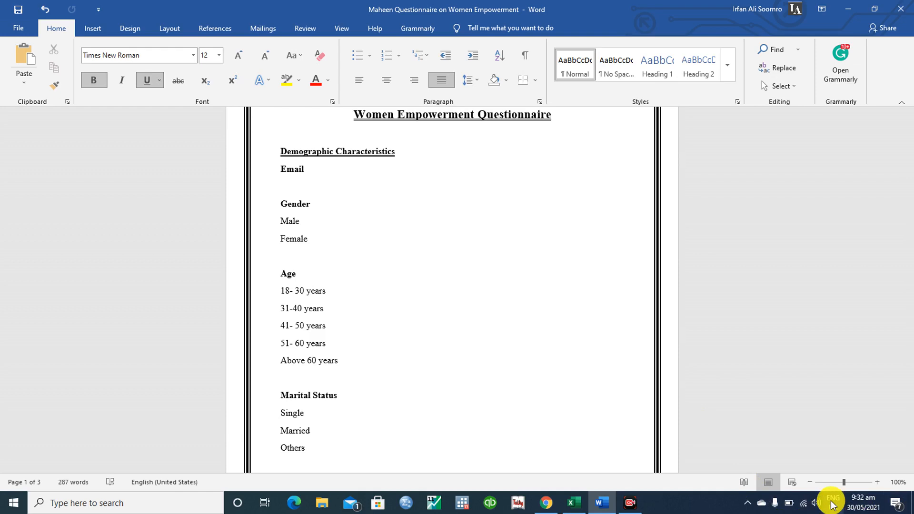
{"action": "left_click", "coordinate": [543, 504]}
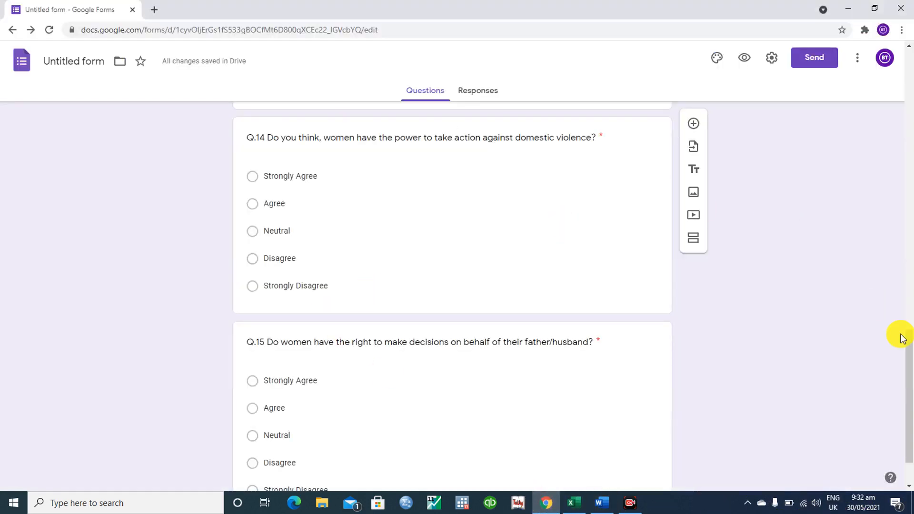
- Insert a title-and-description block right after the Gender question card
{"action": "left_click_drag", "start_coordinate": [904, 374], "coordinate": [882, 103]}
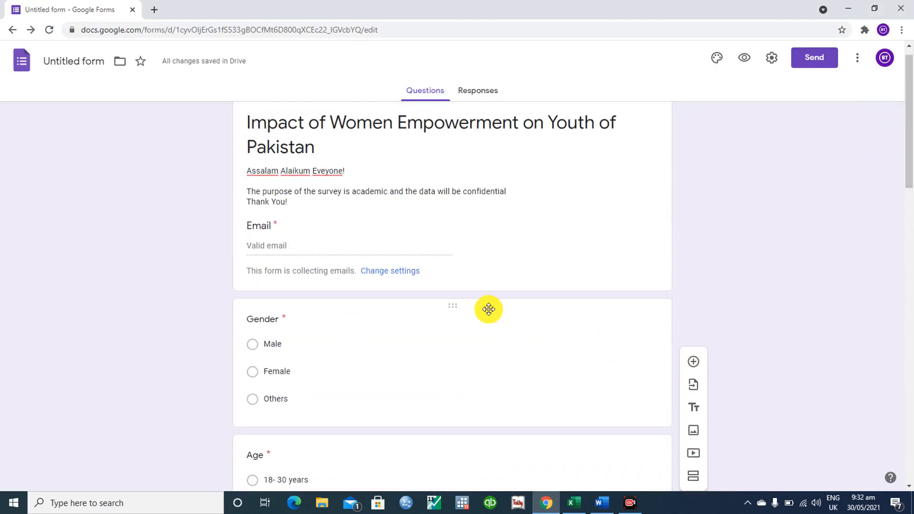
{"action": "left_click", "coordinate": [515, 305]}
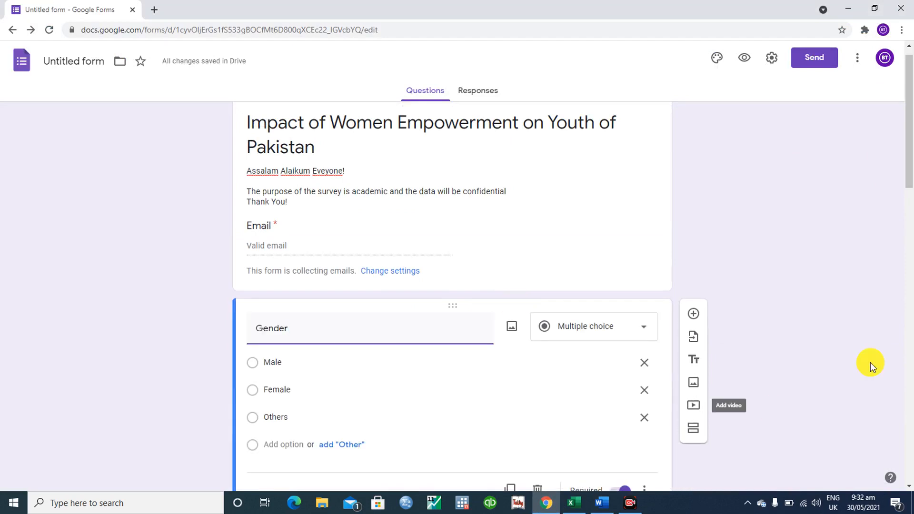
{"action": "left_click_drag", "start_coordinate": [906, 64], "coordinate": [907, 120]}
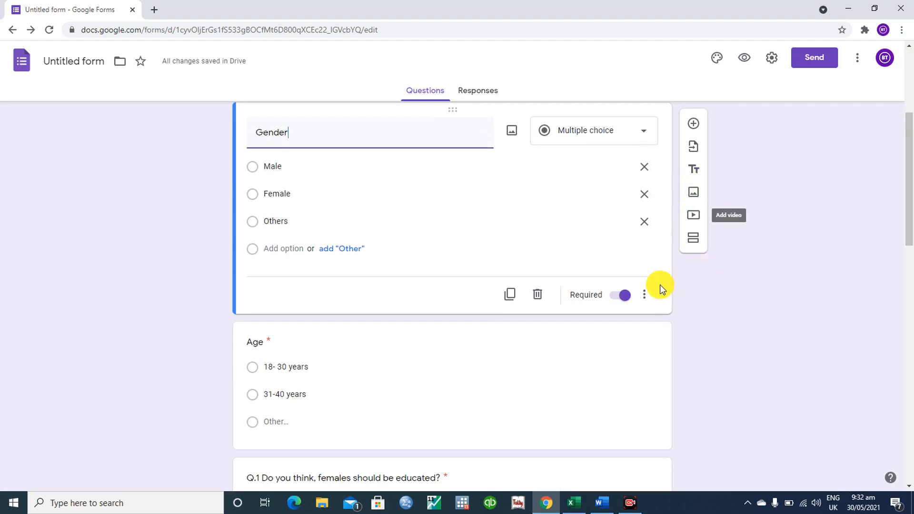
{"action": "left_click", "coordinate": [695, 168]}
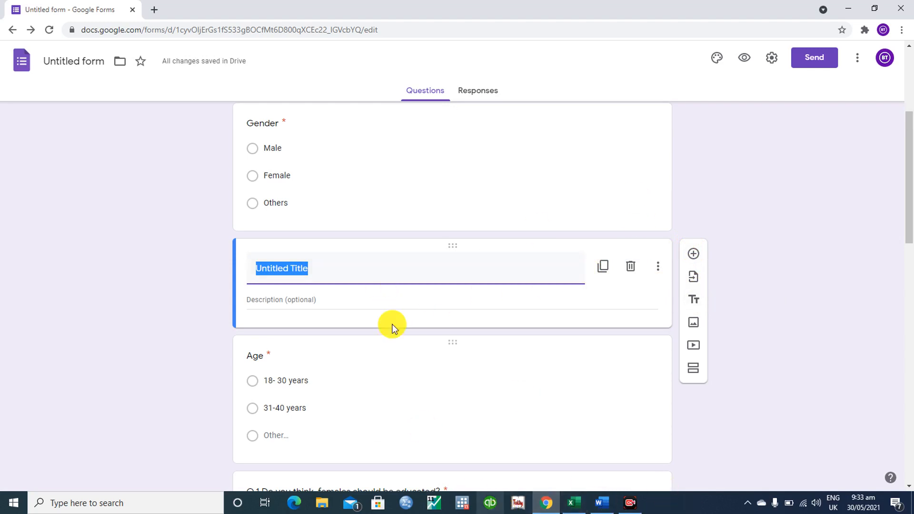
- Title the block 'Demographic Characteristics', correcting the misspelling, and hide its description
{"action": "type", "text": "Demograp"}
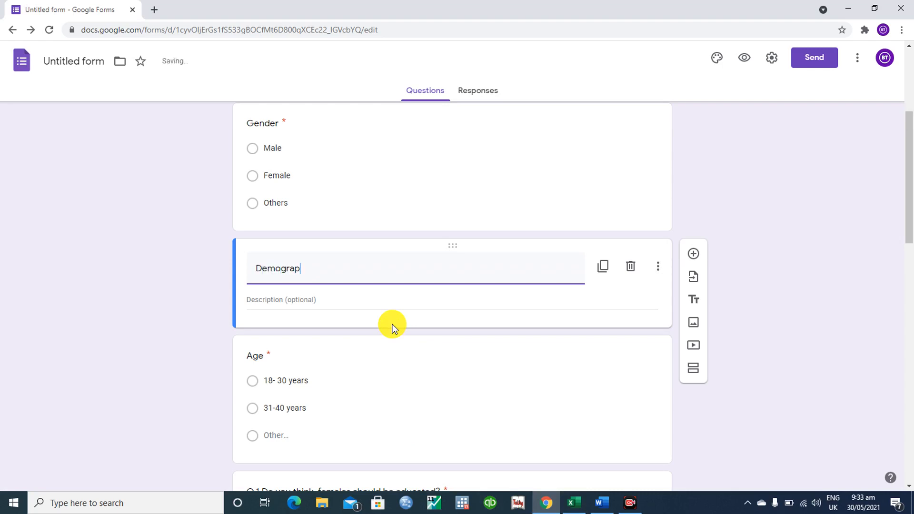
{"action": "type", "text": "hic Chara"}
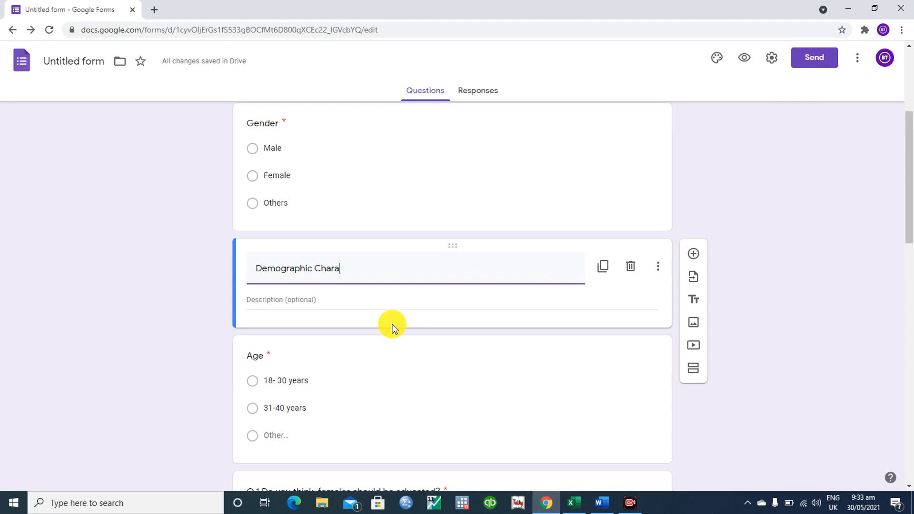
{"action": "type", "text": "cterstics"}
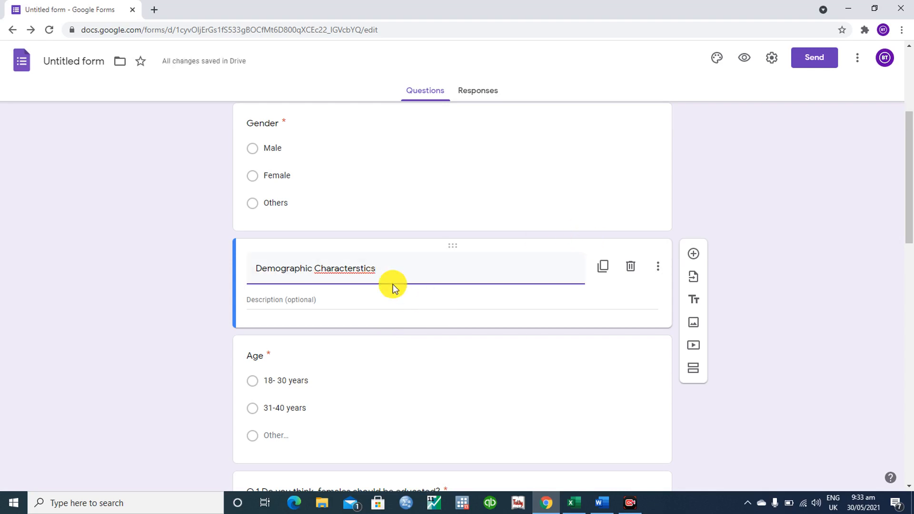
{"action": "right_click", "coordinate": [367, 266]}
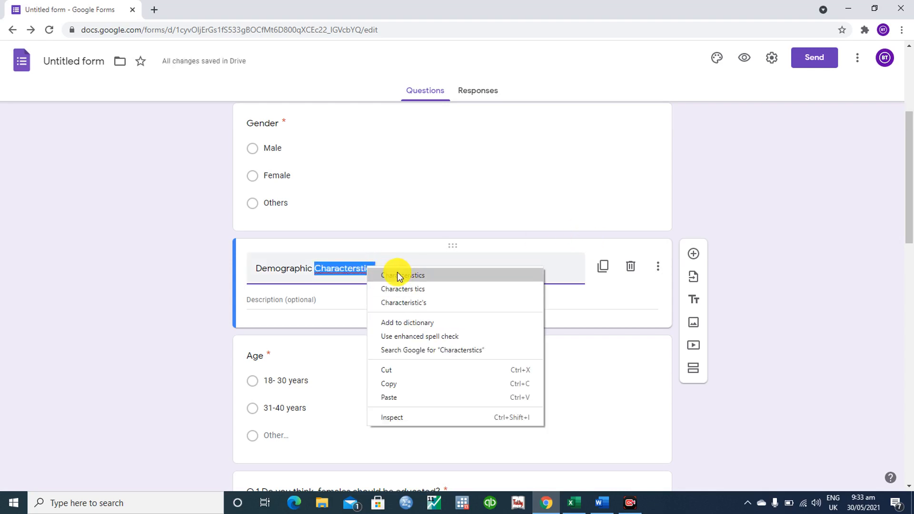
{"action": "left_click", "coordinate": [396, 272]}
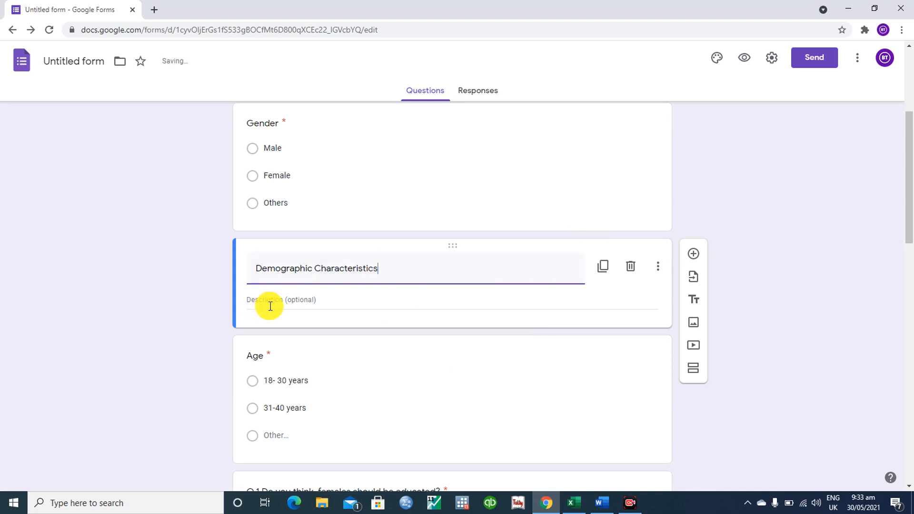
{"action": "left_click", "coordinate": [659, 269]}
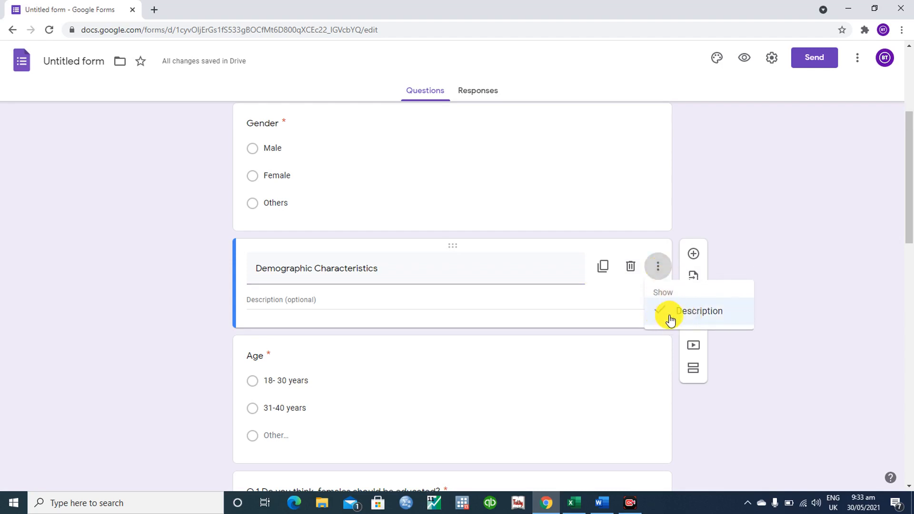
{"action": "left_click", "coordinate": [672, 322]}
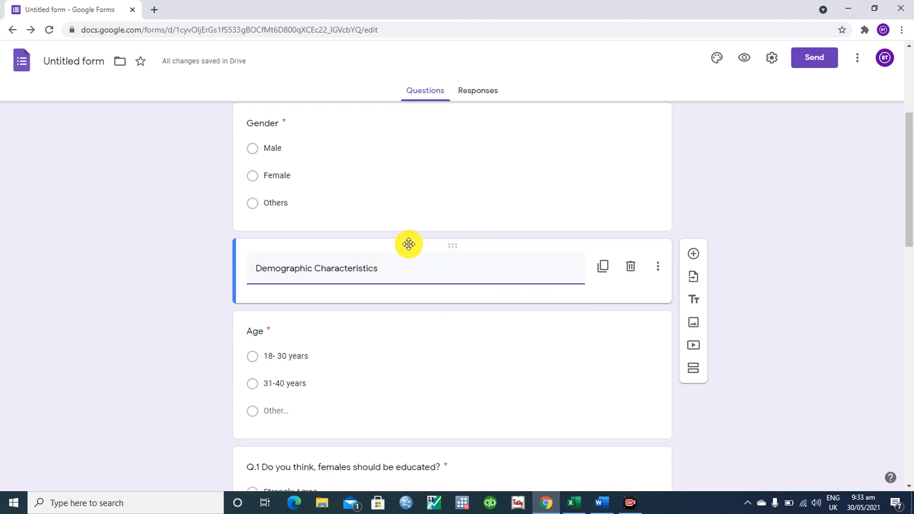
- Move the Demographic Characteristics block above Gender and keep its description hidden
{"action": "left_click_drag", "start_coordinate": [409, 244], "coordinate": [401, 88]}
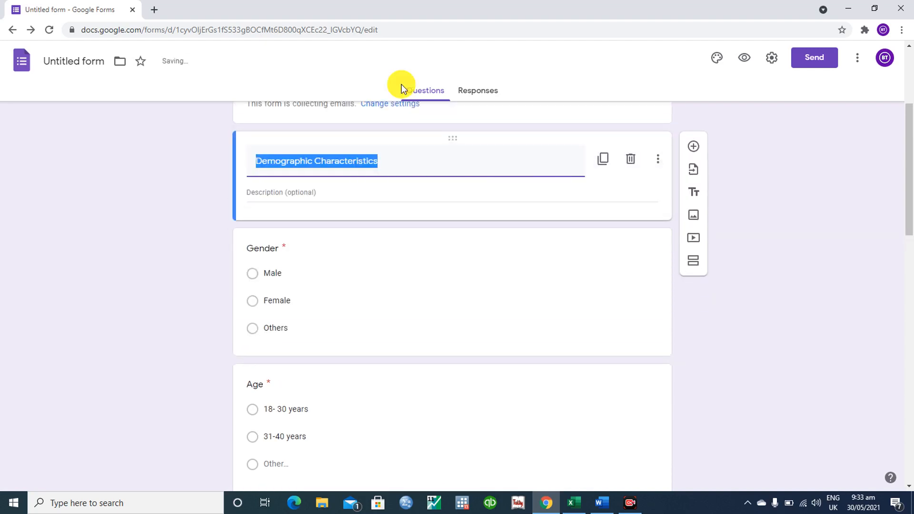
{"action": "left_click", "coordinate": [657, 160]}
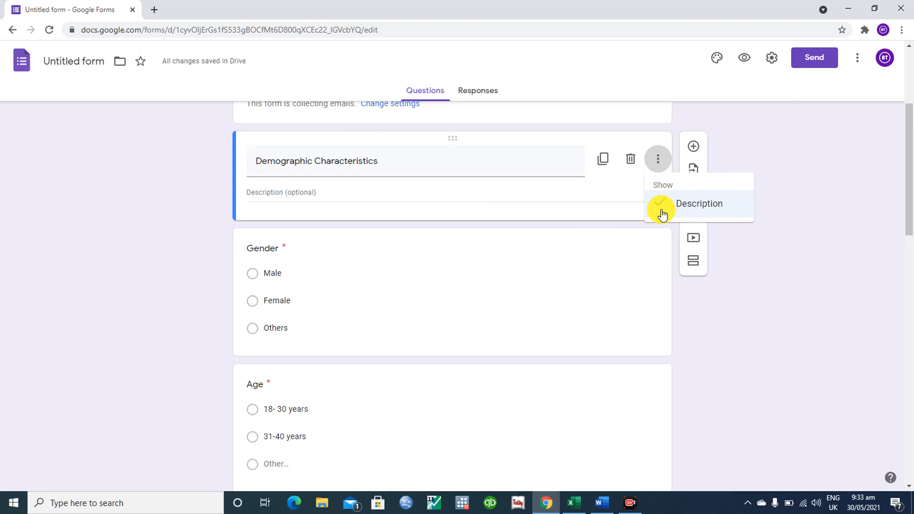
{"action": "left_click", "coordinate": [660, 211]}
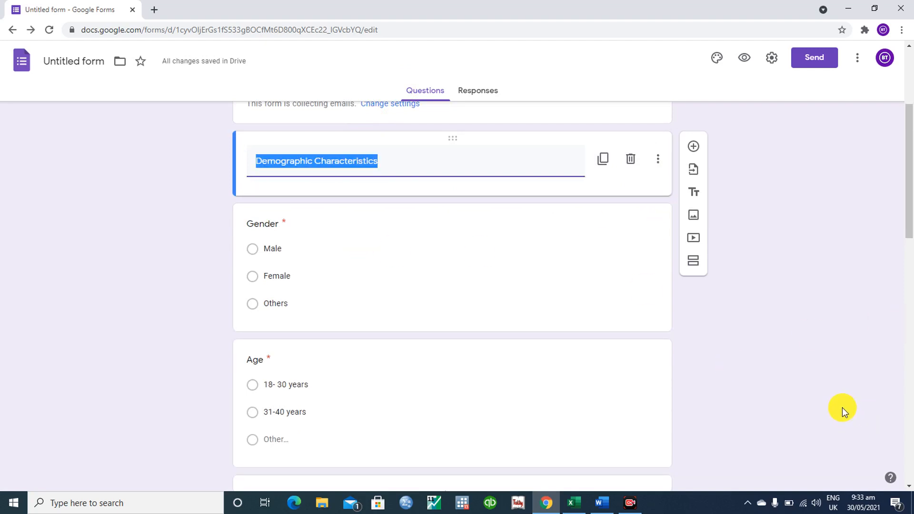
{"action": "left_click", "coordinate": [838, 390]}
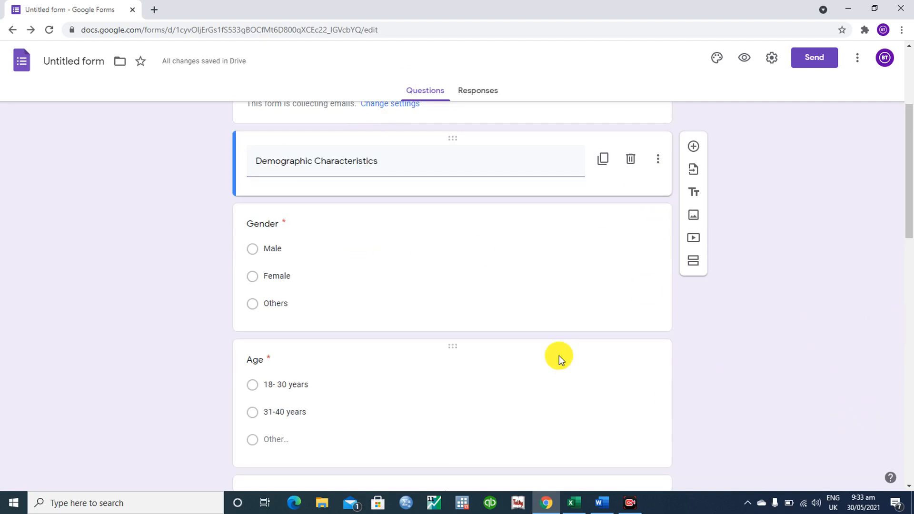
- Copy the heading as a 'Basic Questions' block placed above Q.1, with no description
{"action": "left_click", "coordinate": [603, 160]}
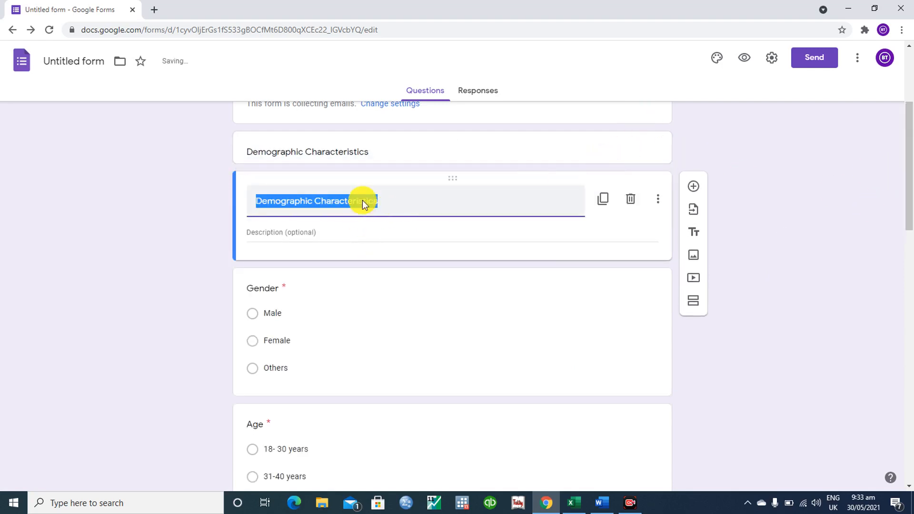
{"action": "type", "text": "Basic Questions"}
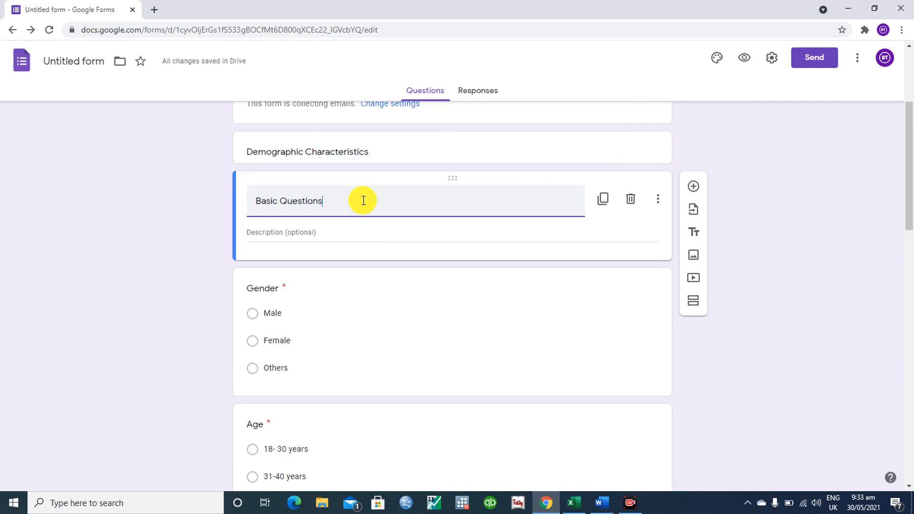
{"action": "left_click", "coordinate": [658, 199]}
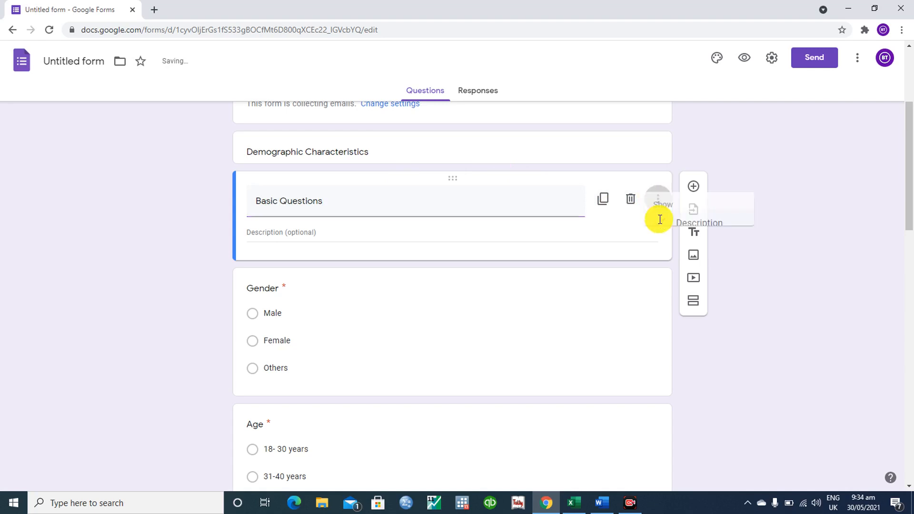
{"action": "left_click", "coordinate": [658, 246]}
{"action": "left_click_drag", "start_coordinate": [498, 177], "coordinate": [510, 196]}
{"action": "left_click", "coordinate": [502, 215]}
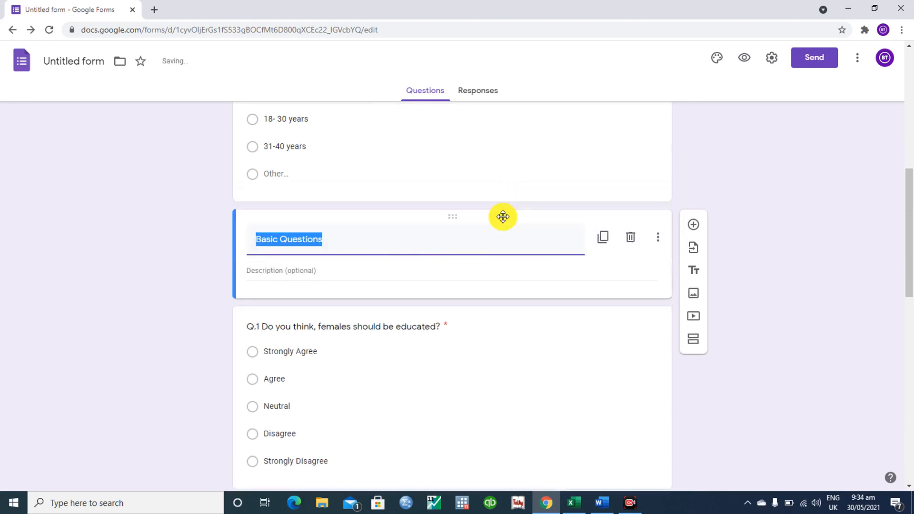
{"action": "left_click", "coordinate": [658, 238]}
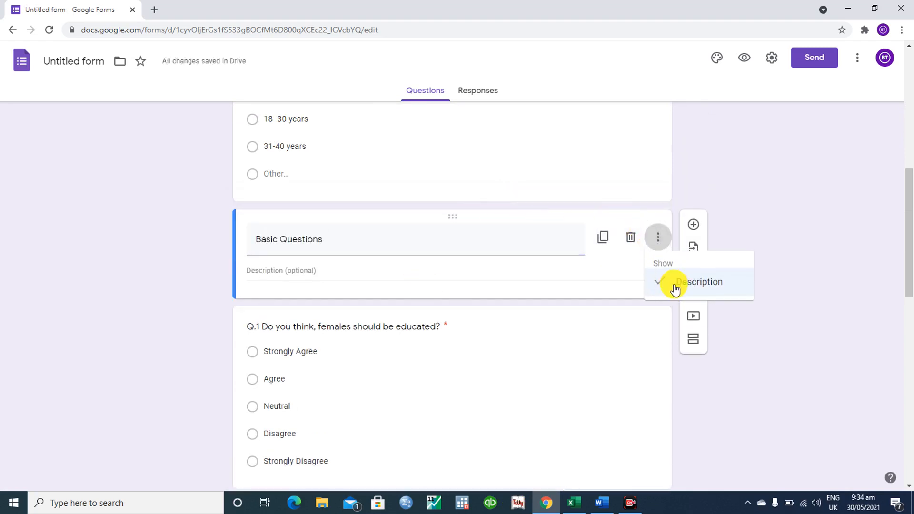
{"action": "left_click", "coordinate": [676, 284]}
- Scroll the form to check the Age question and the Basic Questions heading
{"action": "scroll", "coordinate": [855, 198], "scroll_direction": "up", "scroll_amount": 4}
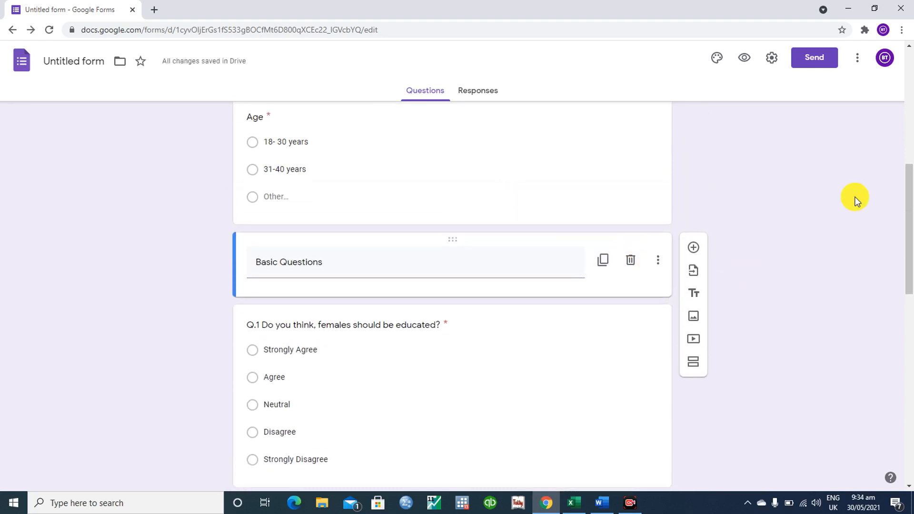
{"action": "scroll", "coordinate": [856, 198], "scroll_direction": "up", "scroll_amount": 5}
{"action": "scroll", "coordinate": [855, 198], "scroll_direction": "down", "scroll_amount": 3}
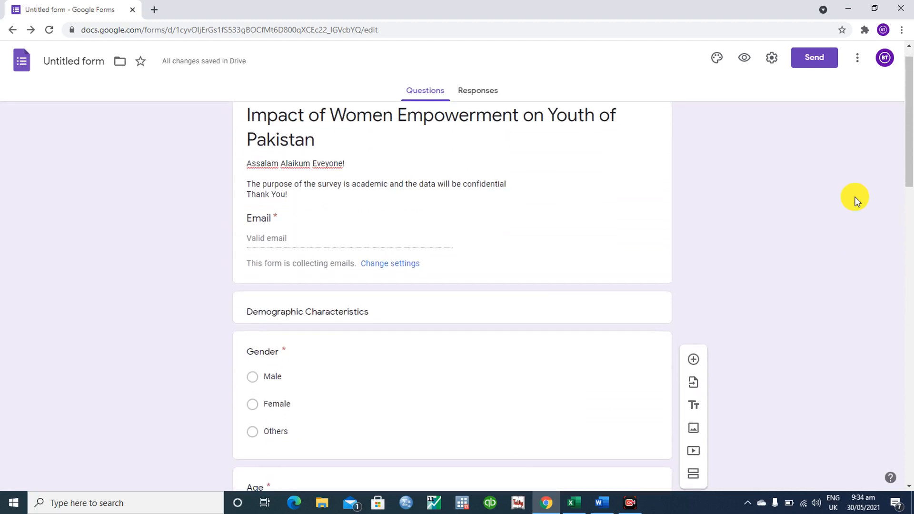
{"action": "scroll", "coordinate": [855, 198], "scroll_direction": "down", "scroll_amount": 4}
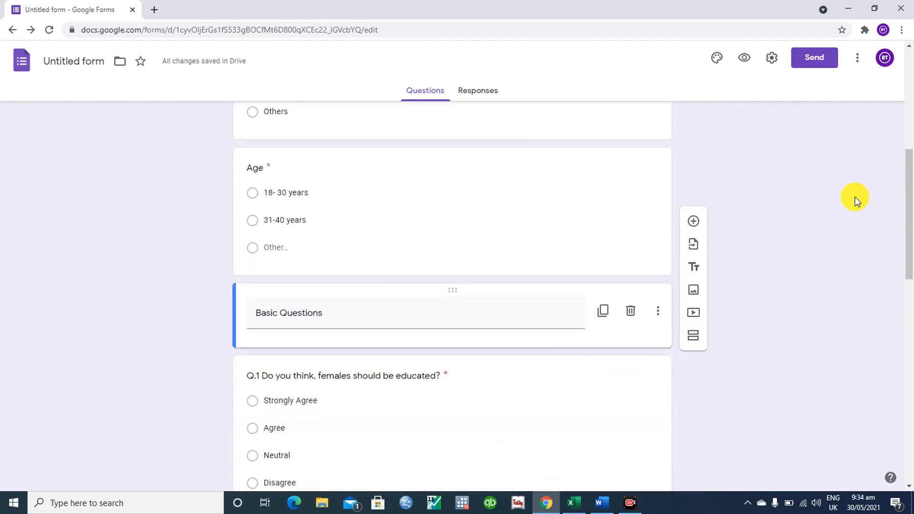
{"action": "scroll", "coordinate": [855, 198], "scroll_direction": "up", "scroll_amount": 1}
{"action": "scroll", "coordinate": [855, 198], "scroll_direction": "down", "scroll_amount": 4}
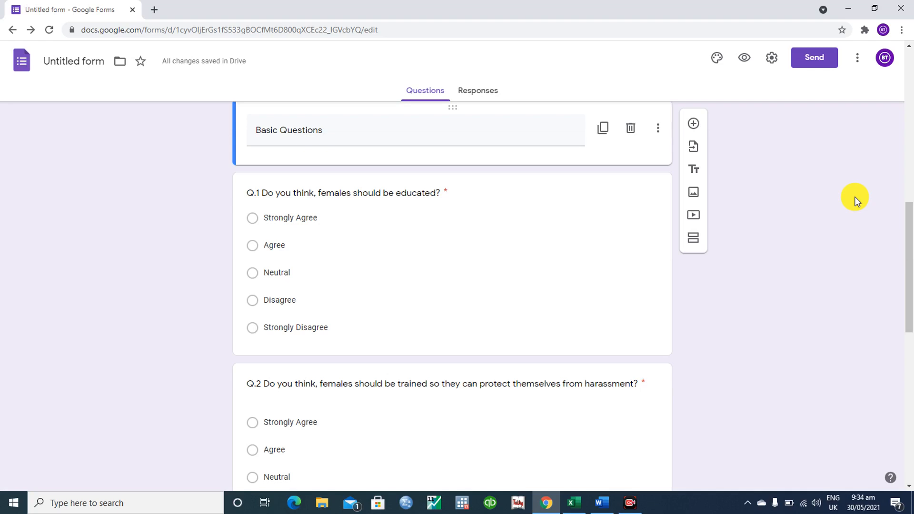
{"action": "scroll", "coordinate": [855, 200], "scroll_direction": "up", "scroll_amount": 10}
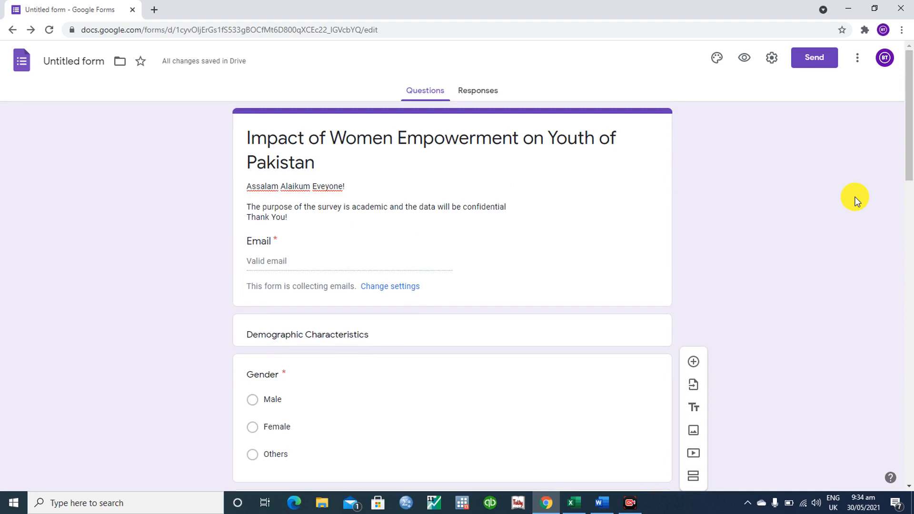
{"action": "scroll", "coordinate": [855, 200], "scroll_direction": "down", "scroll_amount": 2}
{"action": "scroll", "coordinate": [855, 200], "scroll_direction": "up", "scroll_amount": 1}
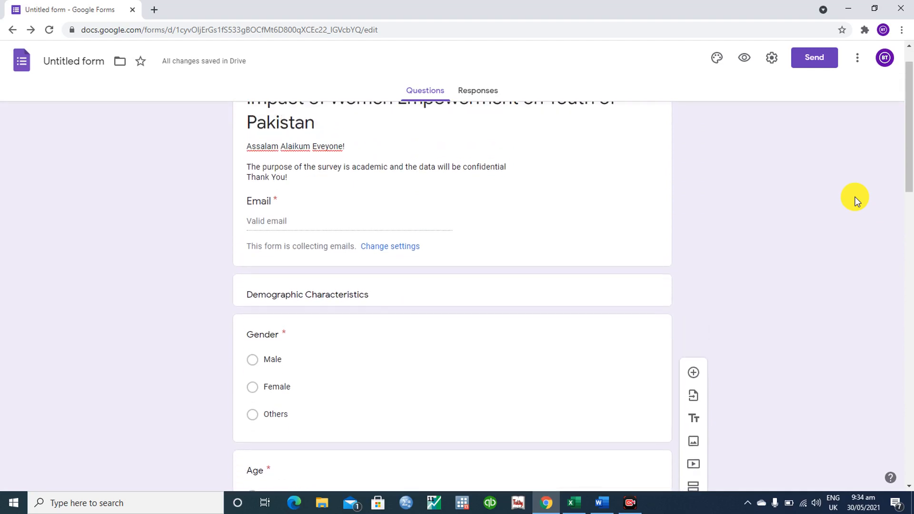
{"action": "scroll", "coordinate": [855, 200], "scroll_direction": "down", "scroll_amount": 4}
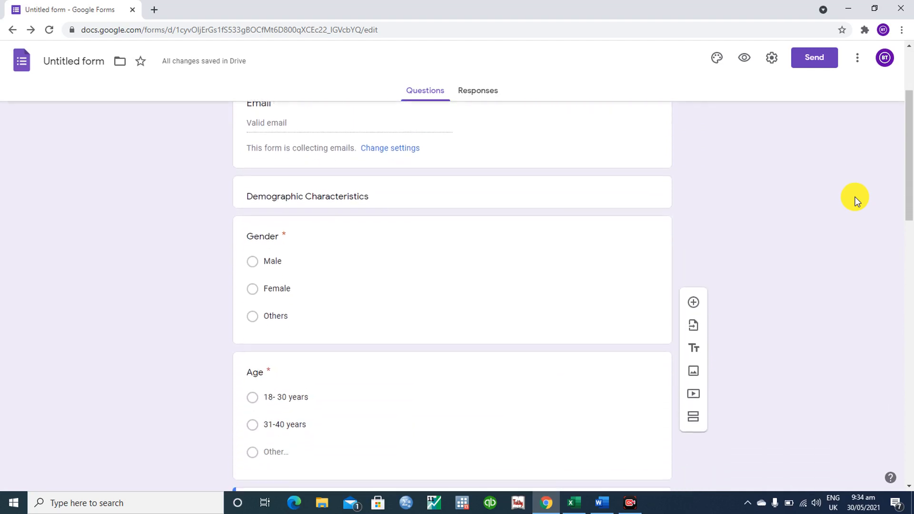
{"action": "scroll", "coordinate": [855, 200], "scroll_direction": "down", "scroll_amount": 1}
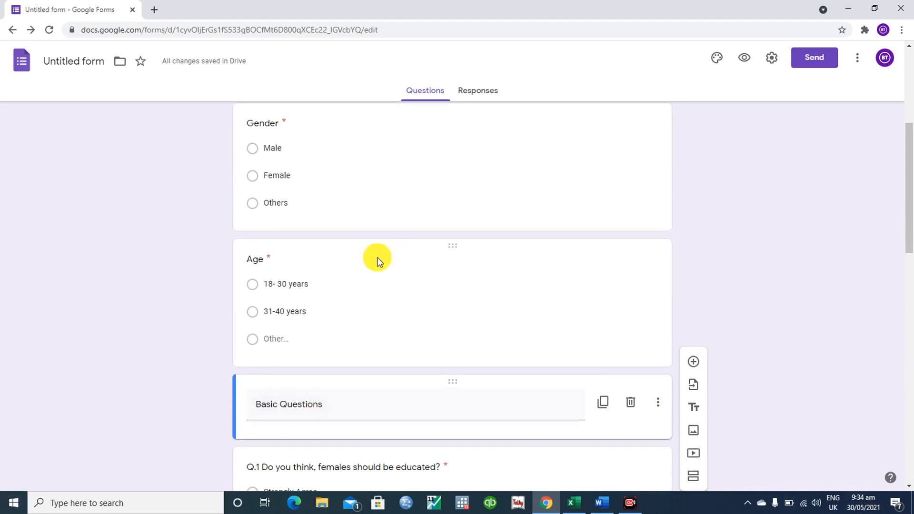
- Add a new section immediately after the Age question card
{"action": "left_click", "coordinate": [361, 262]}
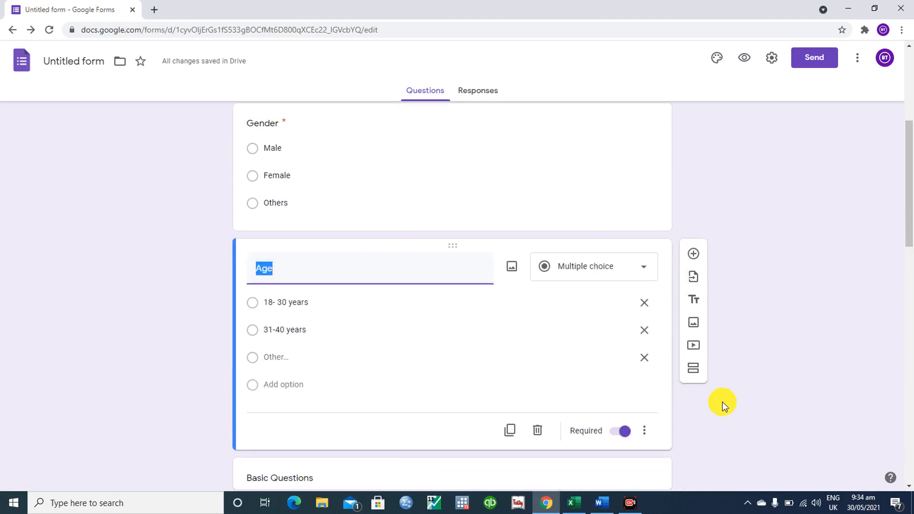
{"action": "left_click", "coordinate": [693, 374]}
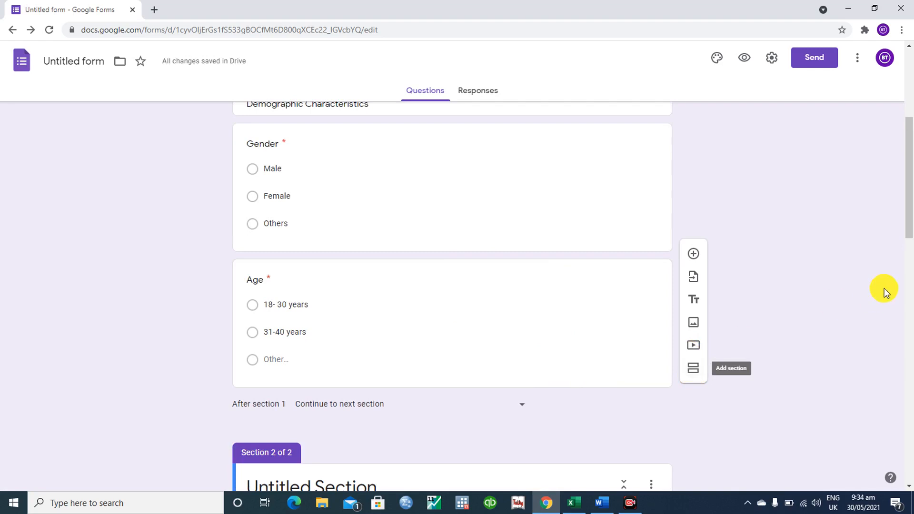
{"action": "left_click_drag", "start_coordinate": [908, 229], "coordinate": [900, 120]}
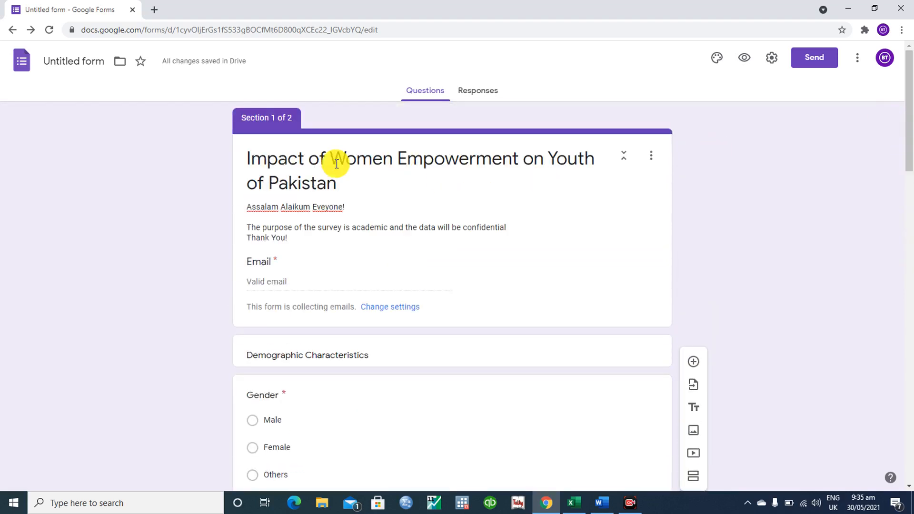
- Copy the form title into Section 2's title field
{"action": "triple_click", "coordinate": [347, 180]}
{"action": "key", "text": "ctrl+c"}
{"action": "left_click_drag", "start_coordinate": [342, 184], "coordinate": [271, 153]}
{"action": "left_click_drag", "start_coordinate": [909, 51], "coordinate": [910, 226]}
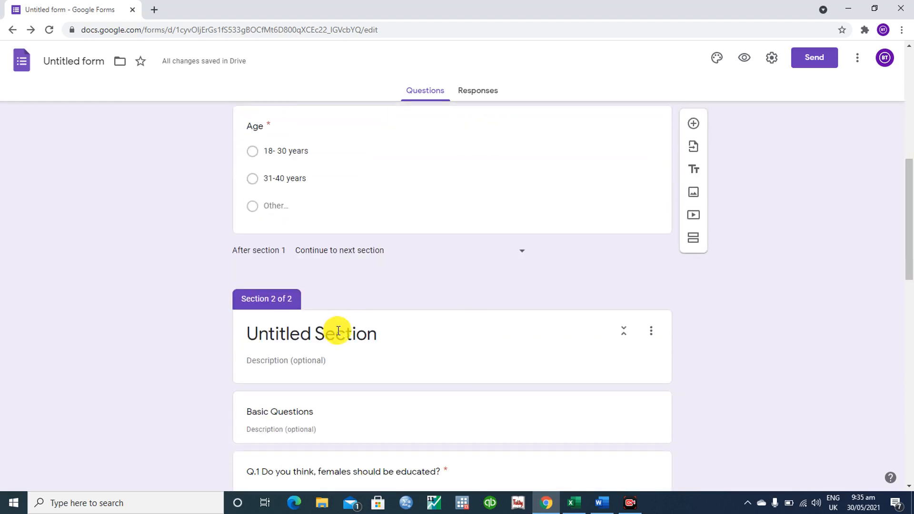
{"action": "left_click", "coordinate": [364, 337]}
{"action": "key", "text": "ctrl+v"}
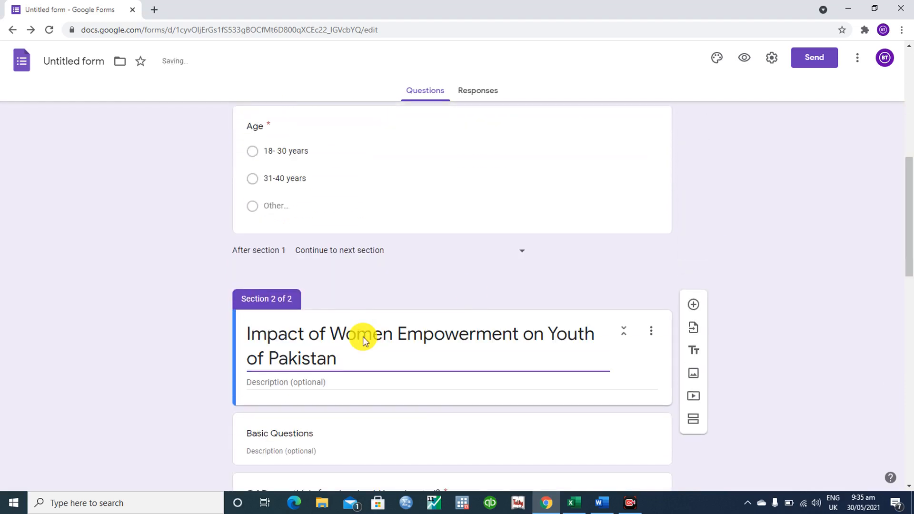
- Copy the form's welcome description into Section 2's description field
{"action": "left_click_drag", "start_coordinate": [910, 214], "coordinate": [908, 45]}
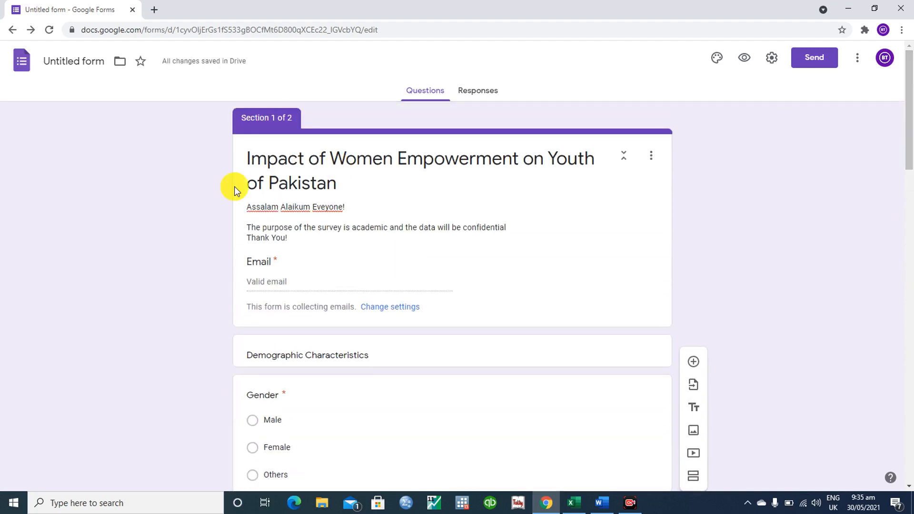
{"action": "left_click_drag", "start_coordinate": [247, 205], "coordinate": [301, 238]}
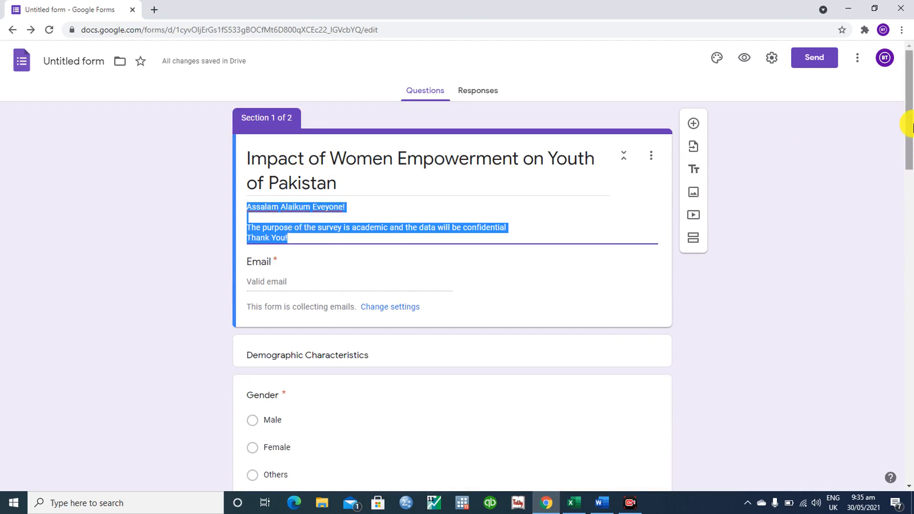
{"action": "left_click_drag", "start_coordinate": [912, 126], "coordinate": [912, 257]}
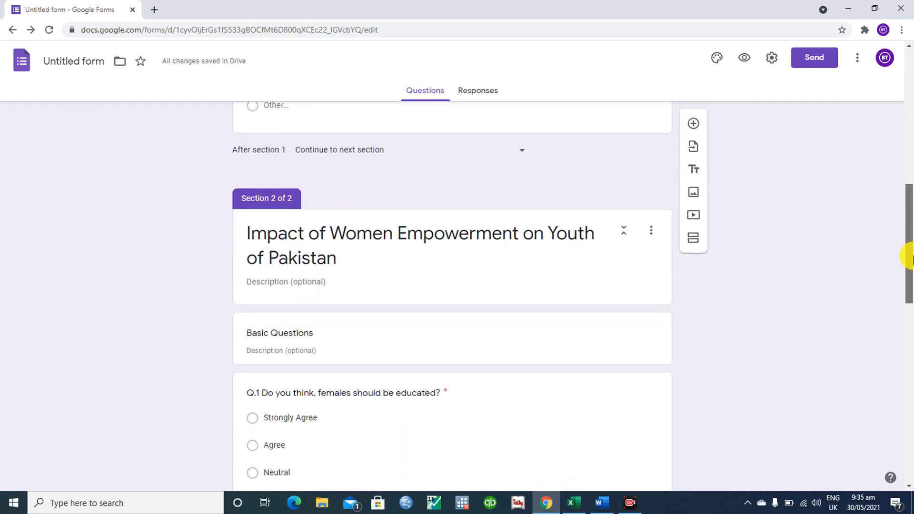
{"action": "left_click_drag", "start_coordinate": [912, 258], "coordinate": [910, 265]}
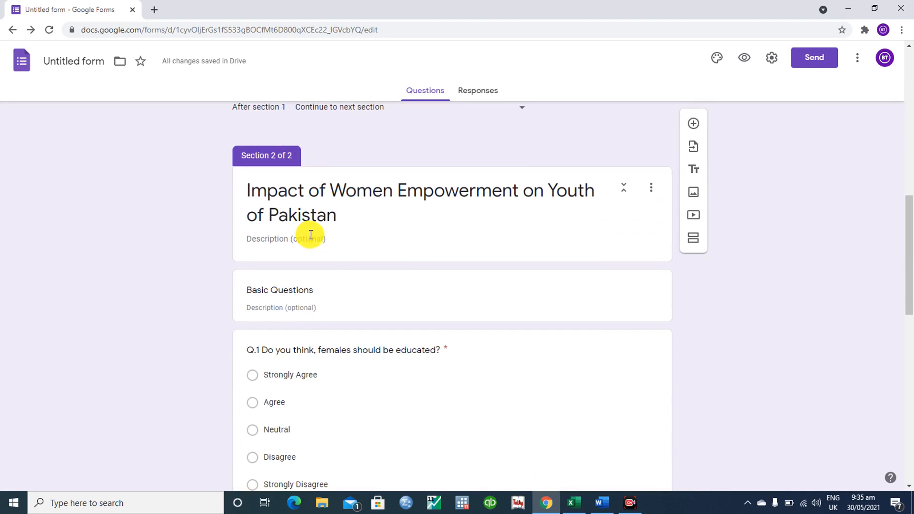
{"action": "left_click", "coordinate": [310, 235]}
{"action": "type", "text": "Assalam Alaikum Everyone!  The purpose of the survey is academic and the data will be confidential Thank You!"}
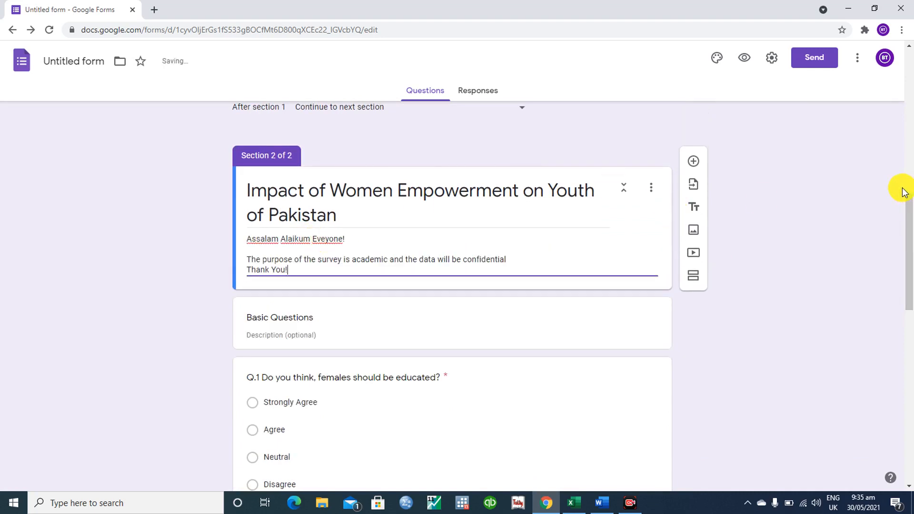
- Preview the form and scroll its first page down to the Age question and Next button
{"action": "left_click", "coordinate": [745, 67]}
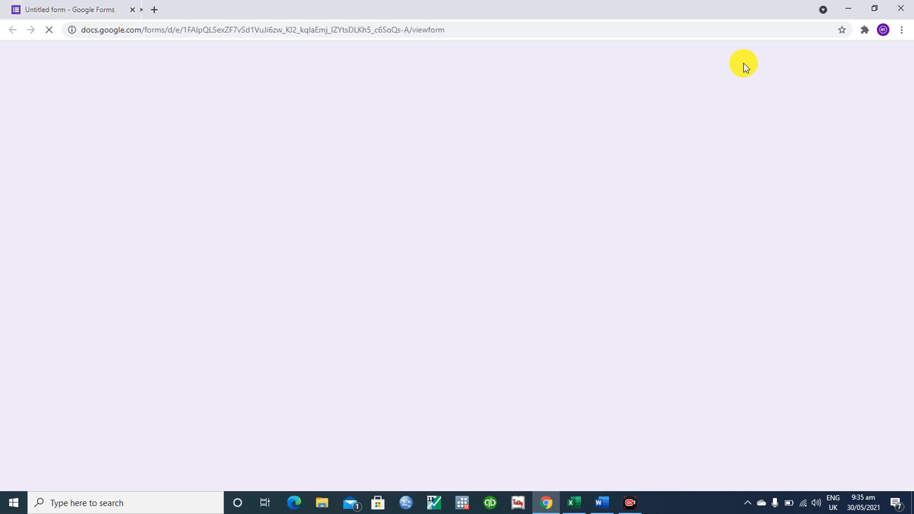
{"action": "scroll", "coordinate": [744, 67], "scroll_direction": "down", "scroll_amount": 4}
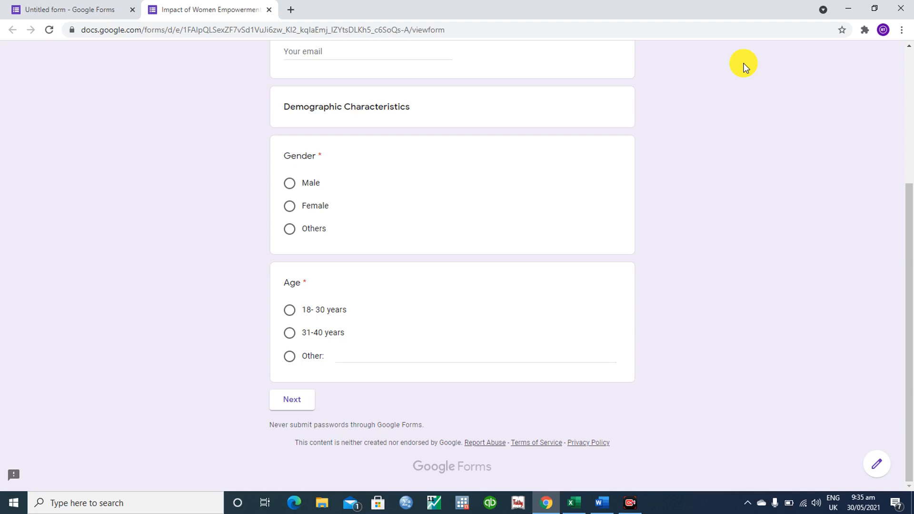
{"action": "scroll", "coordinate": [745, 66], "scroll_direction": "up", "scroll_amount": 4}
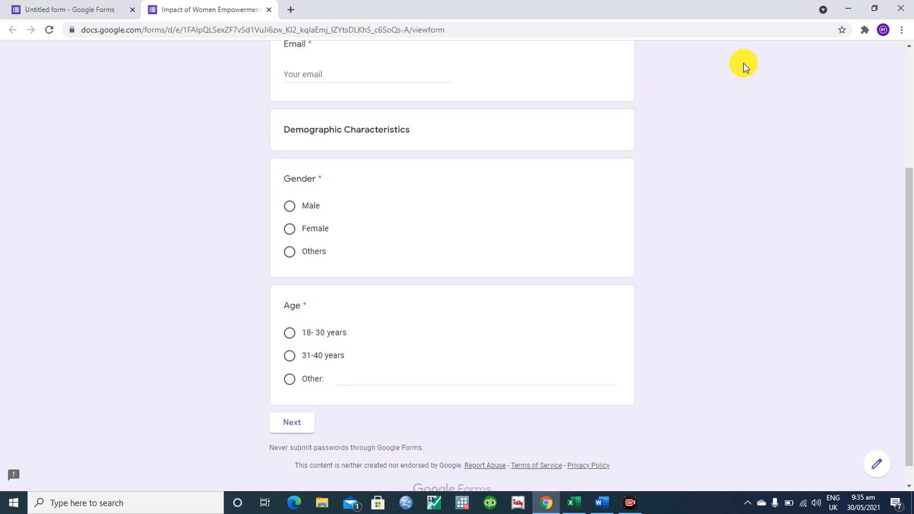
{"action": "scroll", "coordinate": [744, 67], "scroll_direction": "down", "scroll_amount": 4}
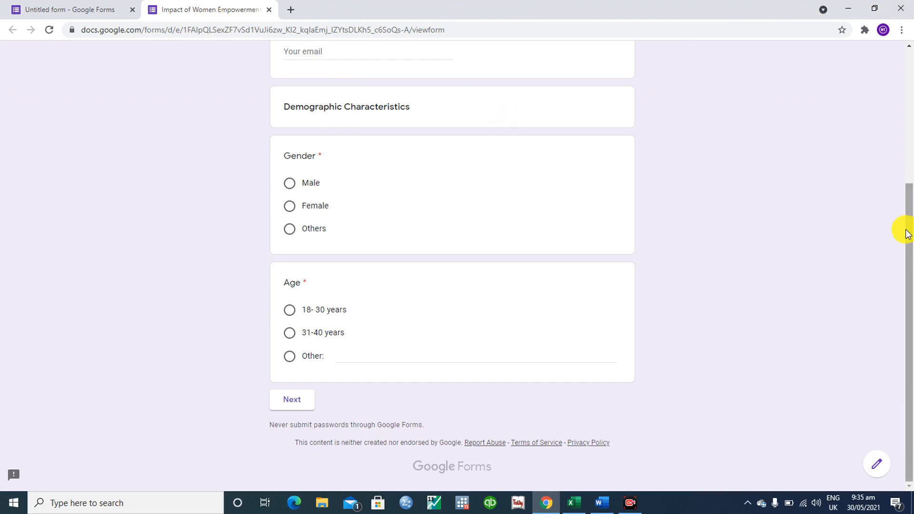
{"action": "left_click_drag", "start_coordinate": [912, 220], "coordinate": [907, 42]}
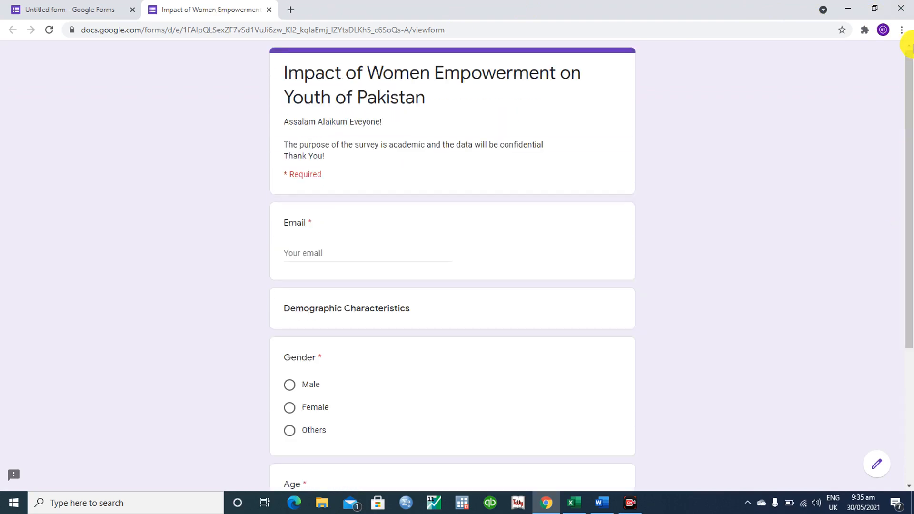
- Close the form preview and open the editor's theme options
{"action": "left_click", "coordinate": [272, 9]}
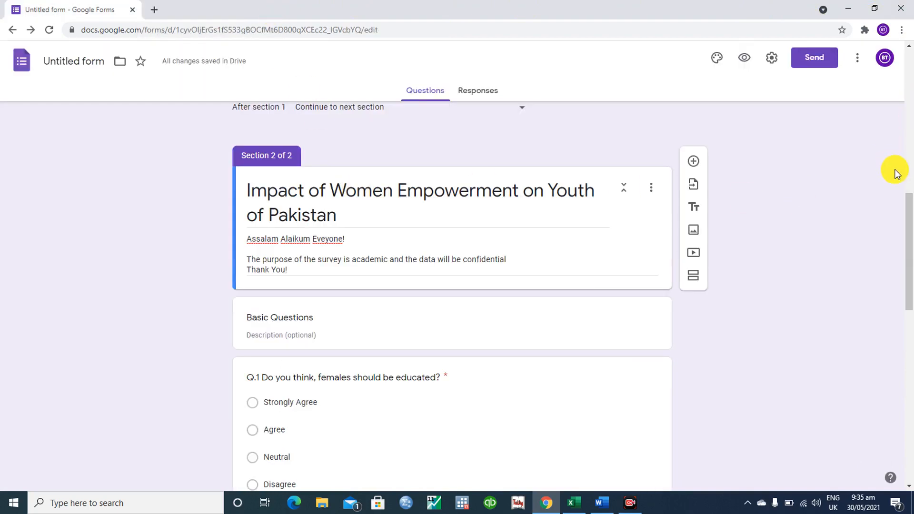
{"action": "left_click_drag", "start_coordinate": [908, 203], "coordinate": [896, 5]}
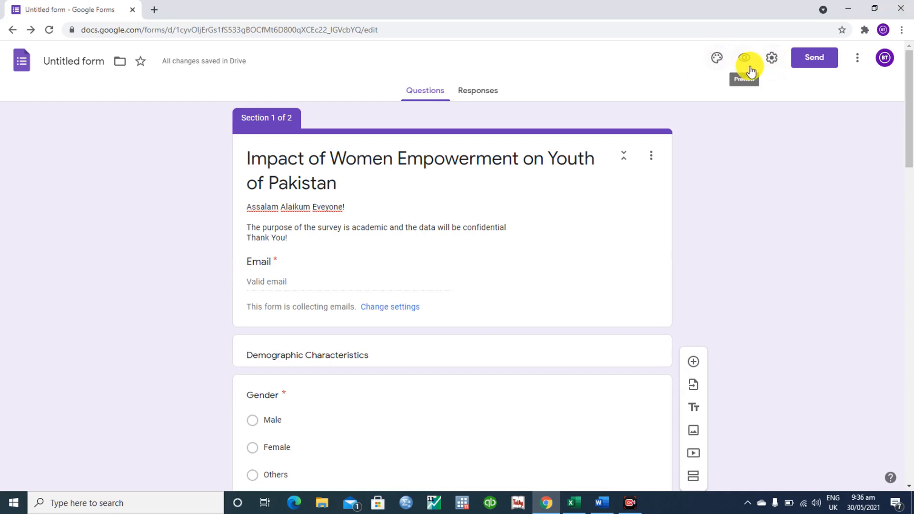
{"action": "left_click", "coordinate": [718, 59]}
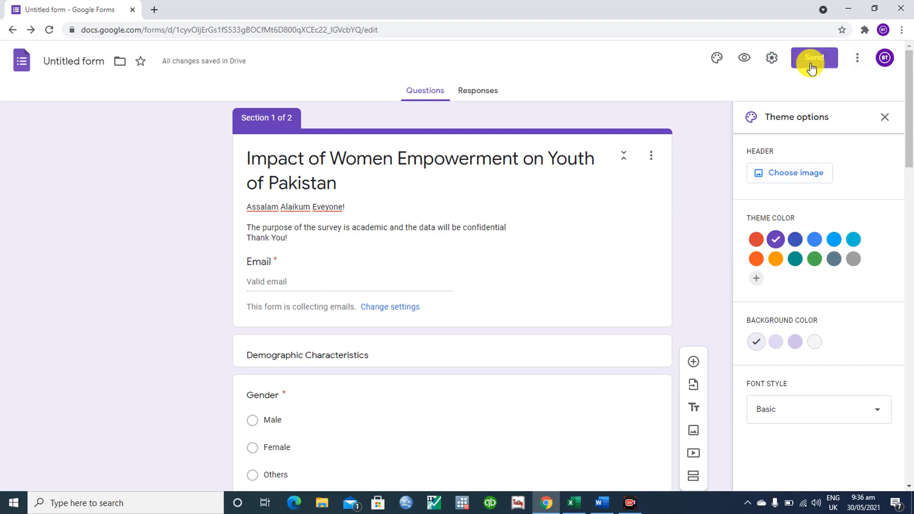
- Set the purple bubbles image from the Themes gallery as the form's header
{"action": "left_click", "coordinate": [776, 174]}
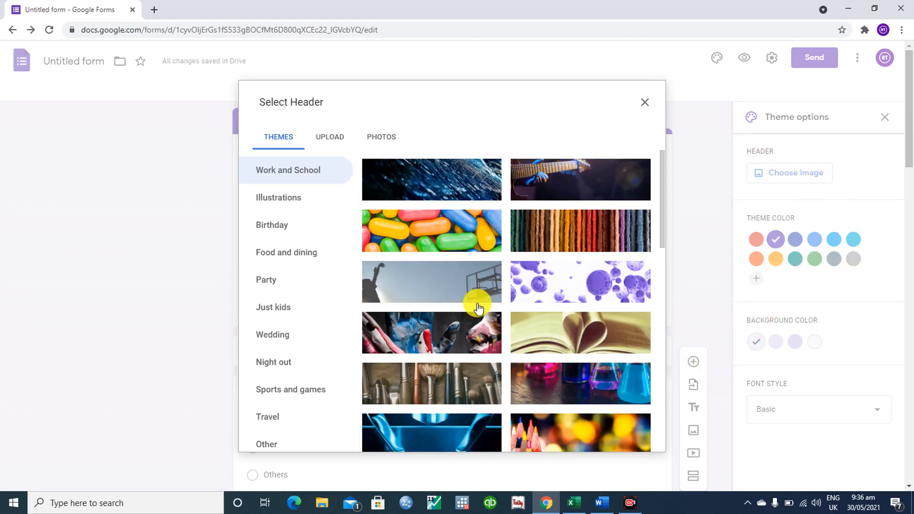
{"action": "mouse_move", "coordinate": [663, 165]}
{"action": "left_mouse_down"}
{"action": "mouse_move", "coordinate": [662, 221]}
{"action": "mouse_move", "coordinate": [653, 178]}
{"action": "left_mouse_up"}
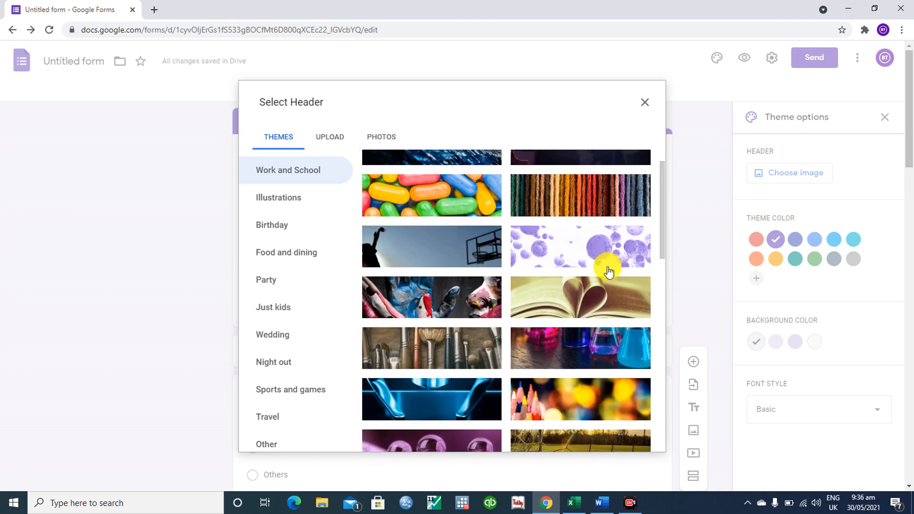
{"action": "left_click", "coordinate": [576, 261]}
{"action": "left_click", "coordinate": [642, 438]}
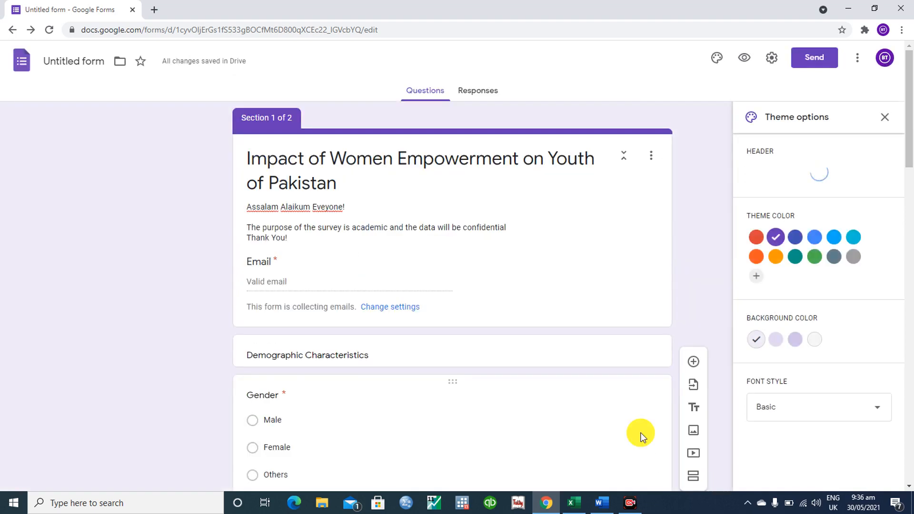
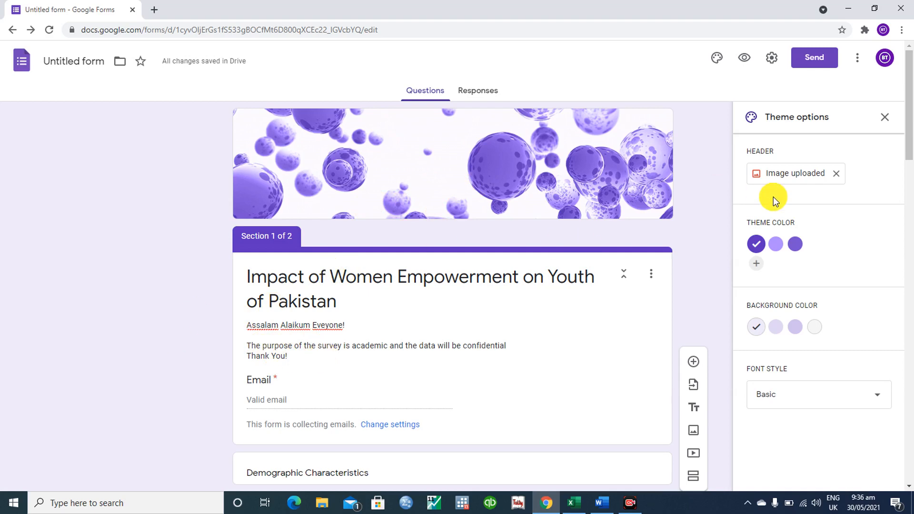
- Look over the Presentation and Quizzes settings, cancel unchanged, and open the More options menu
{"action": "scroll", "coordinate": [910, 142], "scroll_direction": "down", "scroll_amount": 3}
{"action": "left_click_drag", "start_coordinate": [910, 147], "coordinate": [909, 122]}
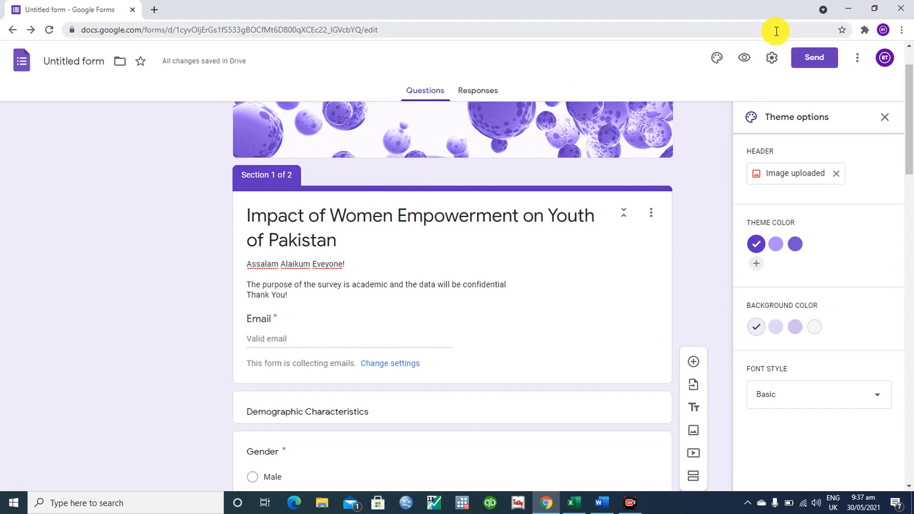
{"action": "left_click", "coordinate": [773, 64]}
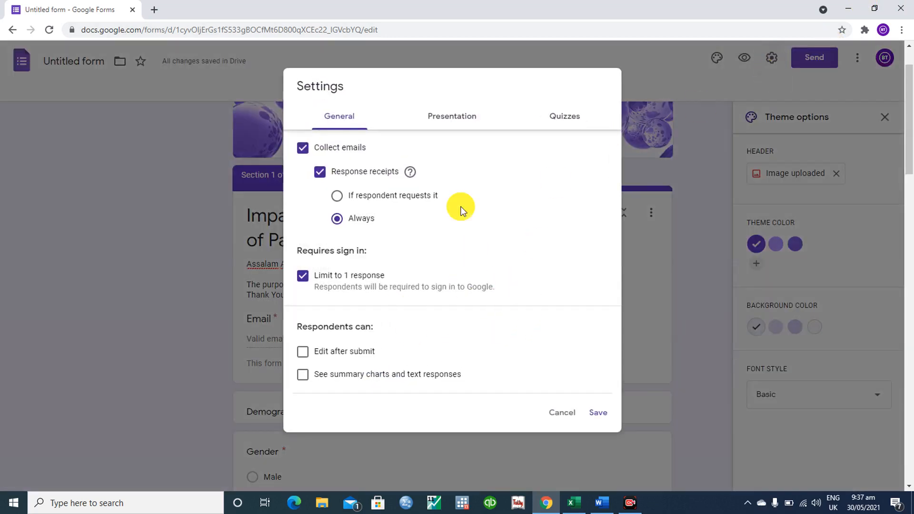
{"action": "left_click", "coordinate": [450, 127]}
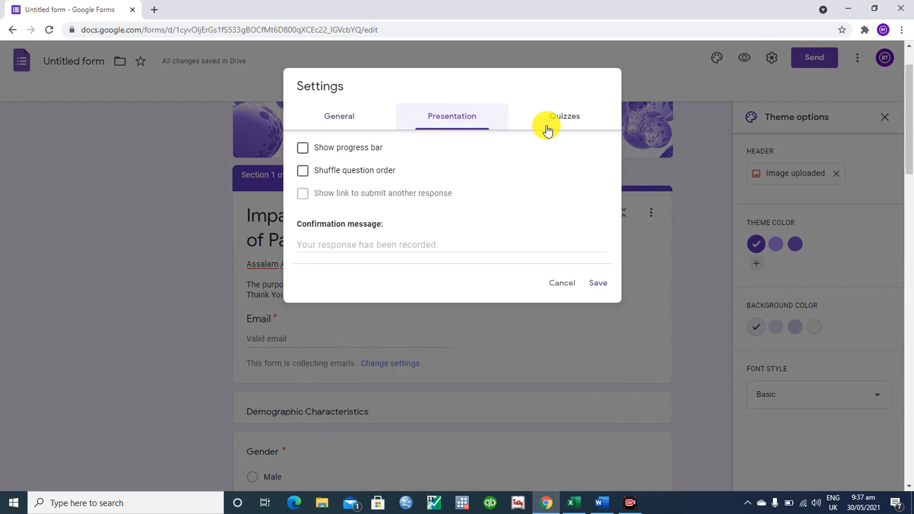
{"action": "left_click", "coordinate": [576, 115]}
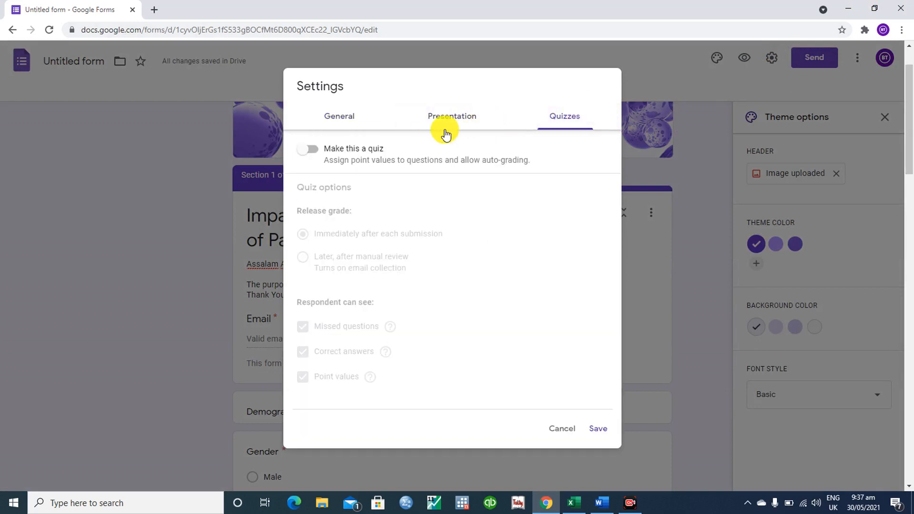
{"action": "left_click", "coordinate": [563, 429]}
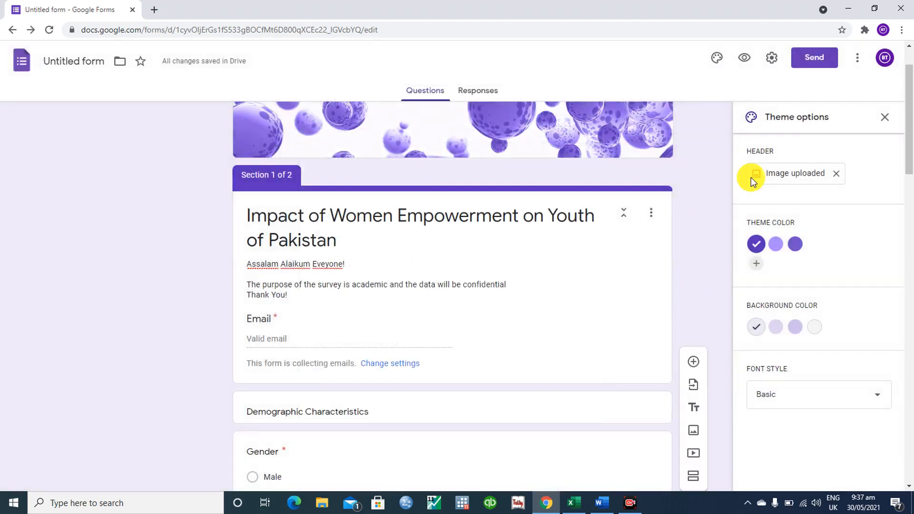
{"action": "left_click", "coordinate": [858, 57]}
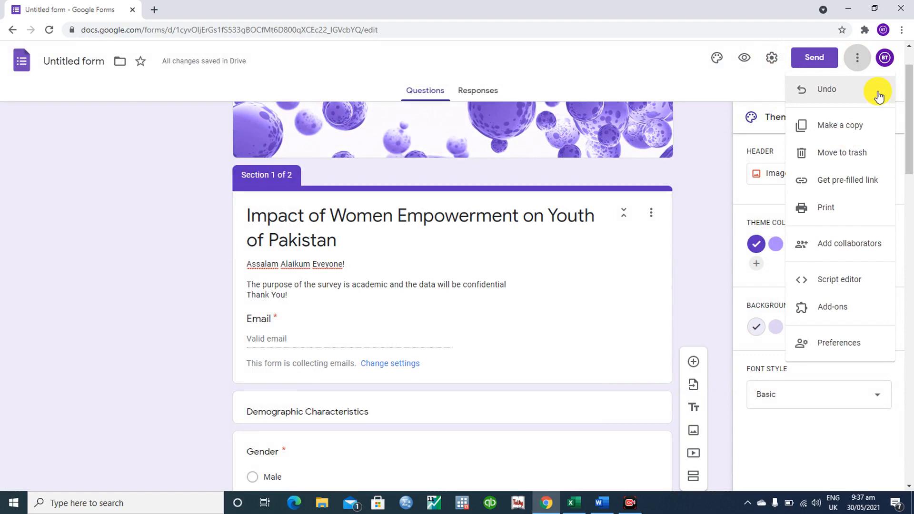
- Compare the Send form Email and Link options, select the form URL, then cancel
{"action": "left_click", "coordinate": [816, 60]}
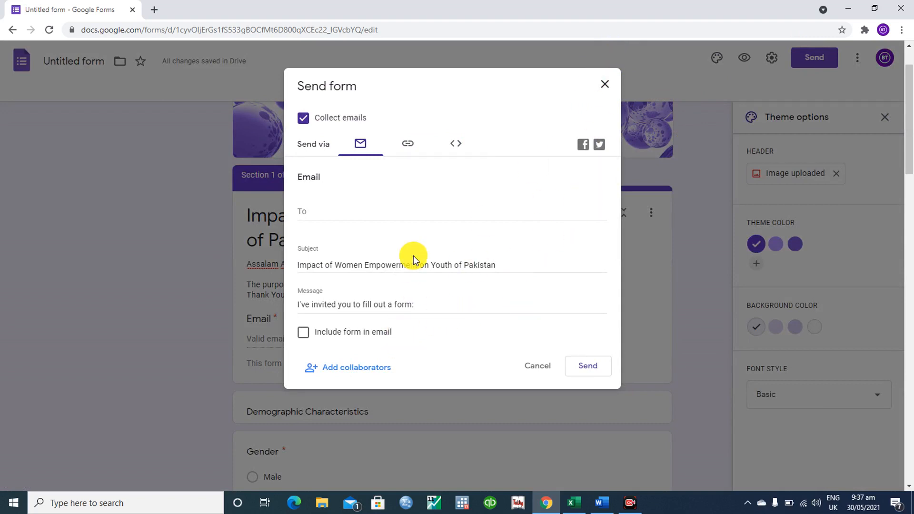
{"action": "left_click", "coordinate": [406, 146]}
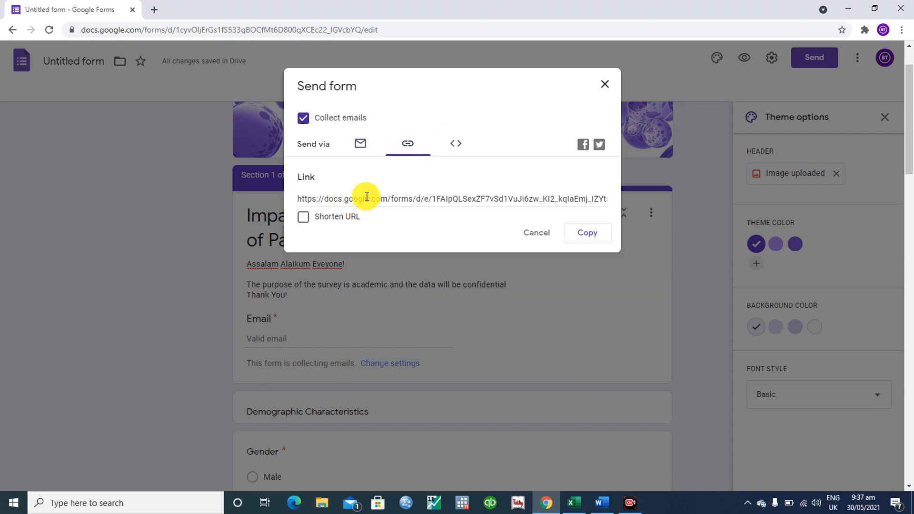
{"action": "left_click", "coordinate": [360, 144]}
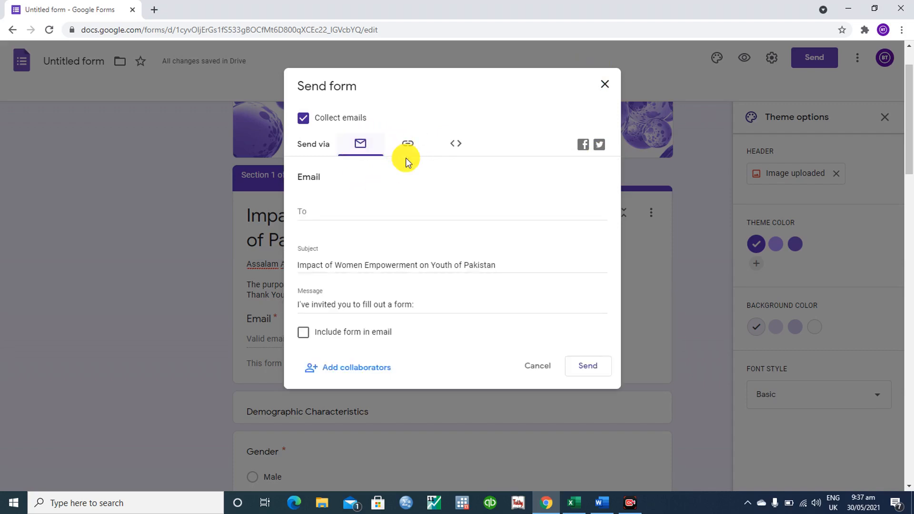
{"action": "left_click", "coordinate": [330, 211]}
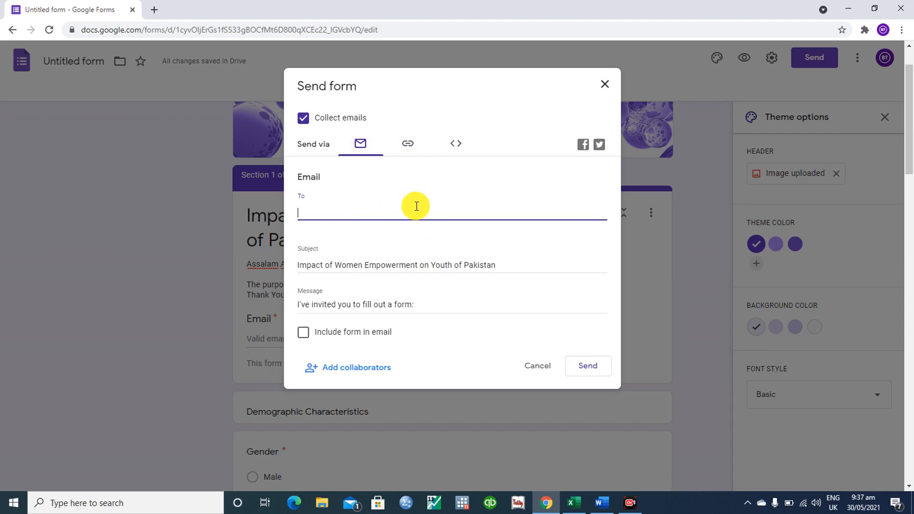
{"action": "left_click", "coordinate": [408, 152]}
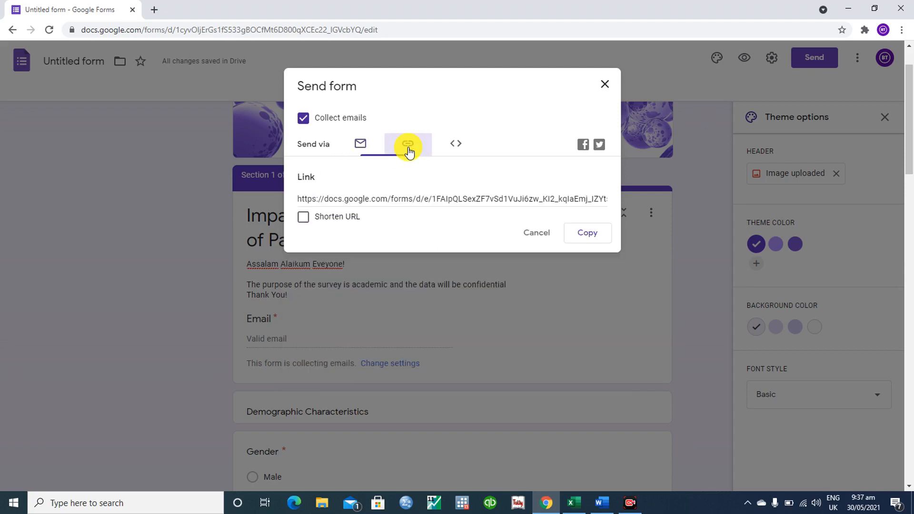
{"action": "left_click", "coordinate": [405, 193]}
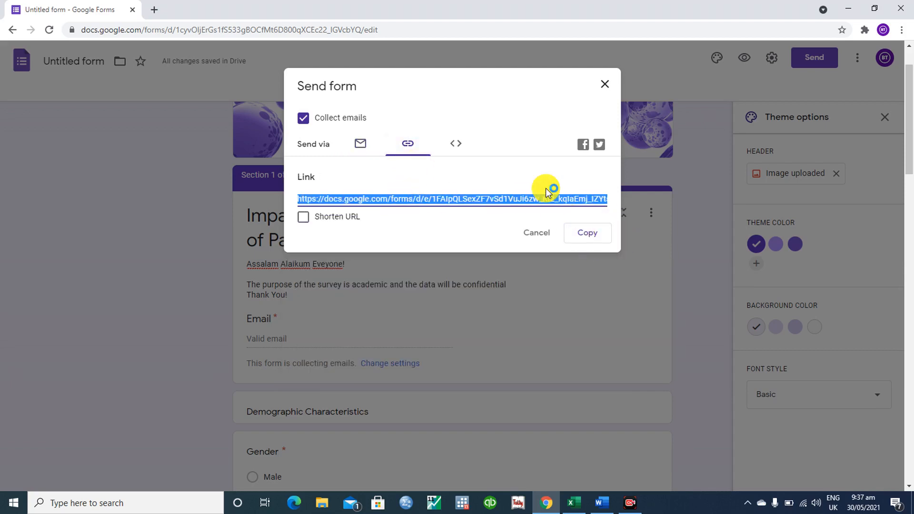
{"action": "left_click", "coordinate": [535, 237]}
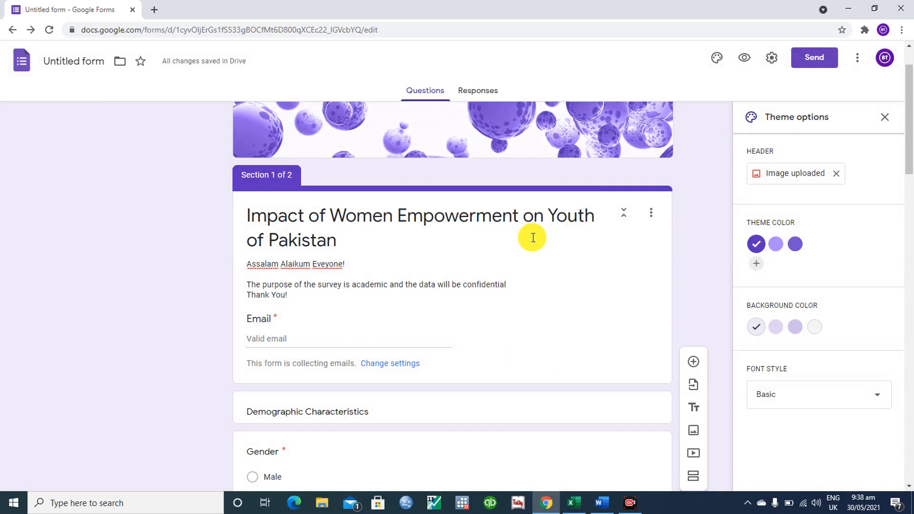
- Check the Responses tab shows 0 responses, return to Questions, and preview the live form
{"action": "left_click", "coordinate": [438, 92]}
{"action": "scroll", "coordinate": [161, 300], "scroll_direction": "down", "scroll_amount": 2}
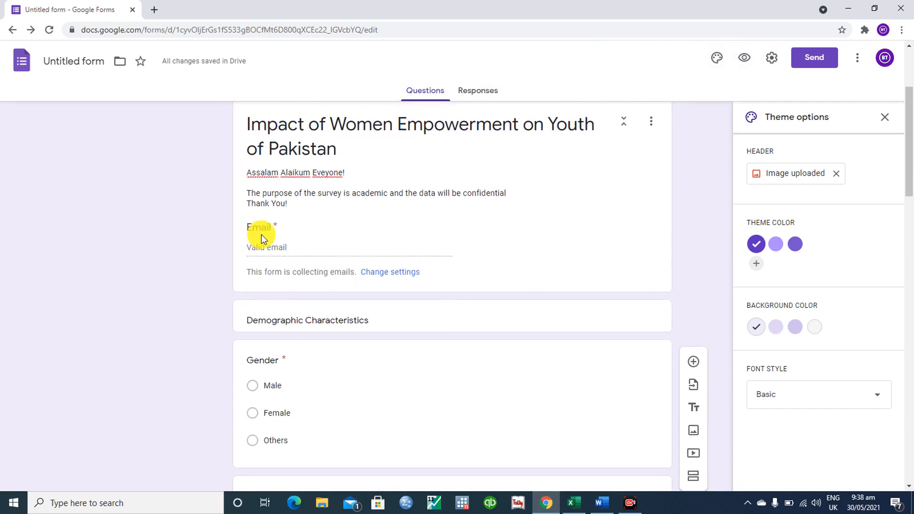
{"action": "left_click", "coordinate": [277, 240]}
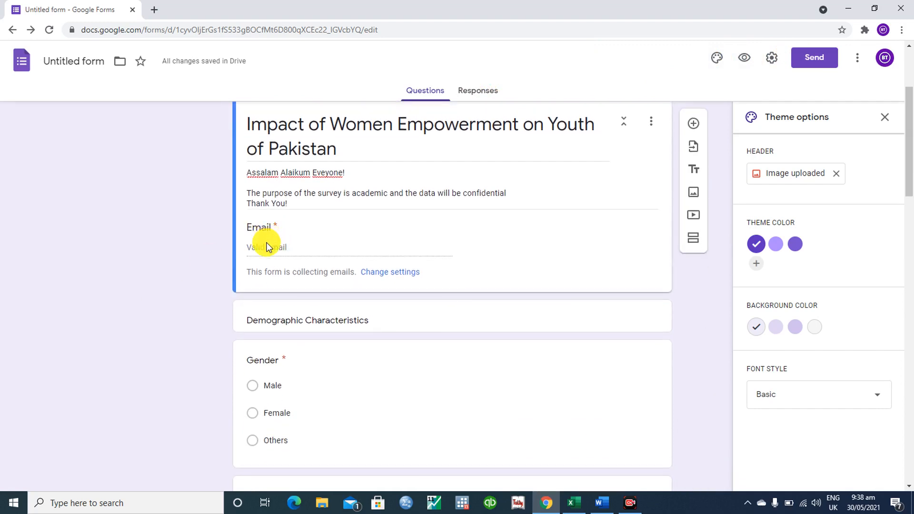
{"action": "left_click", "coordinate": [476, 91]}
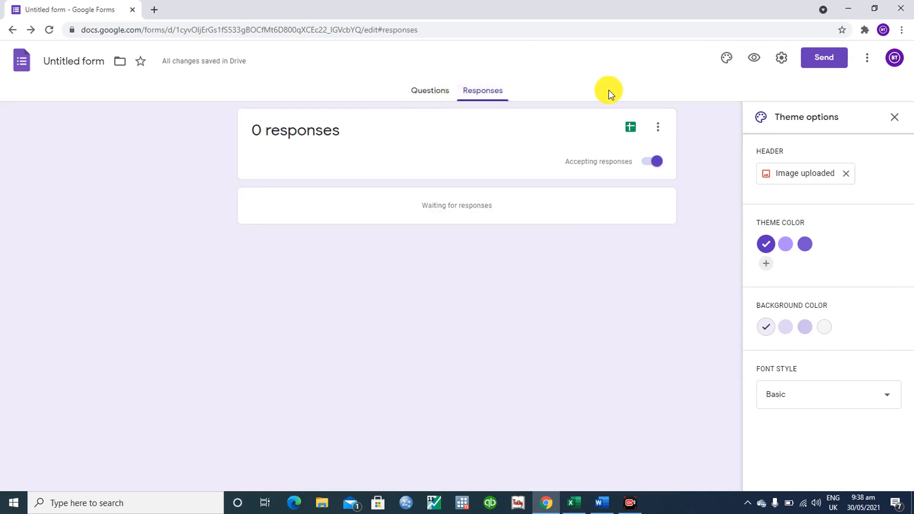
{"action": "left_click", "coordinate": [431, 91]}
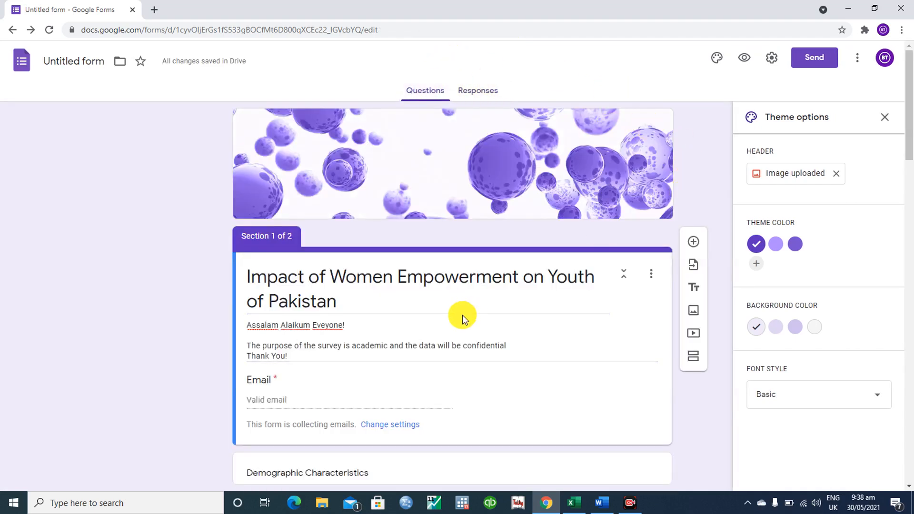
{"action": "left_click", "coordinate": [745, 58]}
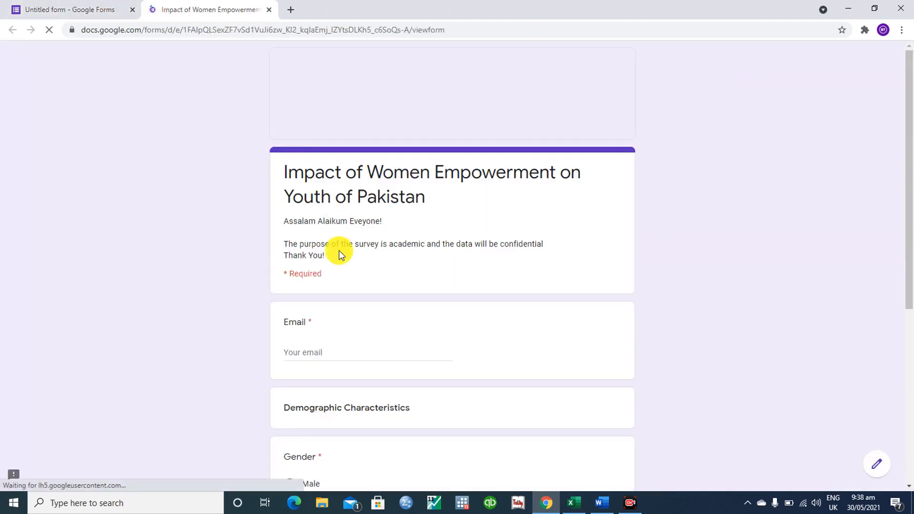
- Enter the respondent's e-mail, answer Male for Gender and 31-40 years for Age, and continue
{"action": "left_click", "coordinate": [306, 353]}
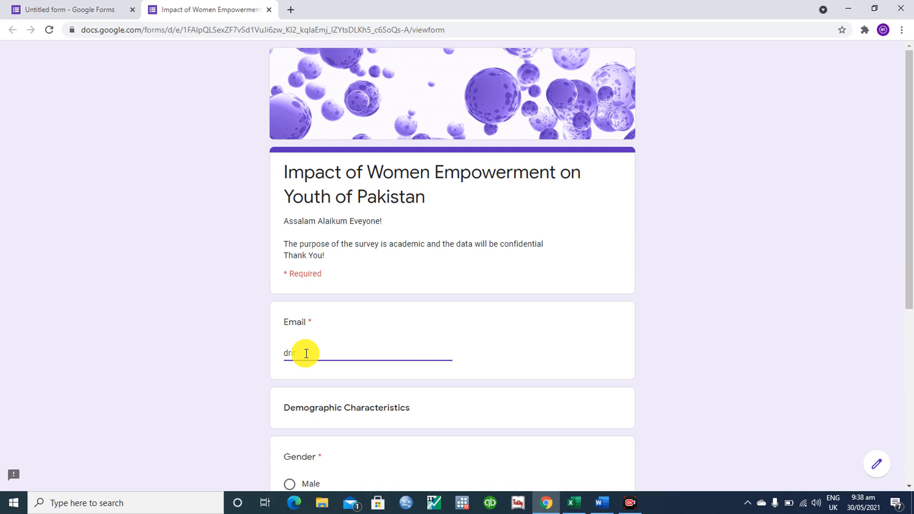
{"action": "left_click", "coordinate": [216, 383]}
{"action": "scroll", "coordinate": [216, 383], "scroll_direction": "down", "scroll_amount": 4}
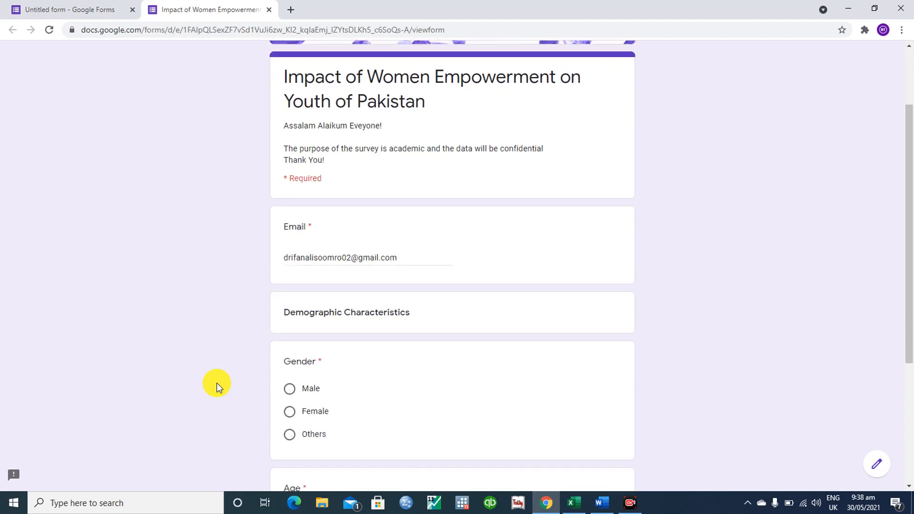
{"action": "left_click", "coordinate": [287, 302]}
{"action": "left_click", "coordinate": [291, 451]}
{"action": "scroll", "coordinate": [213, 466], "scroll_direction": "down", "scroll_amount": 1}
{"action": "scroll", "coordinate": [213, 465], "scroll_direction": "down", "scroll_amount": 2}
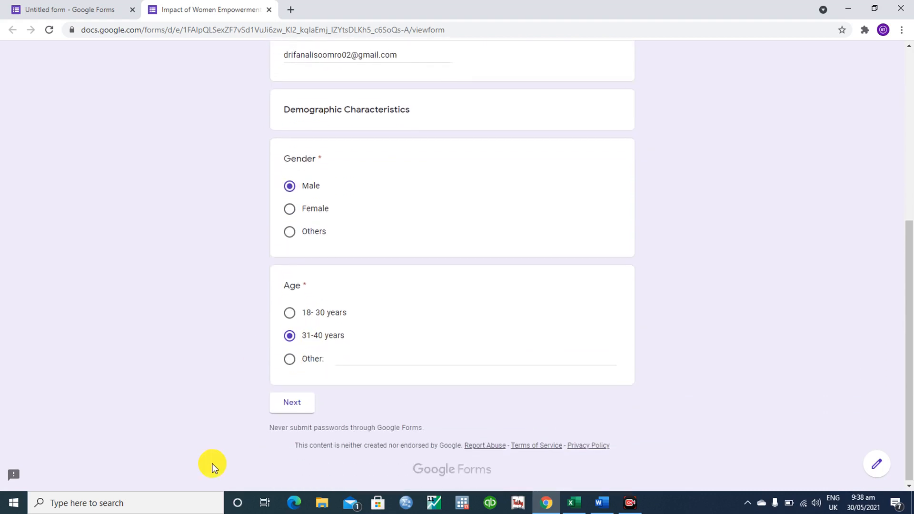
{"action": "left_click", "coordinate": [293, 405]}
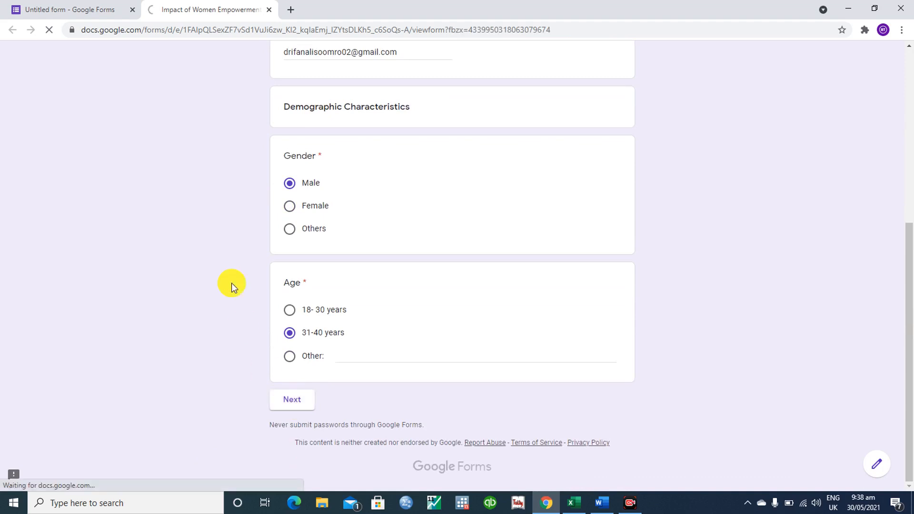
- Answer Neutral to Q.1, Agree to Q.2, Neutral to Q.14, Strongly Agree to Q.15, then submit
{"action": "scroll", "coordinate": [220, 244], "scroll_direction": "down", "scroll_amount": 5}
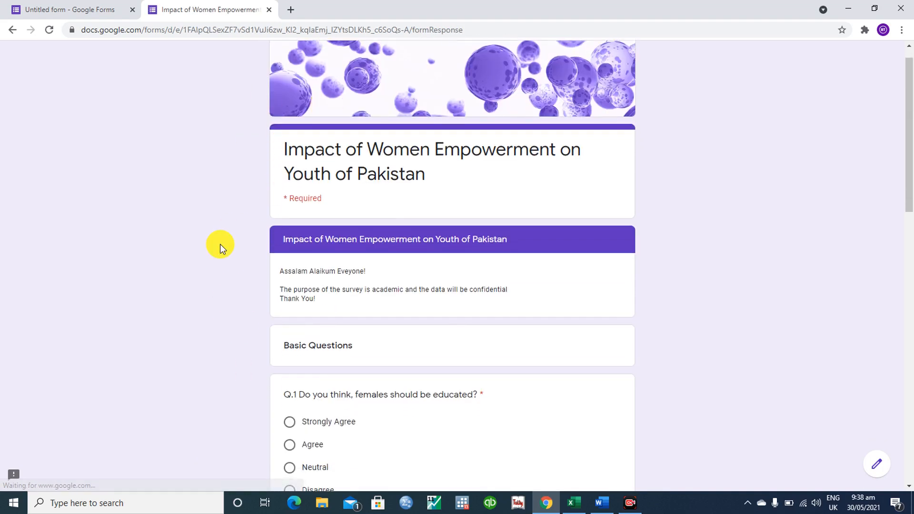
{"action": "left_click", "coordinate": [290, 239]}
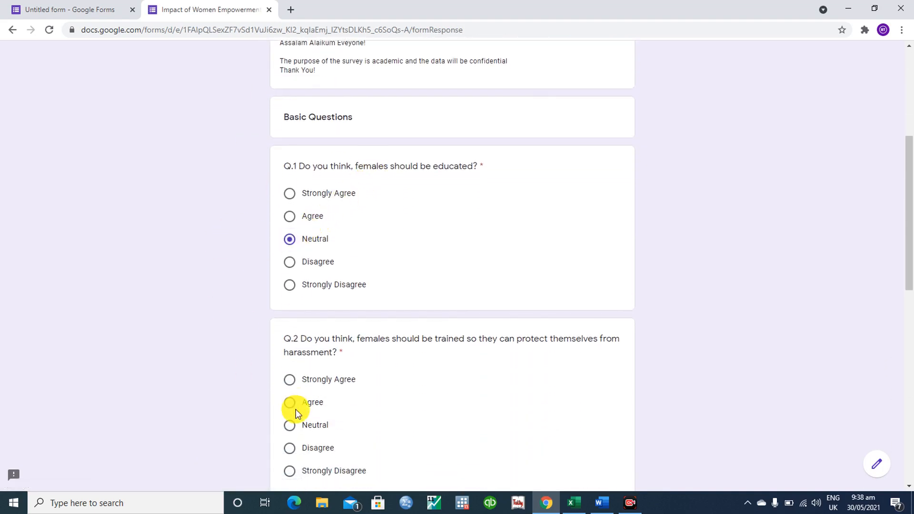
{"action": "left_click", "coordinate": [289, 404]}
{"action": "scroll", "coordinate": [204, 397], "scroll_direction": "down", "scroll_amount": 4}
{"action": "scroll", "coordinate": [204, 399], "scroll_direction": "down", "scroll_amount": 2}
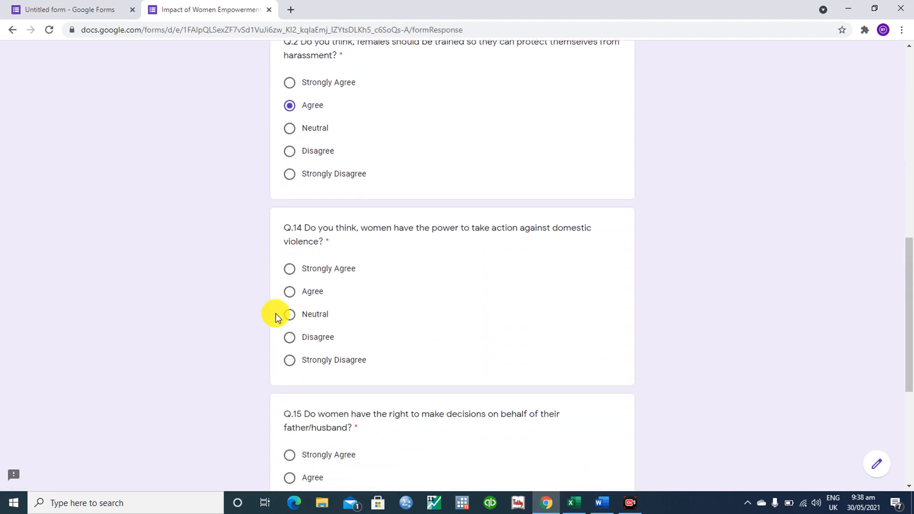
{"action": "left_click", "coordinate": [289, 315]}
{"action": "left_click", "coordinate": [288, 454]}
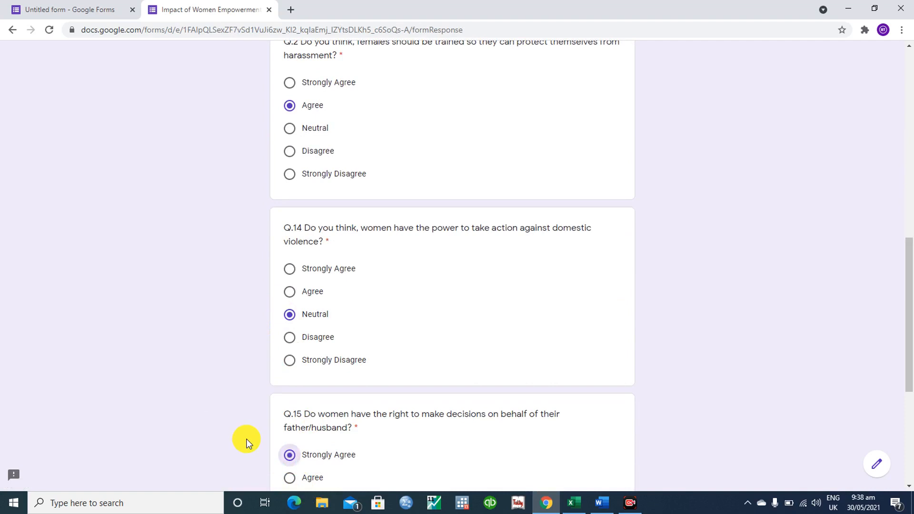
{"action": "scroll", "coordinate": [246, 442], "scroll_direction": "down", "scroll_amount": 5}
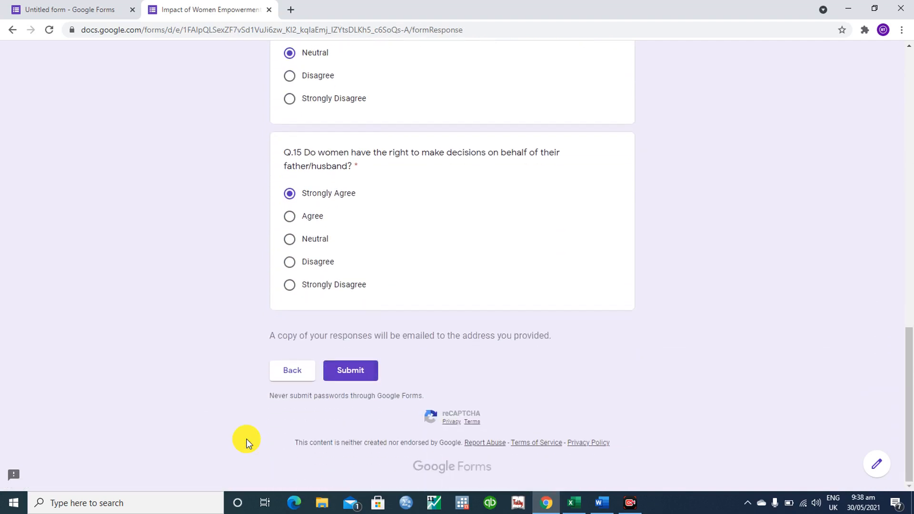
{"action": "left_click", "coordinate": [362, 374]}
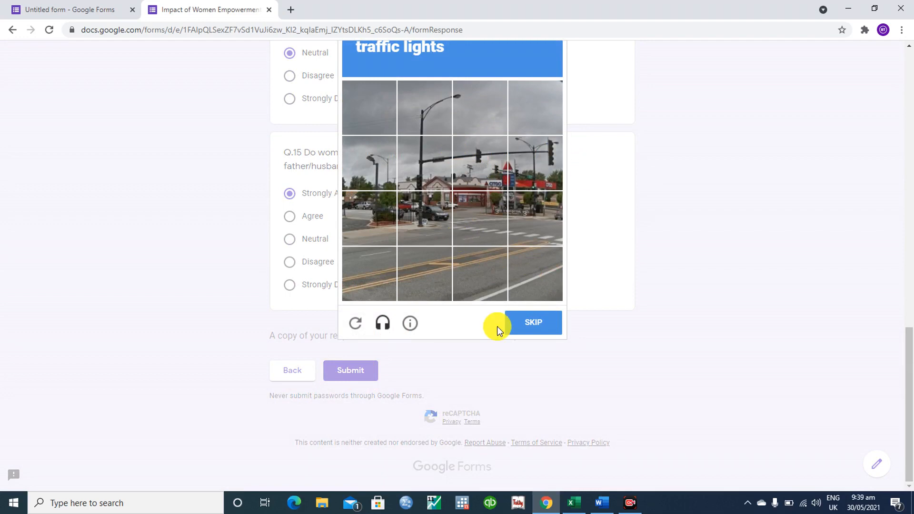
- Skip the traffic-lights challenge, mark all ten crosswalk tiles, and verify the reCAPTCHA
{"action": "left_click", "coordinate": [527, 323]}
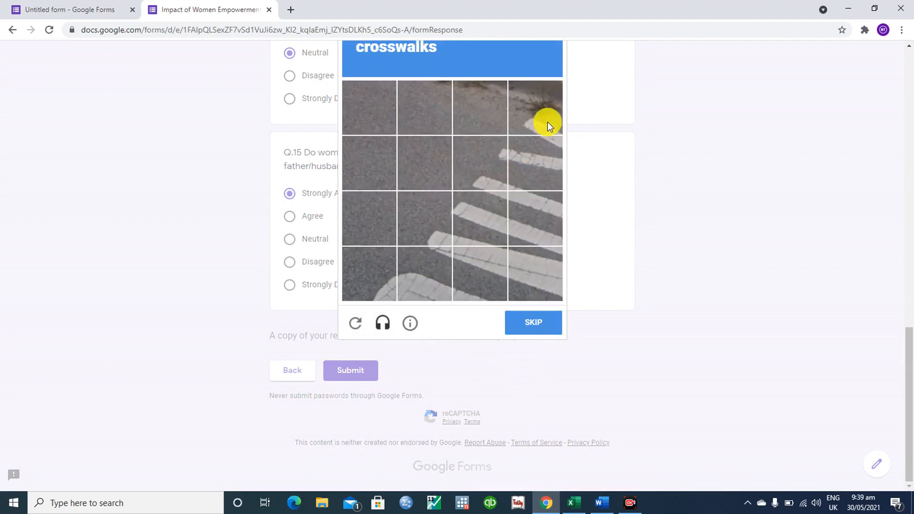
{"action": "left_click", "coordinate": [547, 122]}
{"action": "left_click", "coordinate": [546, 154]}
{"action": "left_click", "coordinate": [478, 207]}
{"action": "left_click", "coordinate": [535, 219]}
{"action": "left_click", "coordinate": [522, 293]}
{"action": "left_click", "coordinate": [488, 285]}
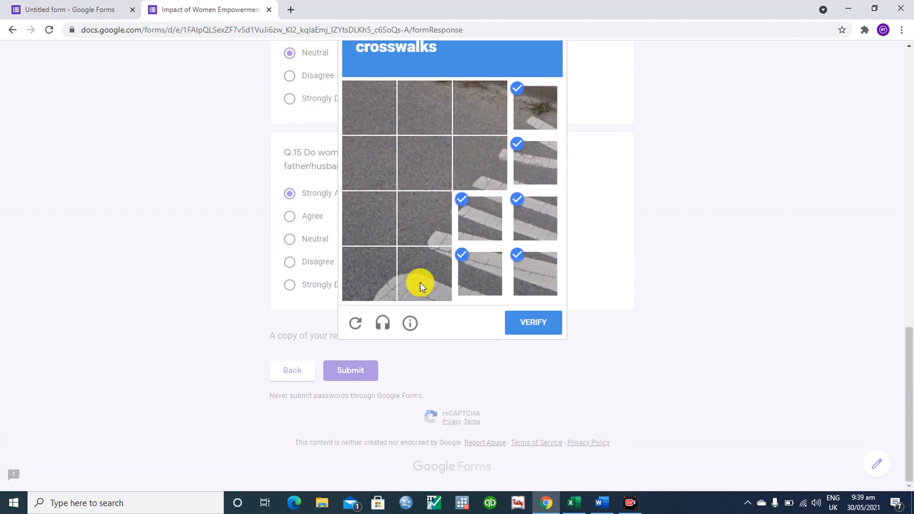
{"action": "left_click", "coordinate": [420, 282]}
{"action": "left_click", "coordinate": [426, 211]}
{"action": "left_click", "coordinate": [368, 295]}
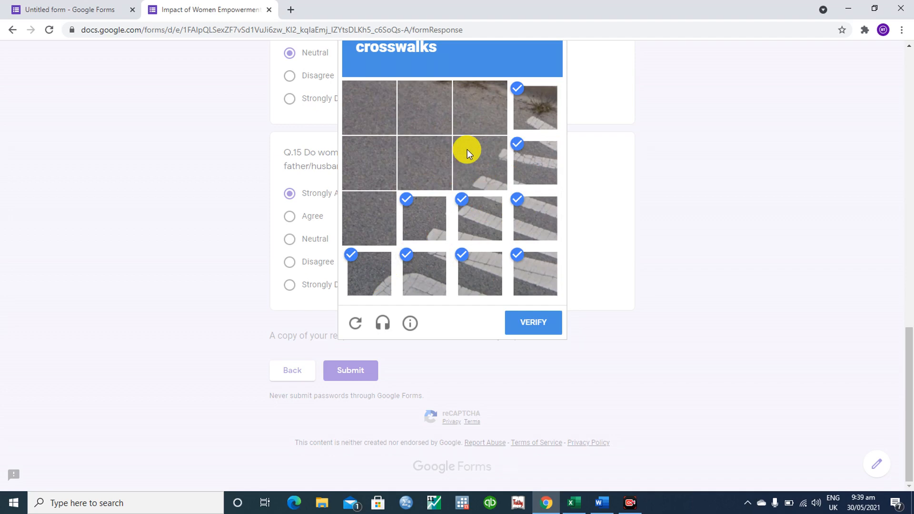
{"action": "left_click", "coordinate": [476, 163]}
{"action": "left_click", "coordinate": [548, 330]}
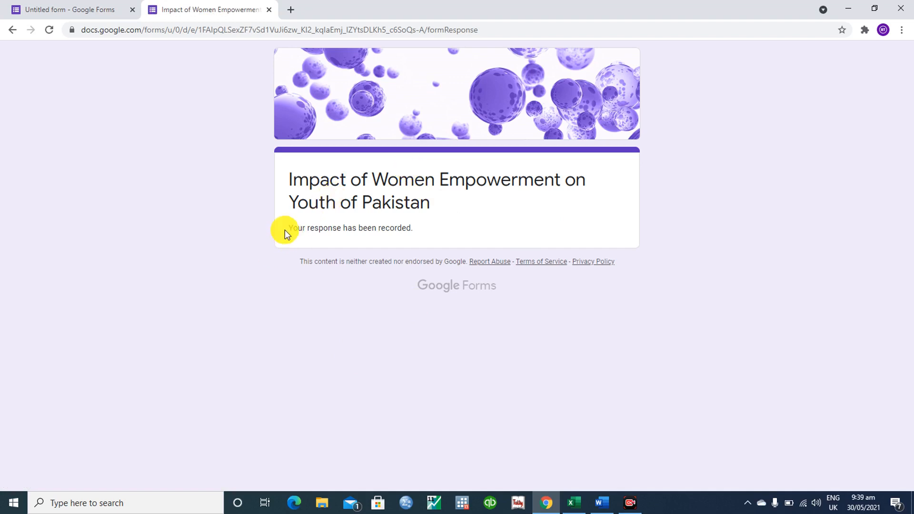
- Switch back to the 'Untitled form - Google Forms' editor tab
{"action": "left_click_drag", "start_coordinate": [285, 230], "coordinate": [433, 243]}
{"action": "left_click", "coordinate": [434, 244]}
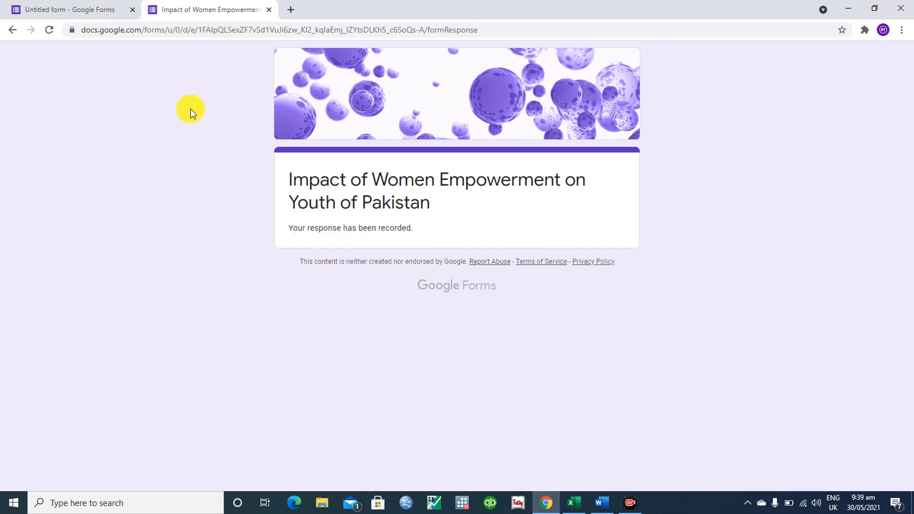
{"action": "left_click", "coordinate": [94, 6]}
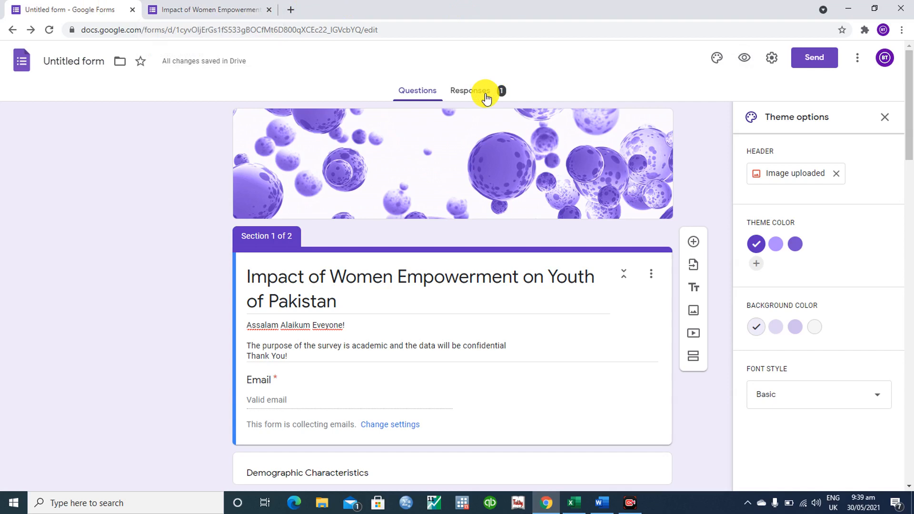
- Open Responses and scroll through the 1-response Summary pie charts, then back to the top
{"action": "left_click", "coordinate": [485, 97]}
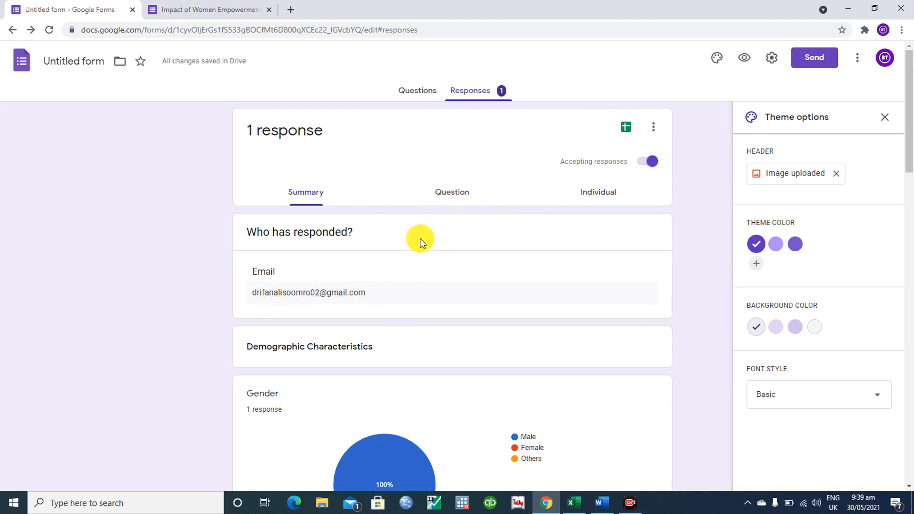
{"action": "left_click_drag", "start_coordinate": [912, 114], "coordinate": [913, 172]}
{"action": "scroll", "coordinate": [566, 237], "scroll_direction": "up", "scroll_amount": 5}
{"action": "left_click_drag", "start_coordinate": [910, 55], "coordinate": [910, 139]}
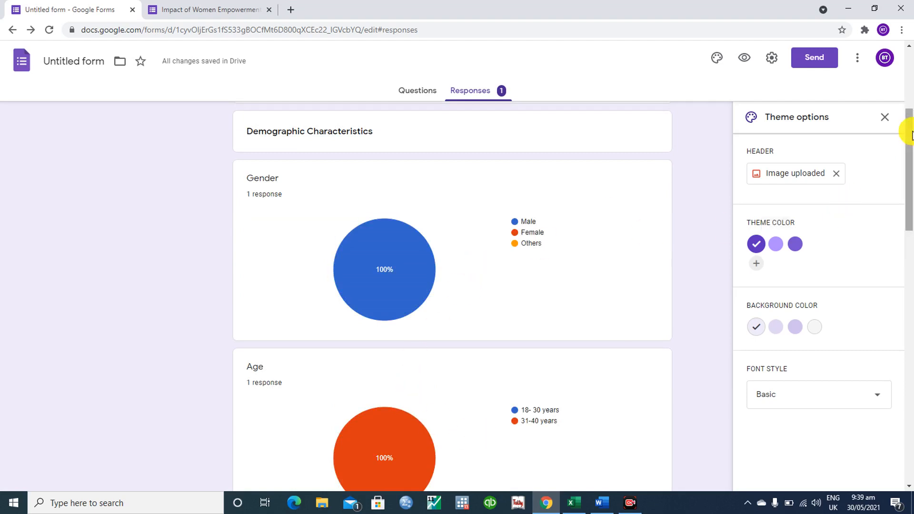
{"action": "left_click_drag", "start_coordinate": [912, 138], "coordinate": [910, 145]}
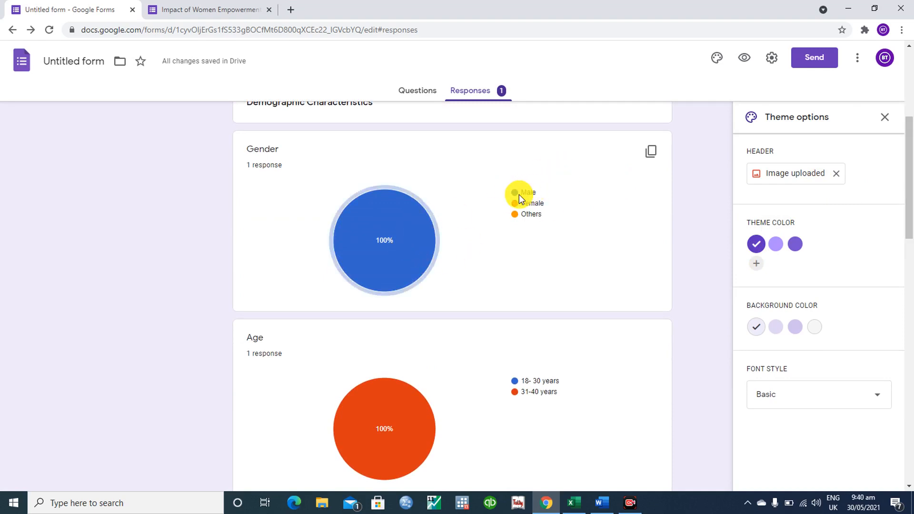
{"action": "mouse_move", "coordinate": [419, 248]}
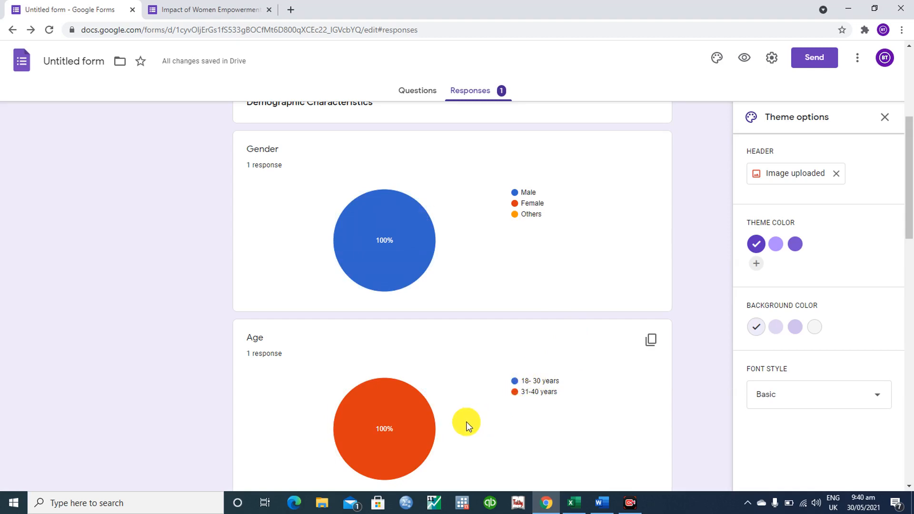
{"action": "left_click_drag", "start_coordinate": [910, 188], "coordinate": [911, 505]}
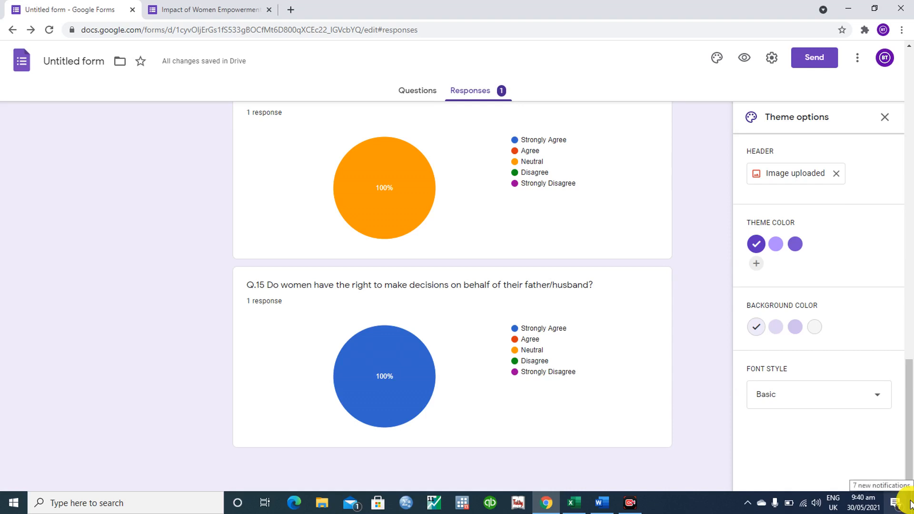
{"action": "left_click_drag", "start_coordinate": [909, 439], "coordinate": [911, 162]}
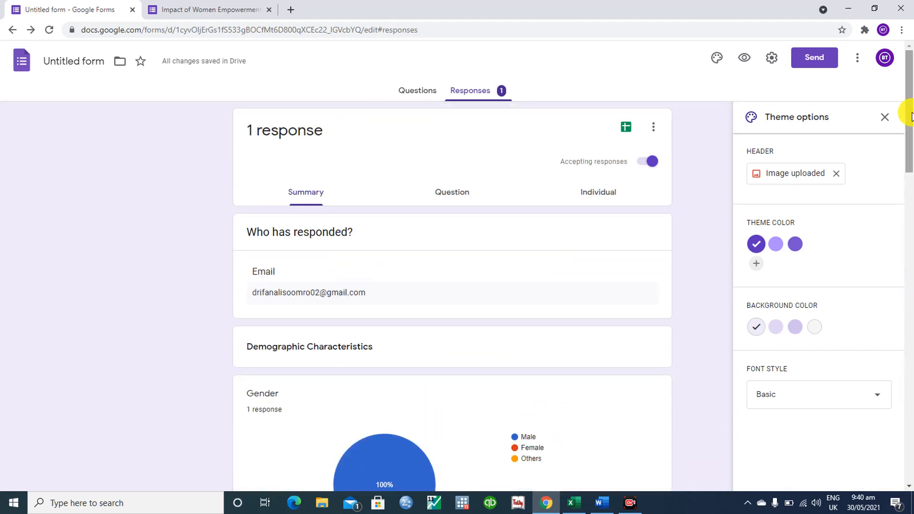
- Switch the Responses view to the Question sub-tab, then to the Individual sub-tab
{"action": "left_click", "coordinate": [451, 197]}
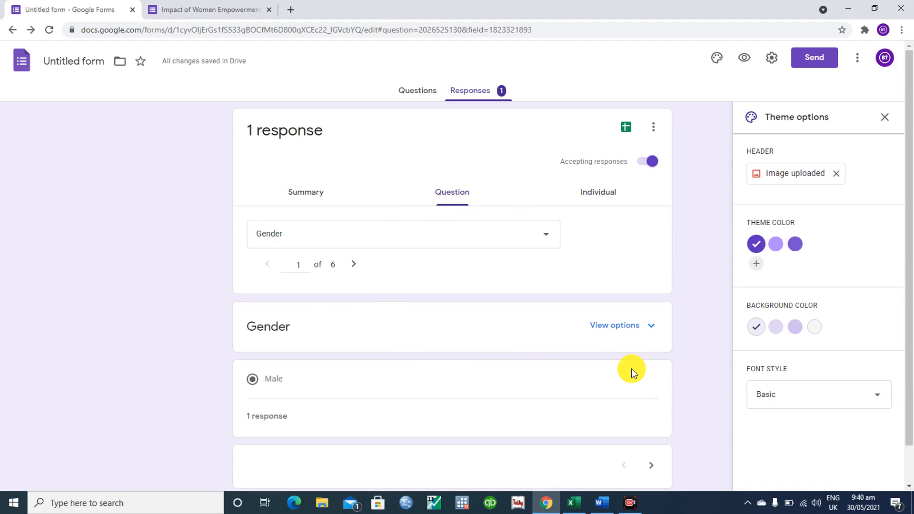
{"action": "scroll", "coordinate": [907, 257], "scroll_direction": "down", "scroll_amount": 1}
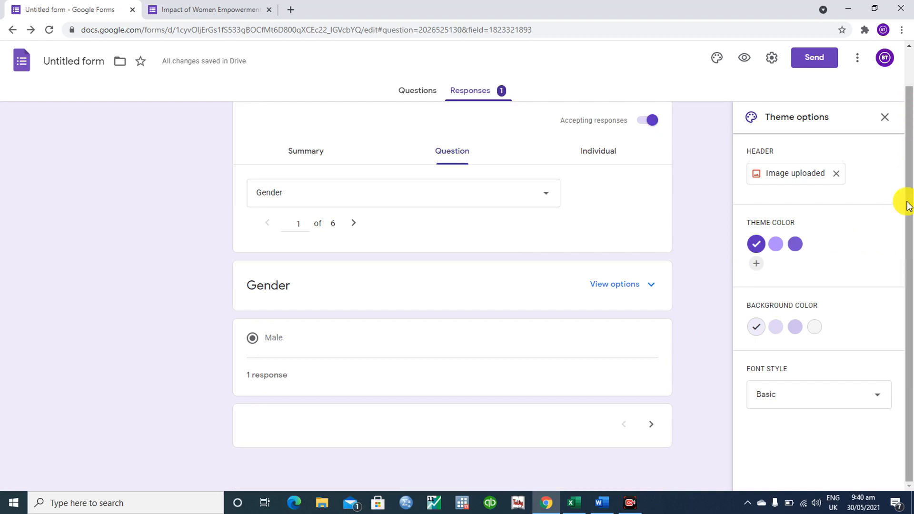
{"action": "left_click", "coordinate": [595, 147]}
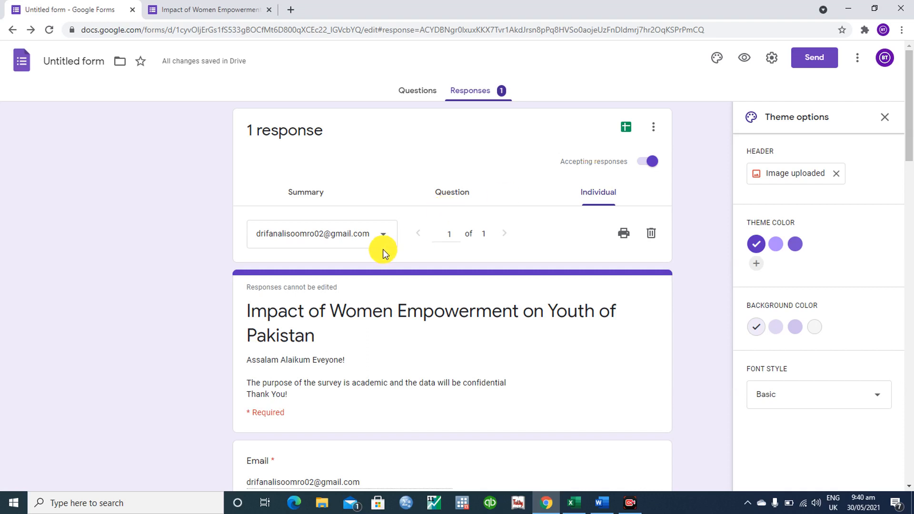
- Pick the single respondent from the dropdown and scroll through their individual answers
{"action": "left_click", "coordinate": [381, 236]}
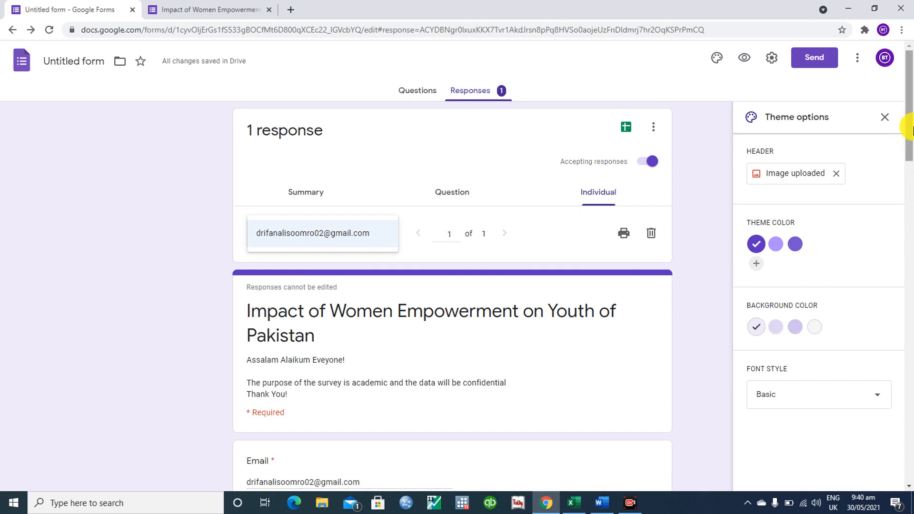
{"action": "left_click_drag", "start_coordinate": [909, 138], "coordinate": [911, 167]}
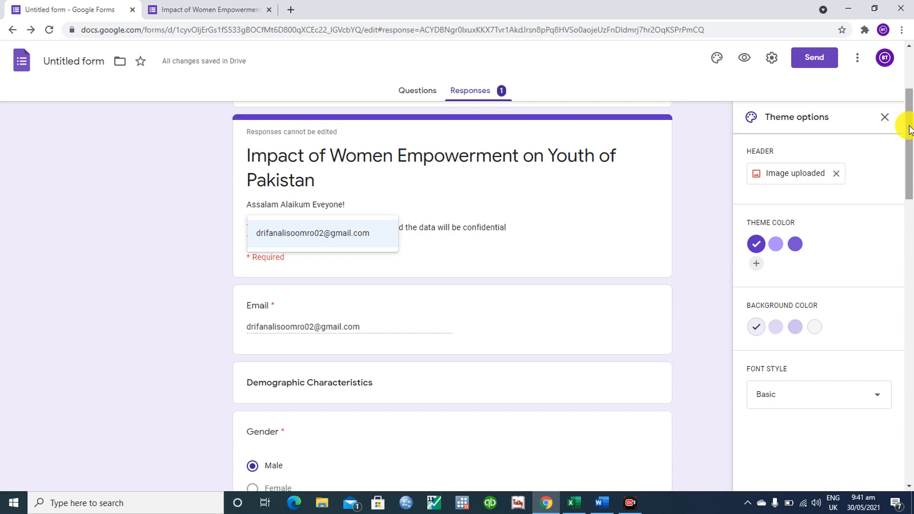
{"action": "scroll", "coordinate": [910, 157], "scroll_direction": "down", "scroll_amount": 2}
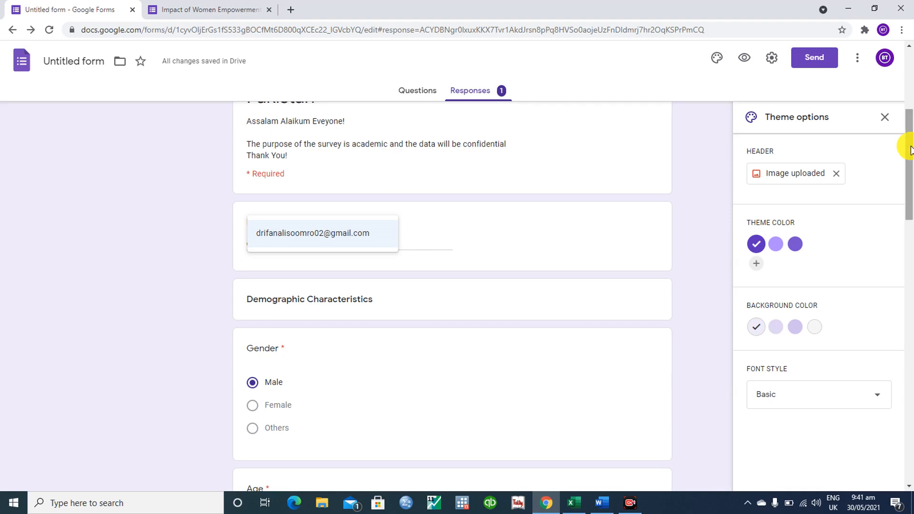
{"action": "left_click_drag", "start_coordinate": [910, 150], "coordinate": [908, 284]}
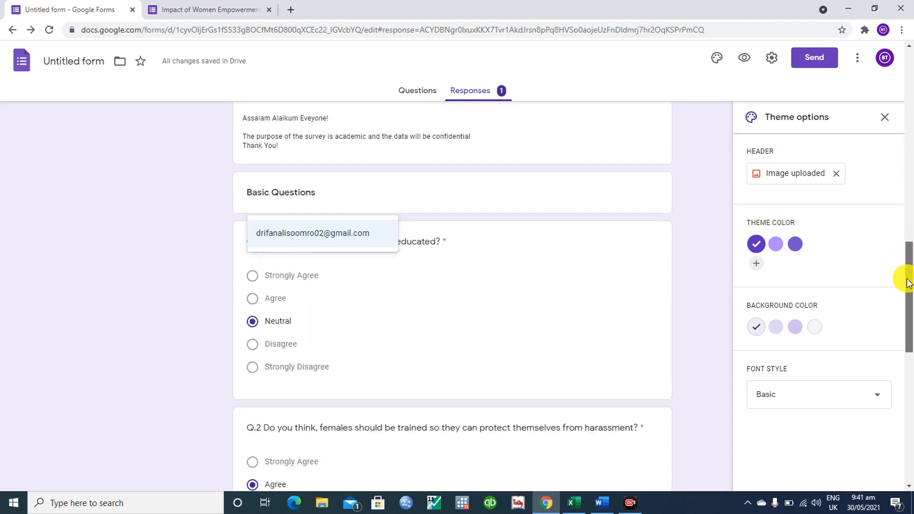
{"action": "left_click_drag", "start_coordinate": [909, 283], "coordinate": [908, 392]}
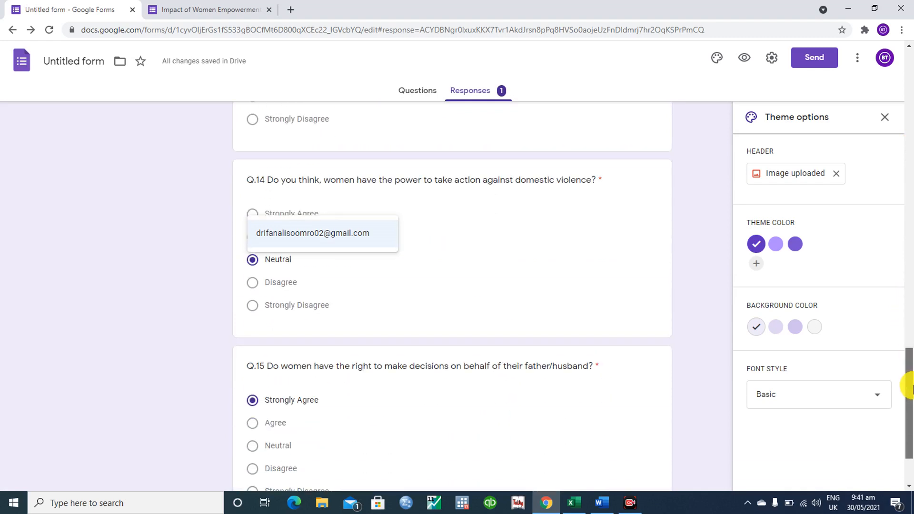
{"action": "left_click", "coordinate": [323, 240]}
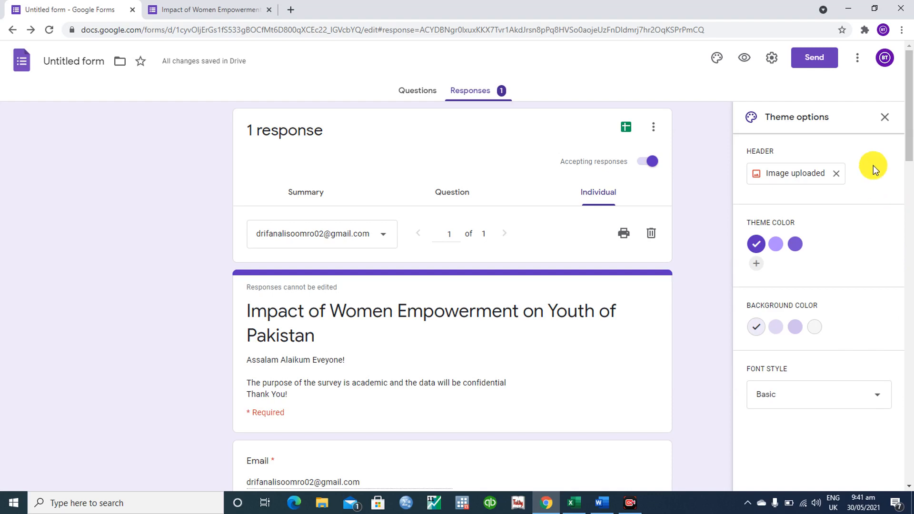
{"action": "left_click_drag", "start_coordinate": [911, 122], "coordinate": [911, 96]}
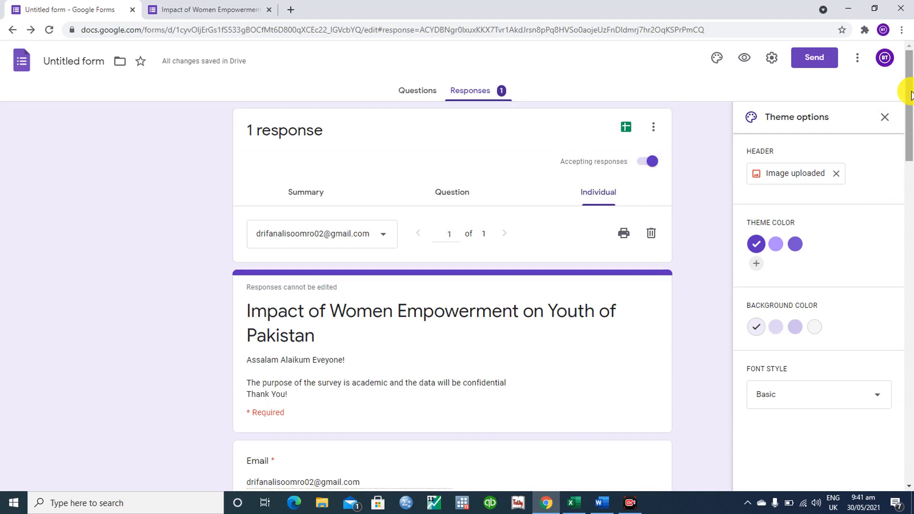
{"action": "left_click", "coordinate": [421, 102]}
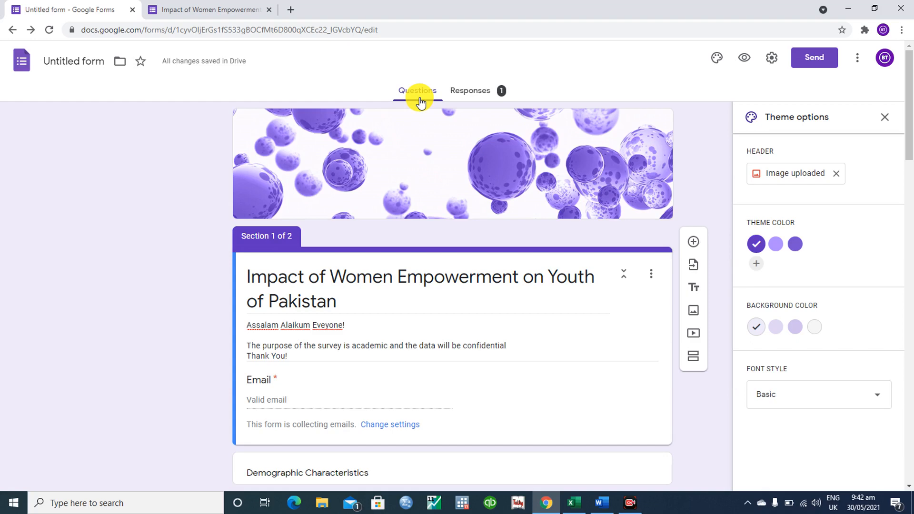
{"action": "left_click", "coordinate": [475, 90]}
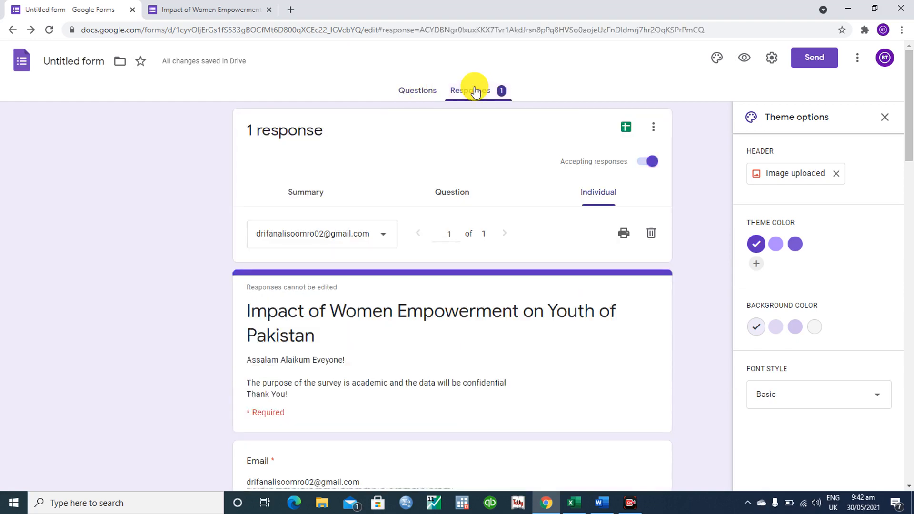
- Link responses to a newly created 'Untitled form (Responses)' spreadsheet rather than an existing one
{"action": "left_click", "coordinate": [626, 127]}
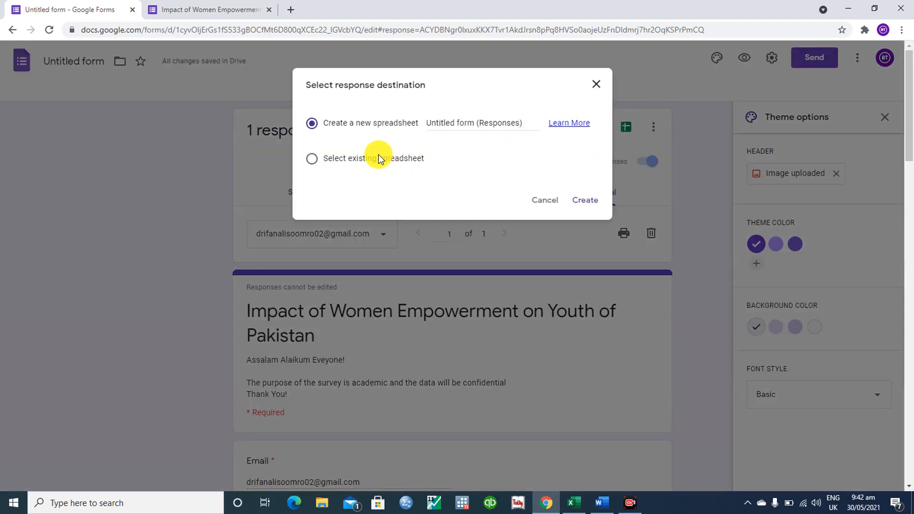
{"action": "left_click", "coordinate": [354, 158]}
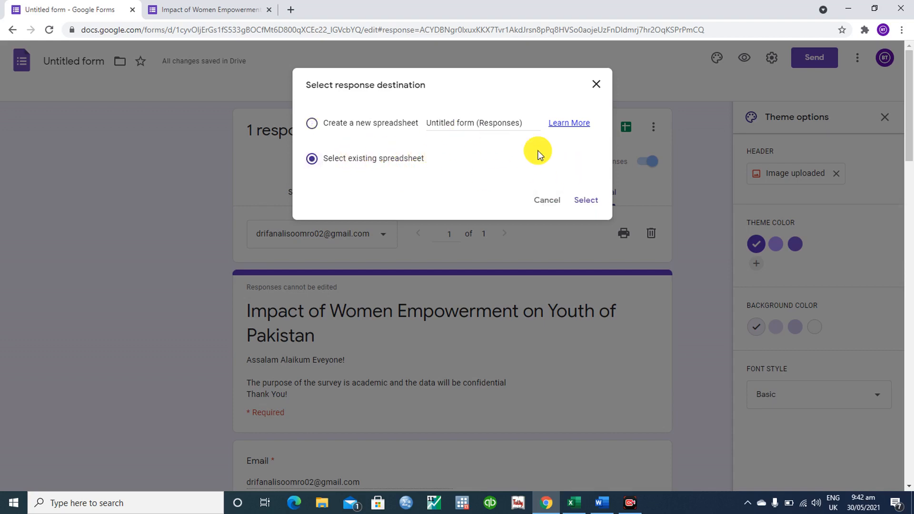
{"action": "left_click", "coordinate": [415, 124]}
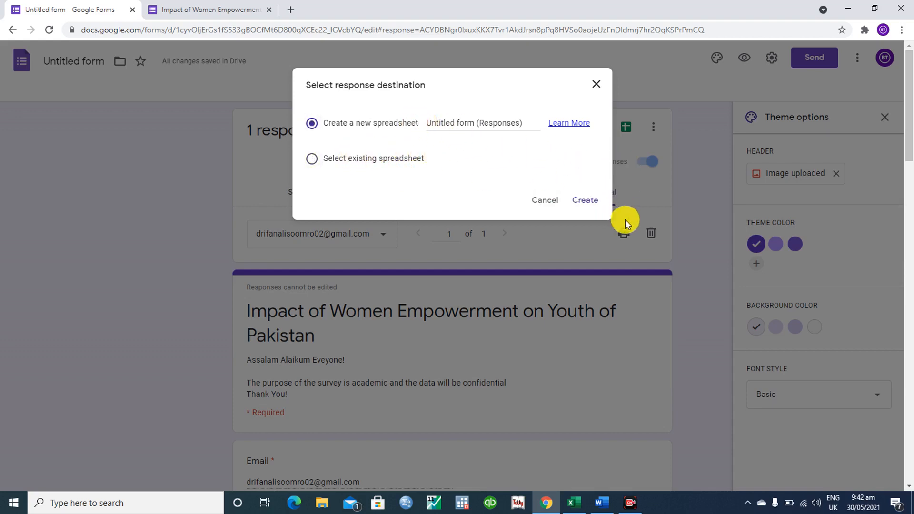
{"action": "left_click", "coordinate": [579, 209]}
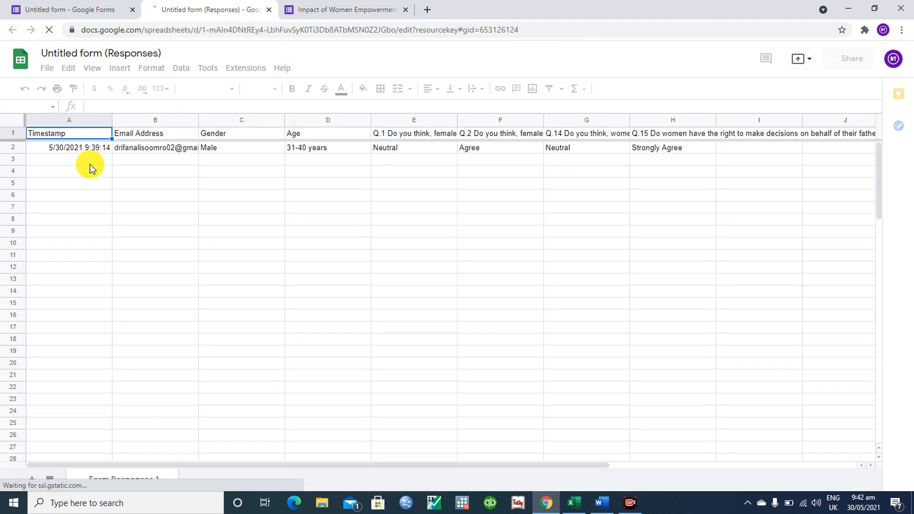
{"action": "left_click", "coordinate": [90, 164]}
{"action": "key", "text": "Down"}
{"action": "key", "text": "Down"}
{"action": "key", "text": "Down"}
{"action": "key", "text": "Down"}
{"action": "key", "text": "Down"}
{"action": "key", "text": "Down"}
{"action": "key", "text": "Down"}
{"action": "key", "text": "Down"}
{"action": "key", "text": "Down"}
{"action": "key", "text": "Down"}
{"action": "key", "text": "Down"}
{"action": "key", "text": "Down"}
{"action": "key", "text": "Down"}
{"action": "key", "text": "Down"}
{"action": "key", "text": "Down"}
{"action": "key", "text": "Down"}
{"action": "key", "text": "Down"}
{"action": "key", "text": "Down"}
{"action": "key", "text": "Down"}
{"action": "key", "text": "Down"}
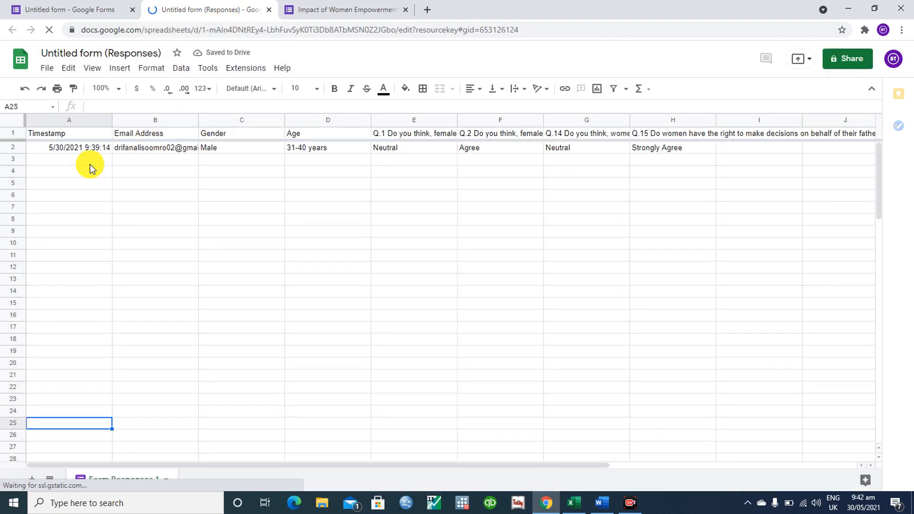
{"action": "key", "text": "Down"}
{"action": "key", "text": "Down"}
{"action": "key", "text": "Down"}
{"action": "key", "text": "Down"}
{"action": "key", "text": "Down"}
{"action": "key", "text": "Down"}
{"action": "key", "text": "Down"}
{"action": "key", "text": "Down"}
{"action": "key", "text": "Down"}
{"action": "key", "text": "Down"}
{"action": "key", "text": "Down"}
{"action": "key", "text": "Down"}
{"action": "key", "text": "Down"}
{"action": "key", "text": "Down"}
{"action": "key", "text": "Down"}
{"action": "key", "text": "Down"}
{"action": "key", "text": "Down"}
{"action": "key", "text": "Down"}
{"action": "key", "text": "Down"}
{"action": "key", "text": "Down"}
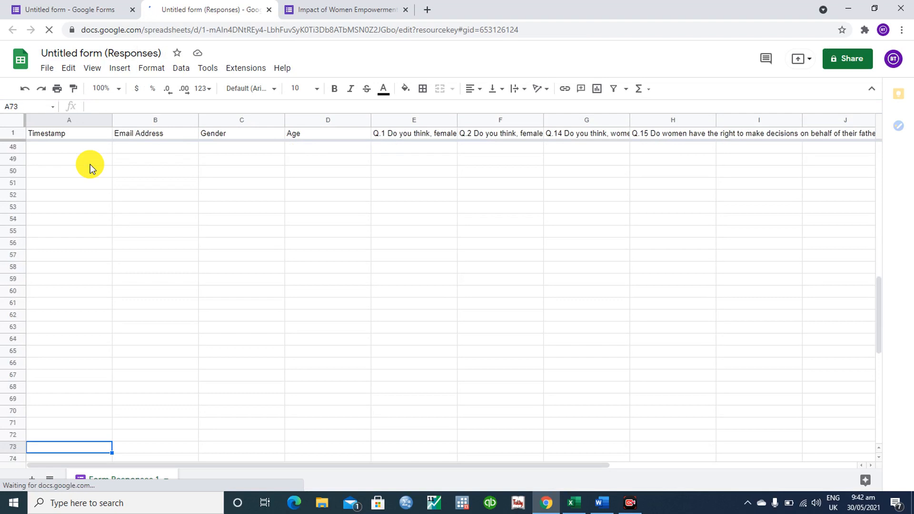
{"action": "key", "text": "Up"}
{"action": "key", "text": "Up"}
{"action": "key", "text": "Up"}
{"action": "key", "text": "Up"}
{"action": "key", "text": "Up"}
{"action": "key", "text": "Up"}
{"action": "key", "text": "Up"}
{"action": "key", "text": "Up"}
{"action": "key", "text": "Up"}
{"action": "key", "text": "Up"}
{"action": "key", "text": "Up"}
{"action": "key", "text": "Up"}
{"action": "key", "text": "Up"}
{"action": "key", "text": "Up"}
{"action": "key", "text": "Up"}
{"action": "key", "text": "Up"}
{"action": "key", "text": "Up"}
{"action": "key", "text": "Up"}
{"action": "key", "text": "Up"}
{"action": "key", "text": "Up"}
{"action": "key", "text": "Up"}
{"action": "key", "text": "Up"}
{"action": "key", "text": "Up"}
{"action": "key", "text": "Up"}
{"action": "key", "text": "Up"}
{"action": "key", "text": "Up"}
{"action": "key", "text": "Up"}
{"action": "key", "text": "Up"}
{"action": "key", "text": "Up"}
{"action": "key", "text": "Up"}
{"action": "key", "text": "Up"}
{"action": "key", "text": "Up"}
{"action": "key", "text": "Up"}
{"action": "key", "text": "Up"}
{"action": "key", "text": "Up"}
{"action": "key", "text": "Up"}
{"action": "key", "text": "Up"}
{"action": "key", "text": "Up"}
{"action": "key", "text": "Up"}
{"action": "key", "text": "Up"}
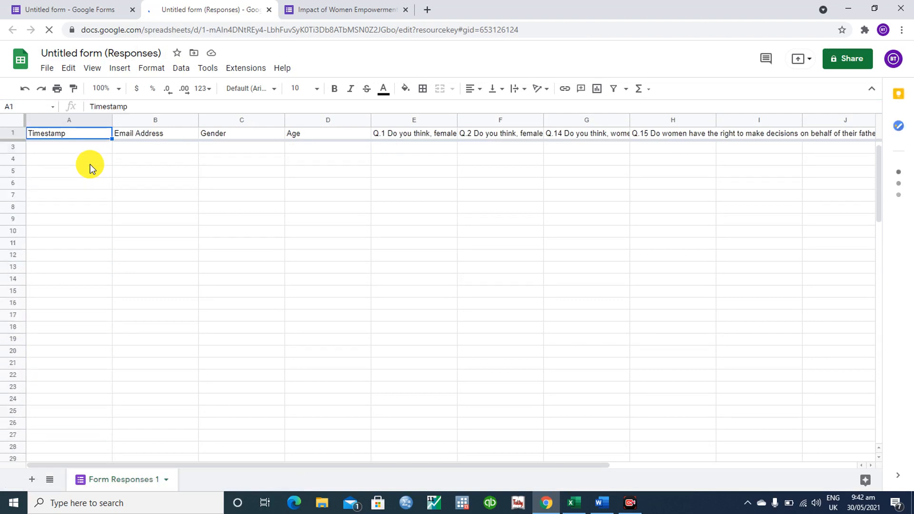
{"action": "key", "text": "Down"}
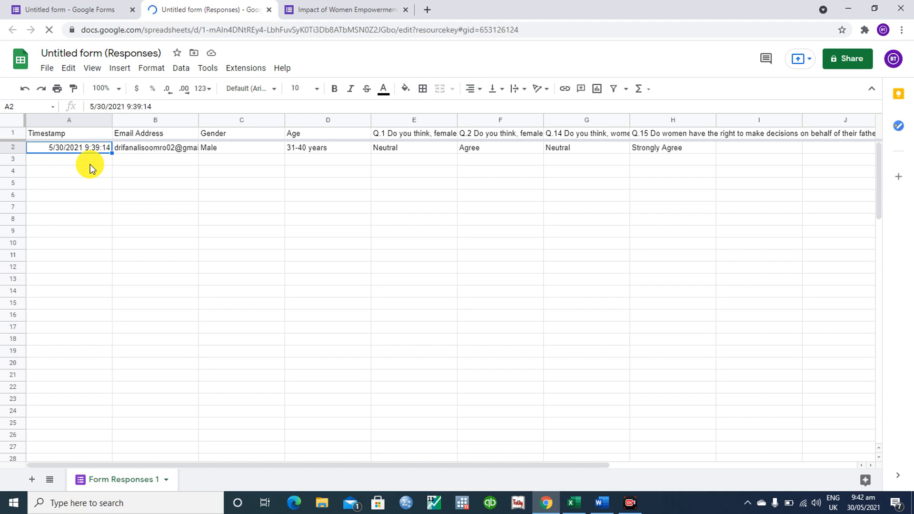
{"action": "key", "text": "shift+Right"}
{"action": "key", "text": "shift+Right"}
{"action": "key", "text": "shift+Right"}
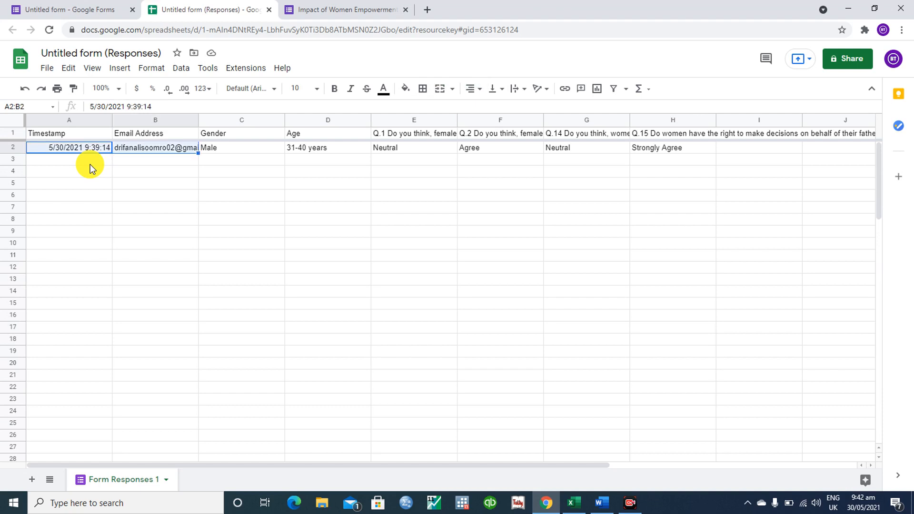
{"action": "key", "text": "shift+Right"}
{"action": "key", "text": "shift+Right"}
{"action": "key", "text": "shift+Right"}
{"action": "key", "text": "shift+Right"}
{"action": "key", "text": "shift+Right"}
{"action": "key", "text": "shift+Right"}
{"action": "key", "text": "shift+Right"}
{"action": "key", "text": "shift+Right"}
{"action": "key", "text": "shift+Left"}
{"action": "key", "text": "shift+Left"}
{"action": "key", "text": "shift+Left"}
{"action": "key", "text": "shift+Left"}
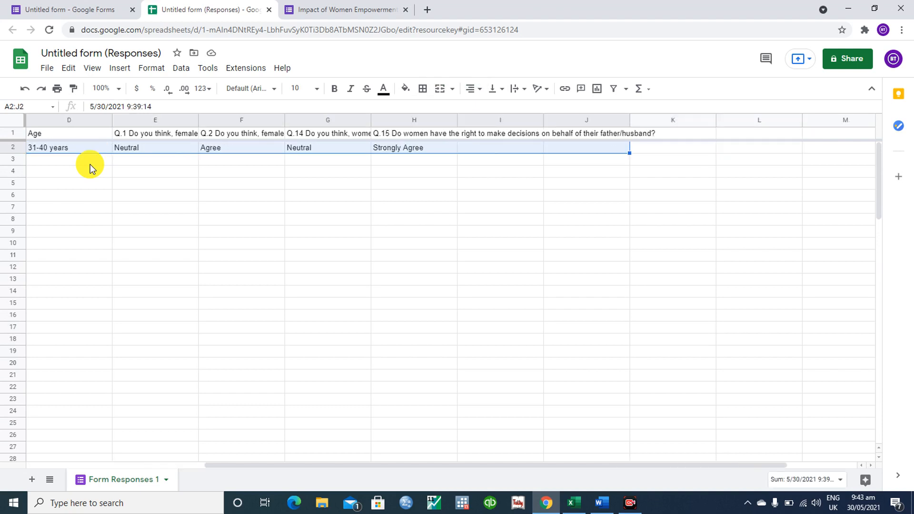
{"action": "key", "text": "shift+Left"}
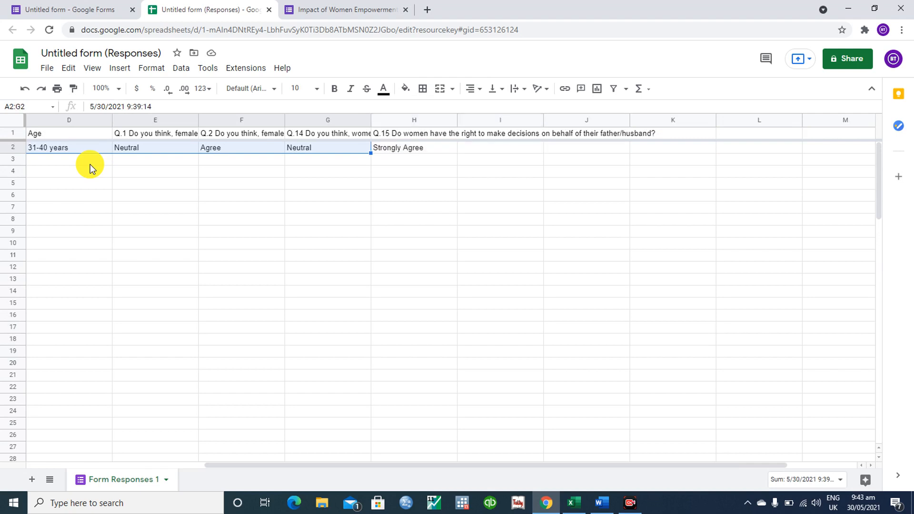
{"action": "left_click", "coordinate": [45, 69]}
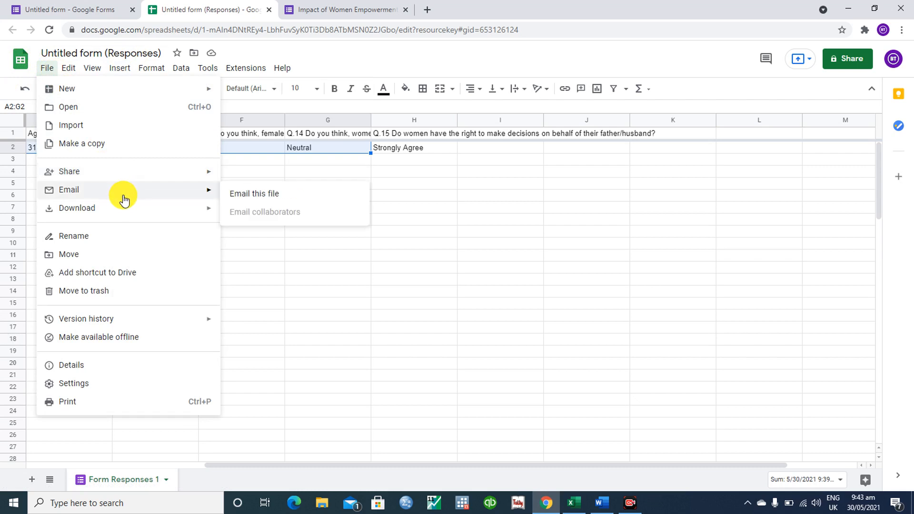
{"action": "mouse_move", "coordinate": [129, 209]}
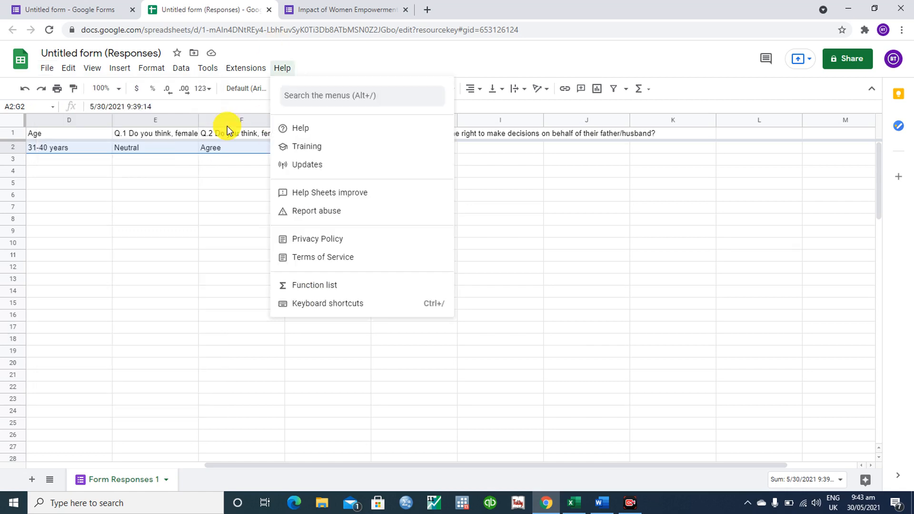
{"action": "left_click", "coordinate": [302, 29]}
{"action": "left_click", "coordinate": [302, 47]}
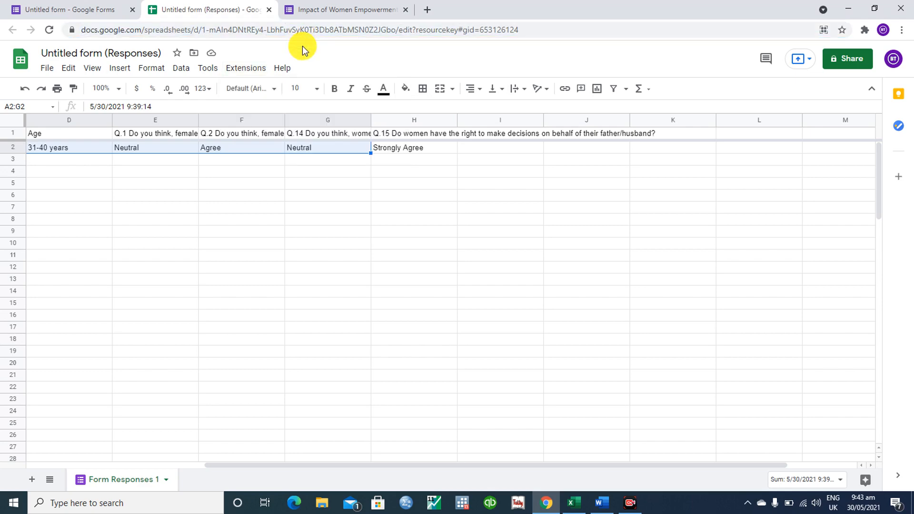
- Close the linked responses spreadsheet and return to the form's single test response
{"action": "left_click", "coordinate": [378, 9]}
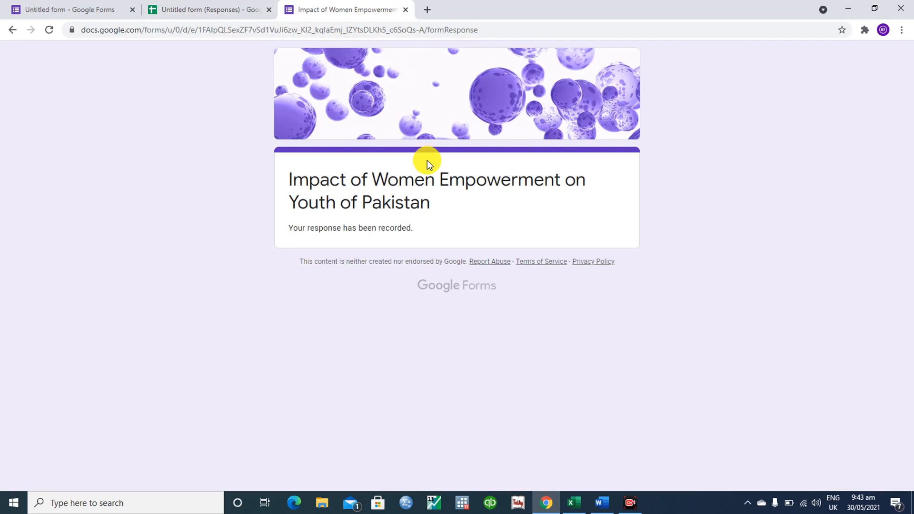
{"action": "left_click", "coordinate": [209, 20]}
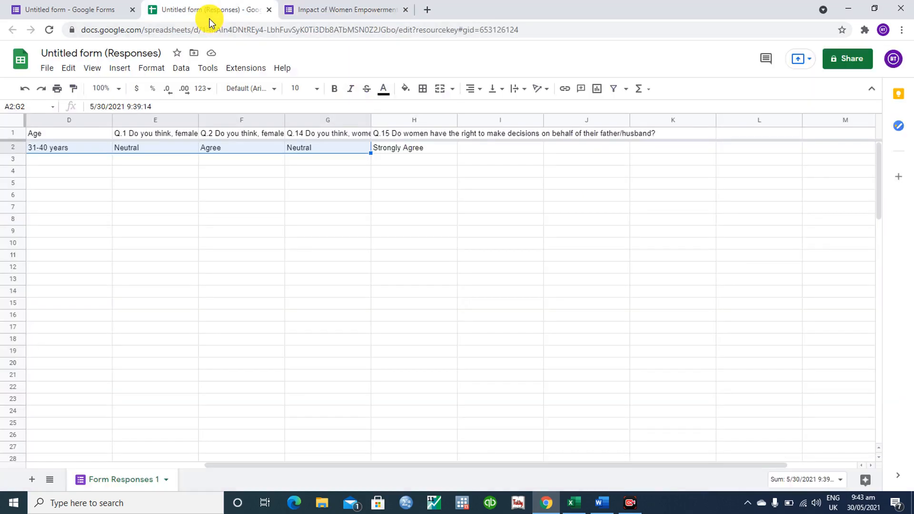
{"action": "left_click", "coordinate": [269, 9]}
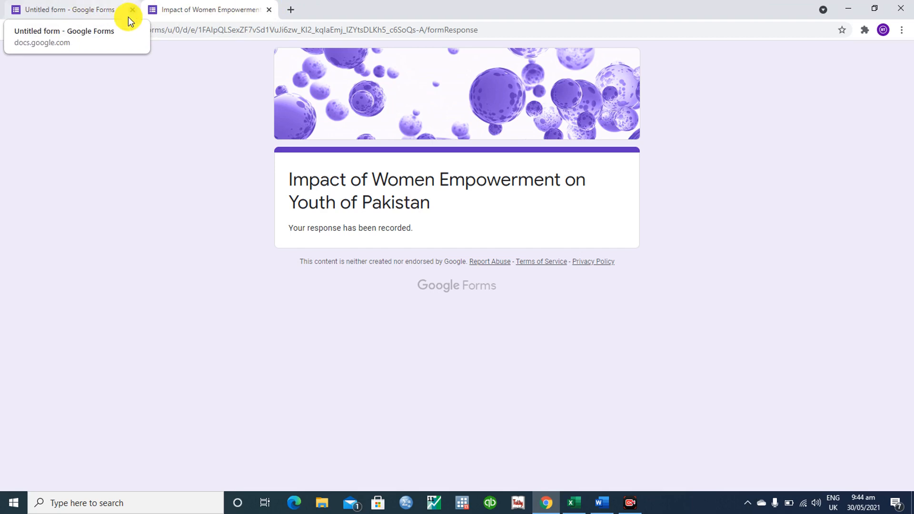
{"action": "left_click", "coordinate": [84, 5]}
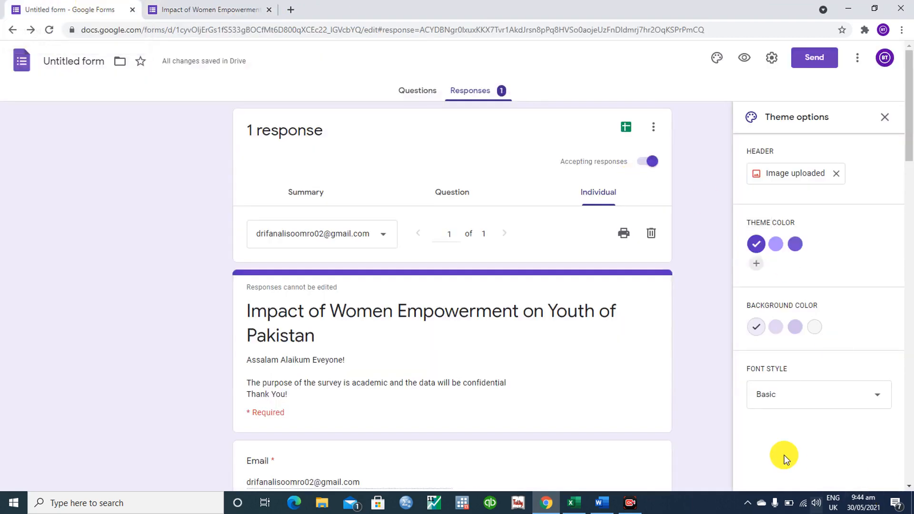